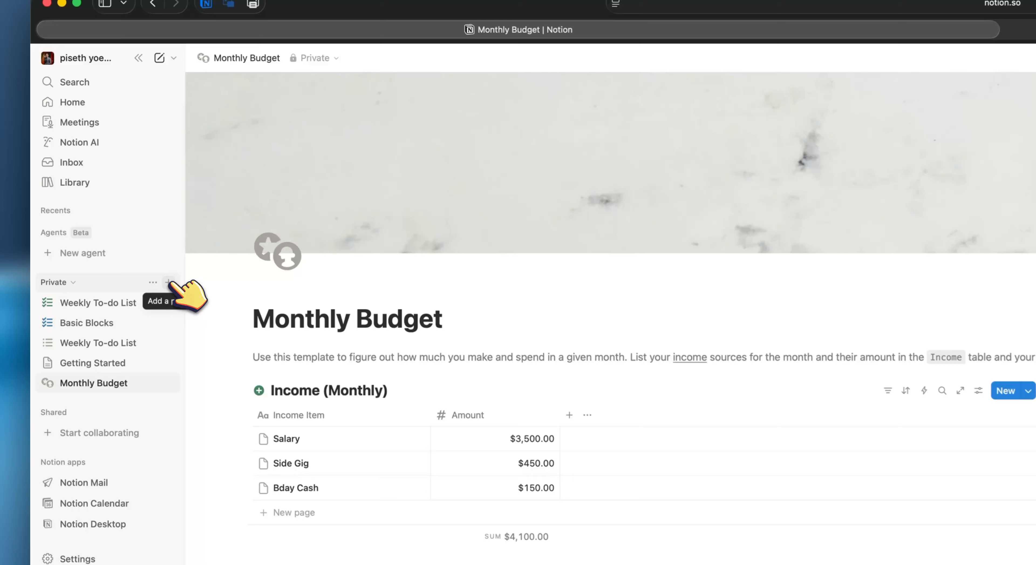
Create a new private page titled "Monthly Budget".
left_click(100, 179)
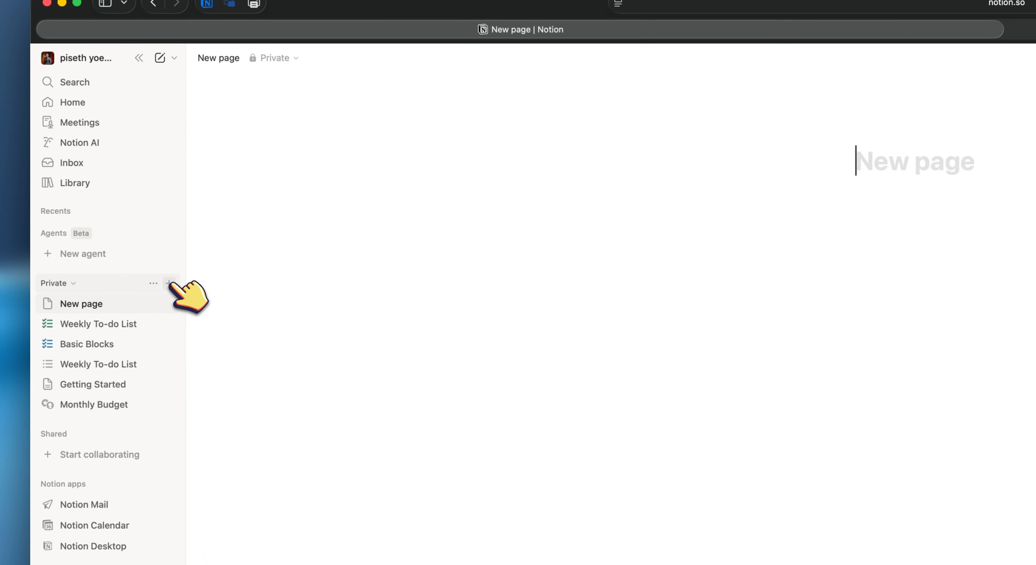
type("Monthly")
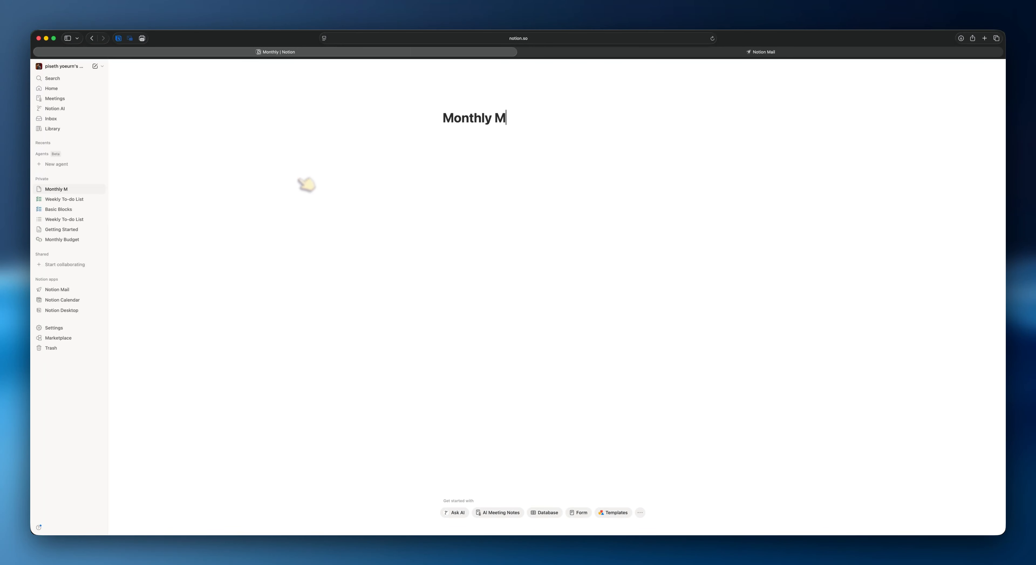
type(" M")
key("BackSpace")
type("Budget r")
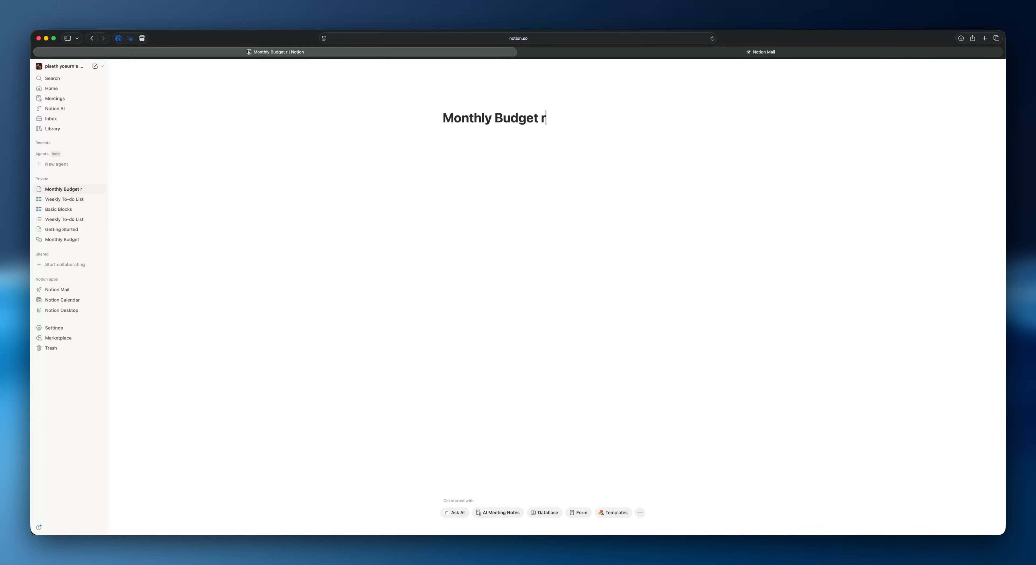
key("BackSpace")
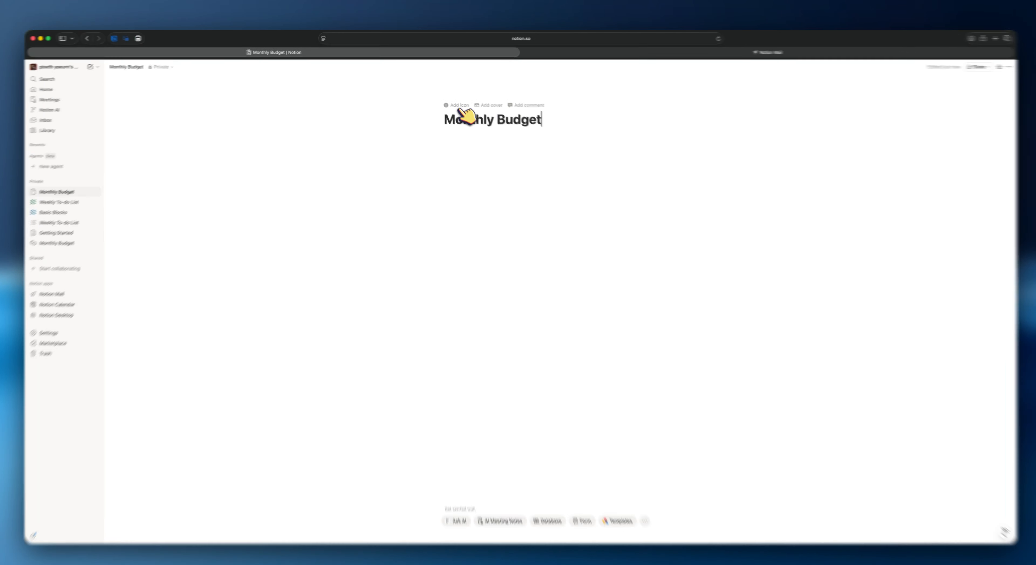
Add a page icon, search the icon set for "money" and choose the two-coins icon in blue.
left_click(457, 103)
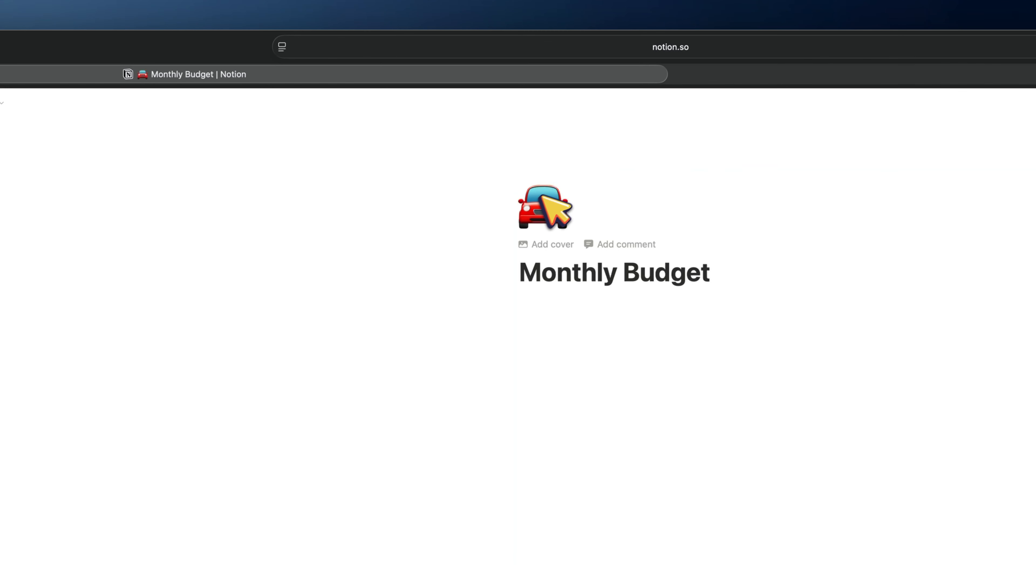
left_click(542, 196)
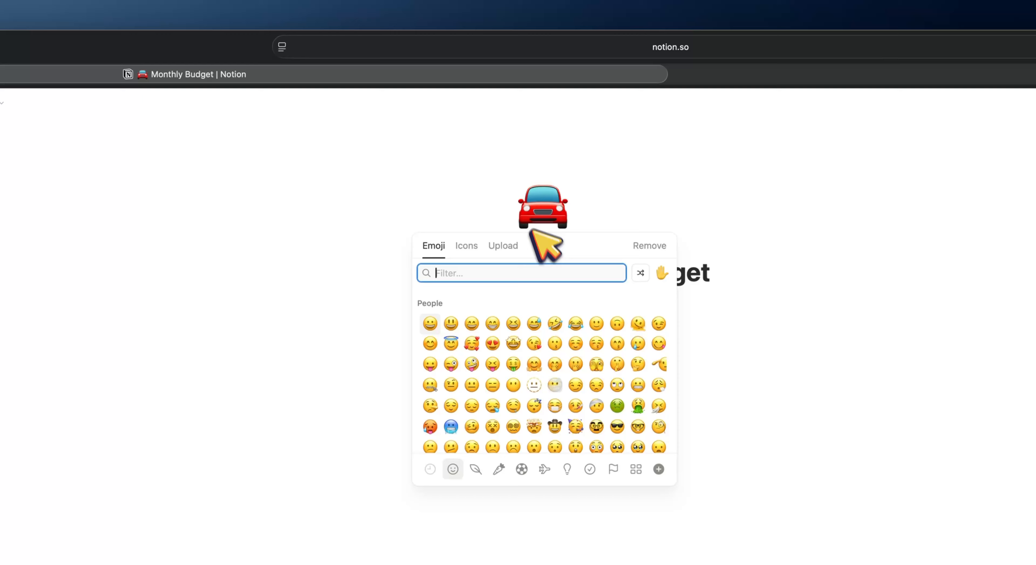
left_click(474, 244)
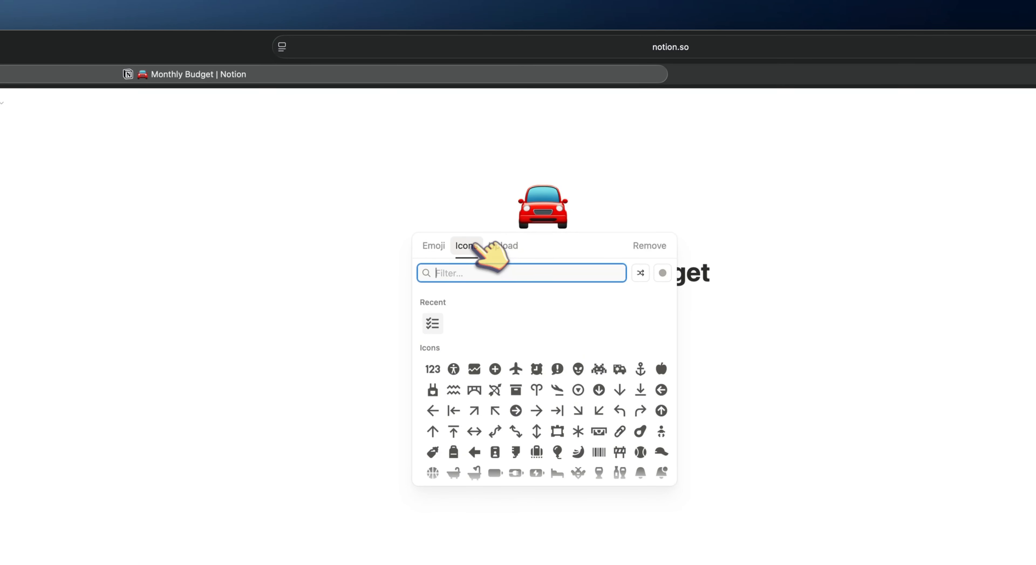
type("money")
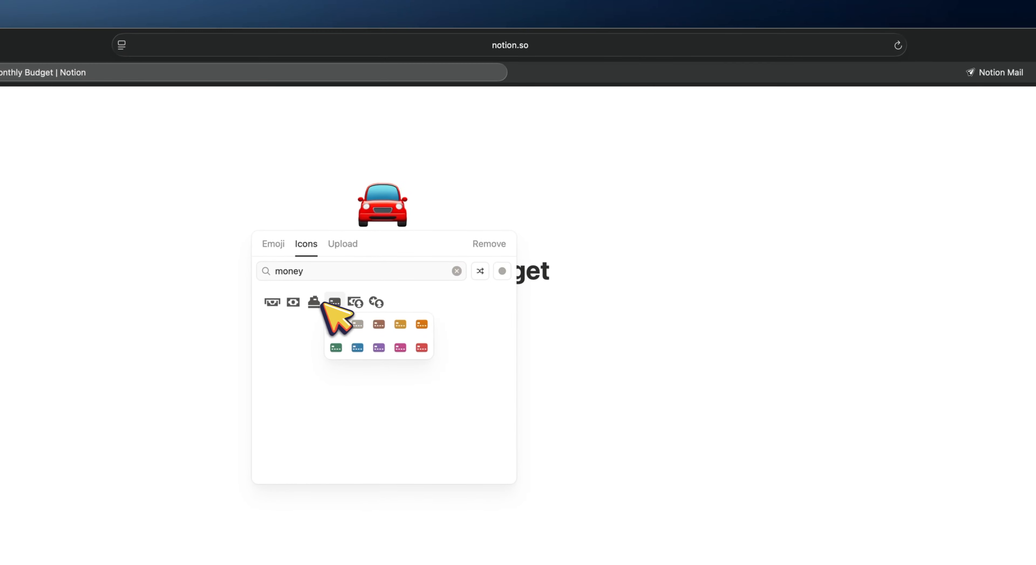
mouse_move(377, 302)
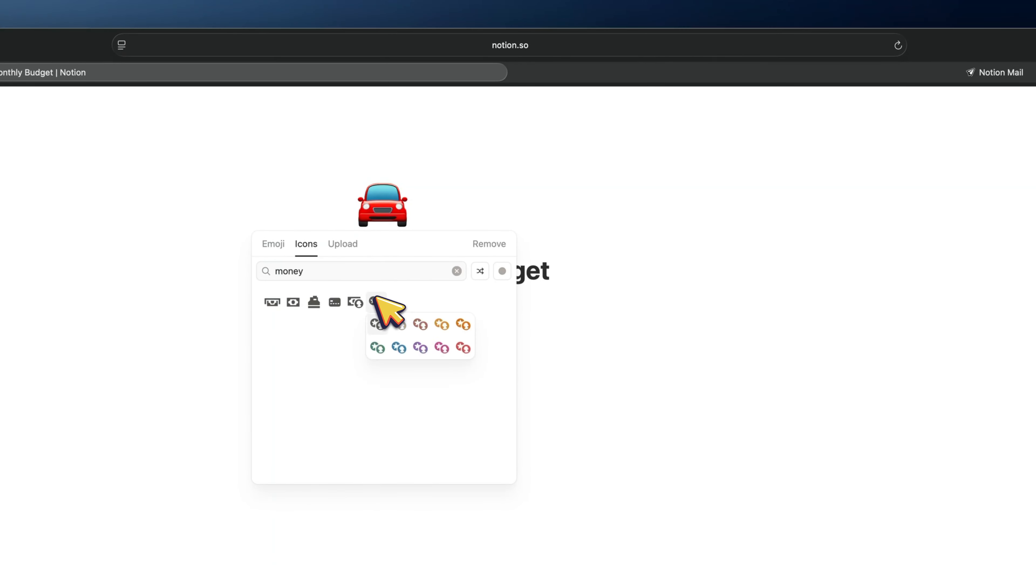
left_click(397, 347)
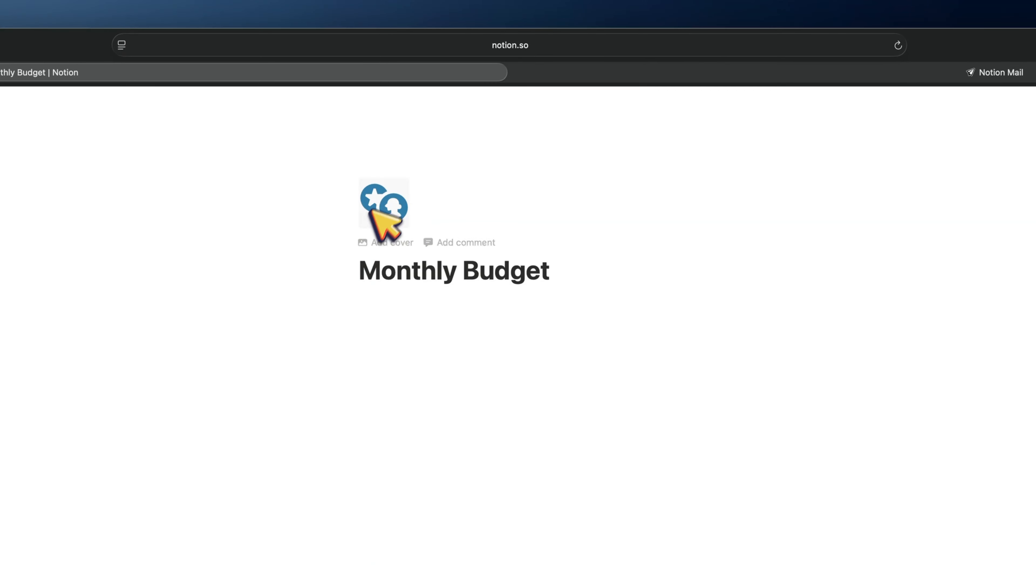
Add a page cover and replace it with an Unsplash "money" photo of a plant sprouting from a glass of coins.
left_click(386, 242)
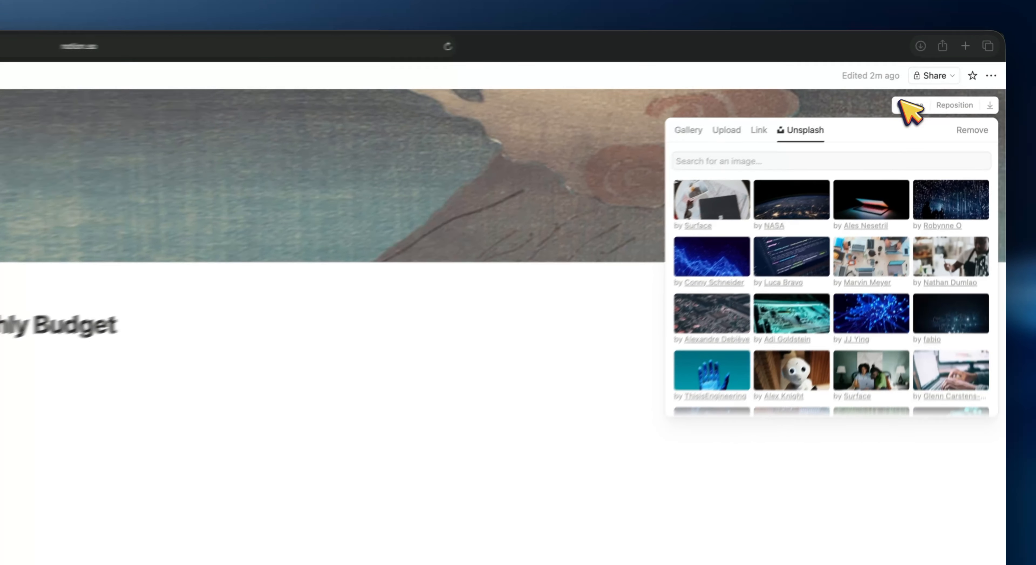
left_click(901, 106)
left_click(896, 108)
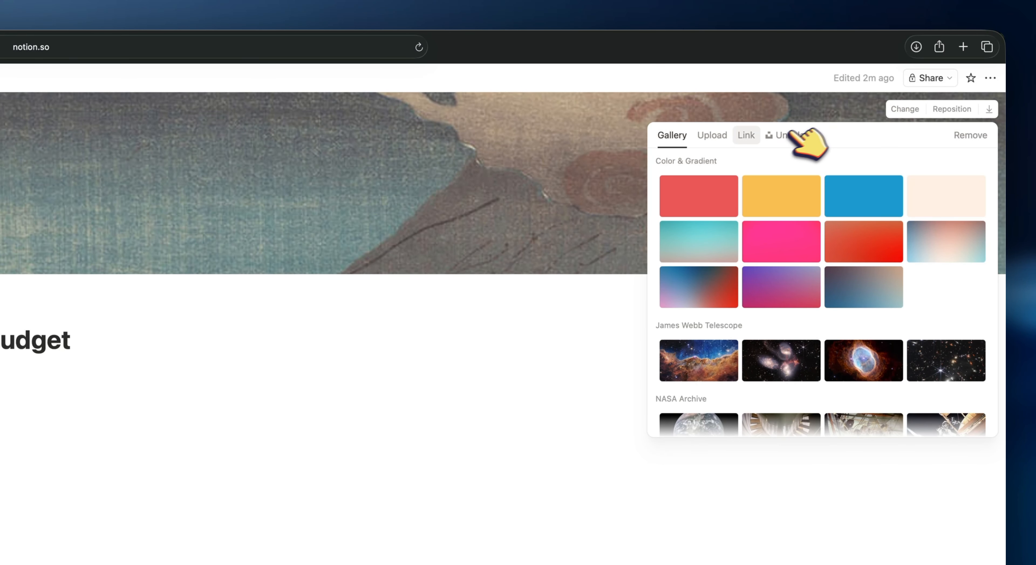
left_click(786, 135)
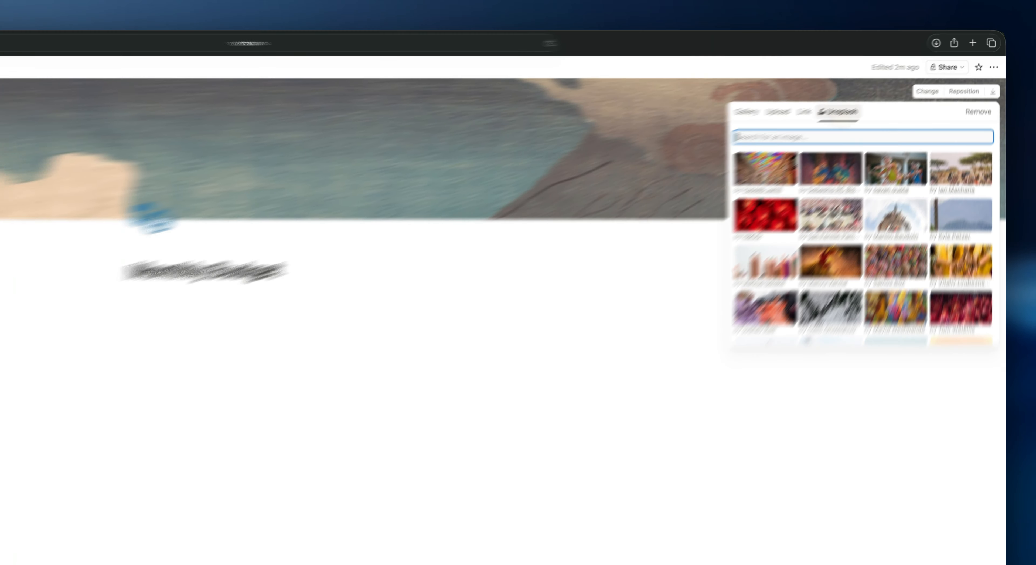
type("wo")
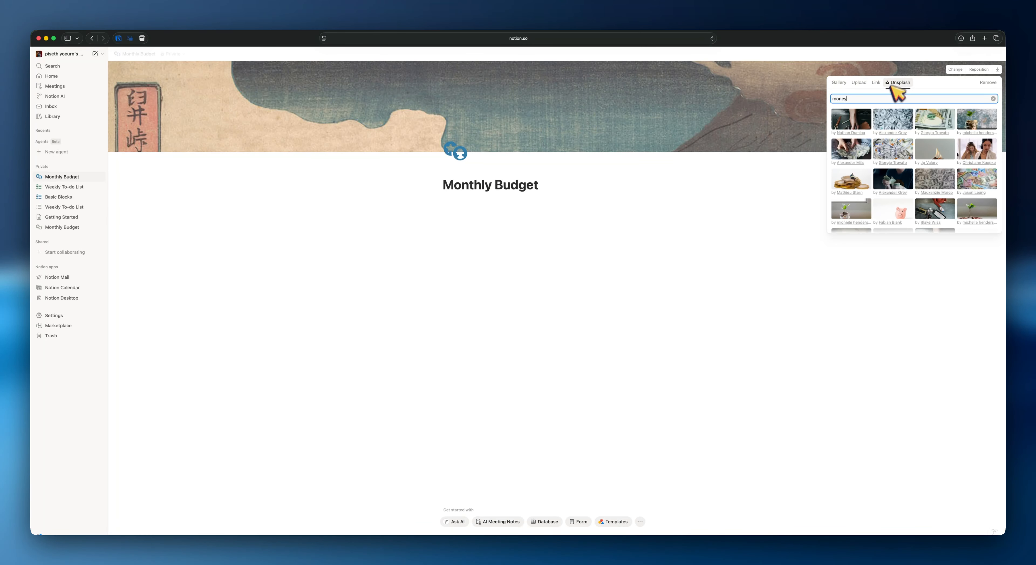
scroll(865, 169, "down", 2)
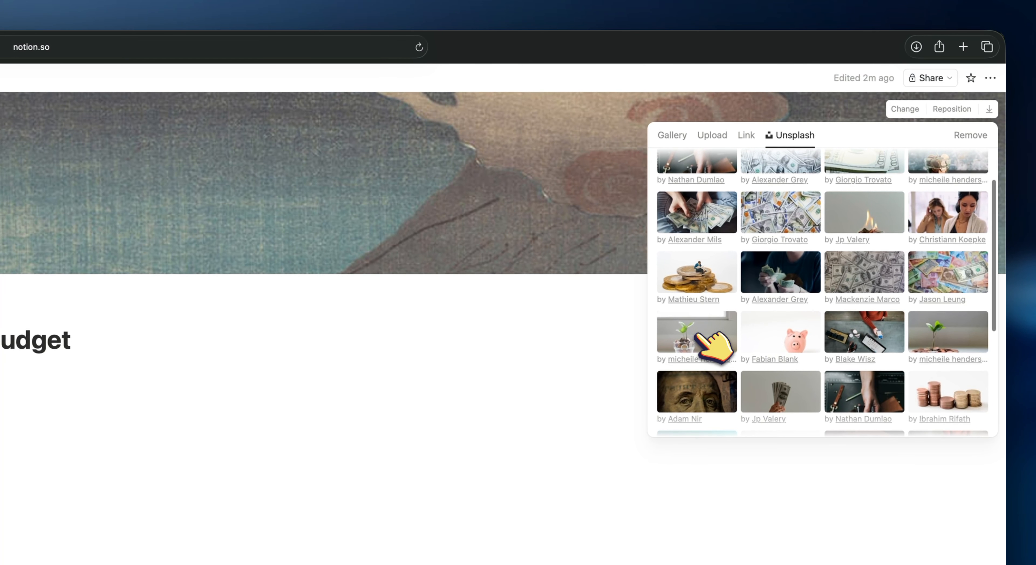
left_click(700, 340)
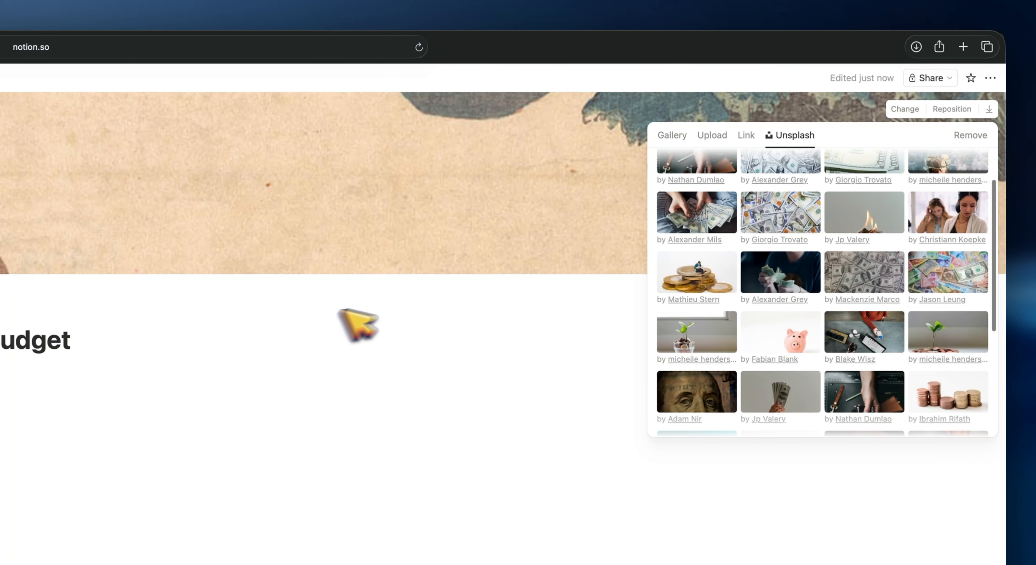
left_click(386, 218)
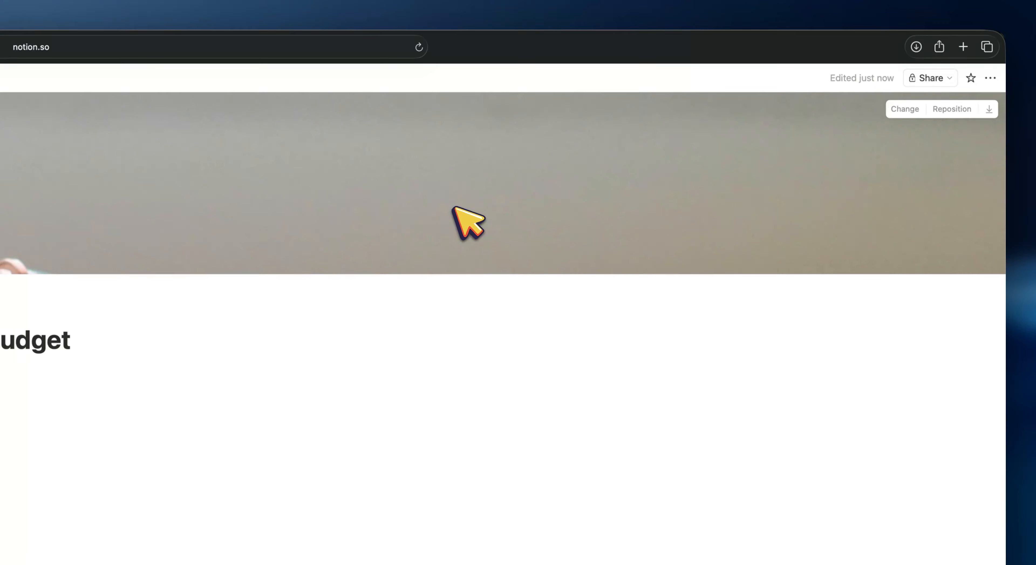
Reposition the cover image so the glass filled with coins shows, and save the position.
left_click(953, 109)
left_click_drag(286, 179, 277, 206)
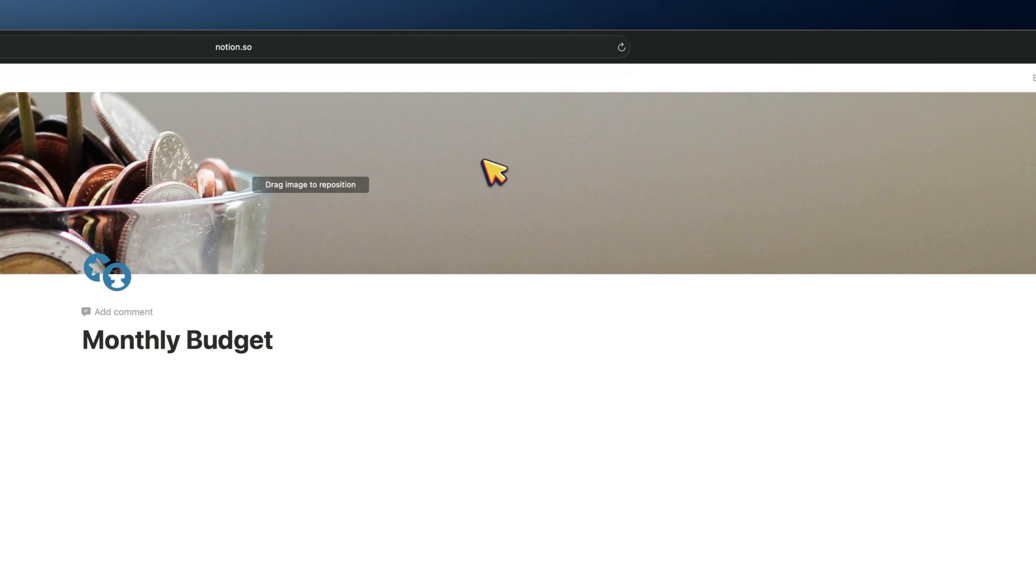
left_click_drag(481, 206, 483, 161)
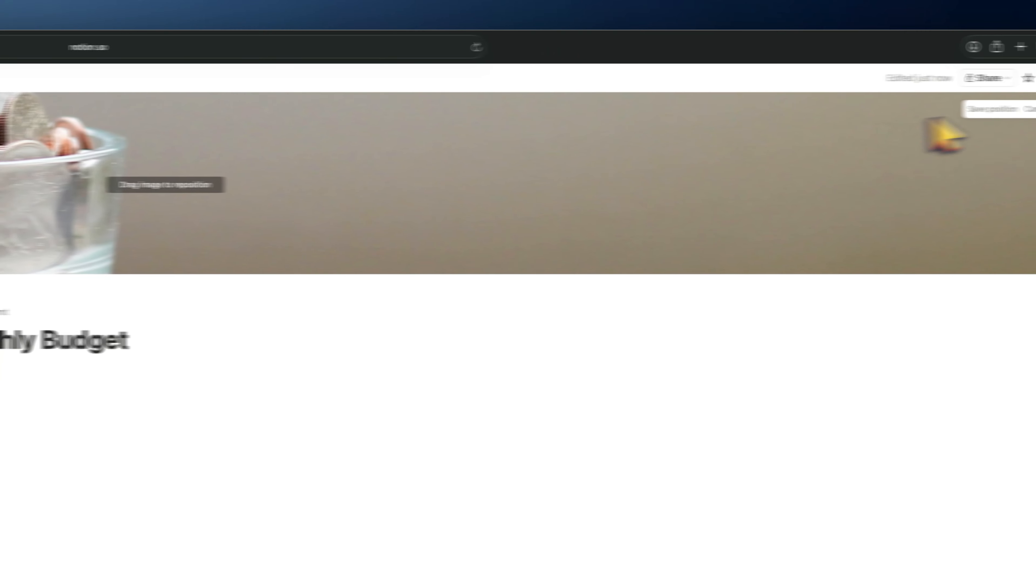
left_click(936, 110)
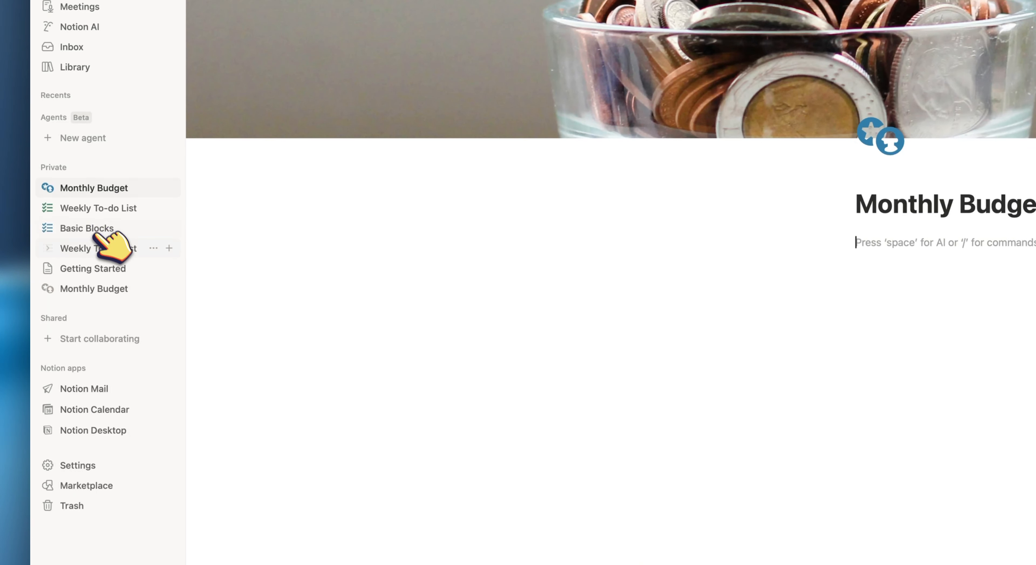
Examine the Income (Monthly) table and the table beside it on the existing Monthly Budget template page.
left_click(100, 289)
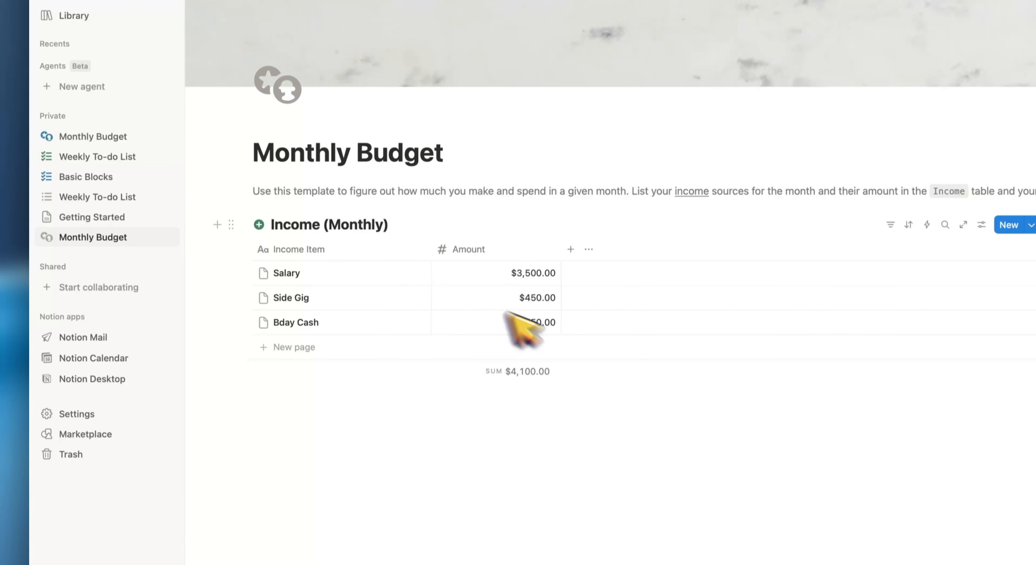
double_click(288, 224)
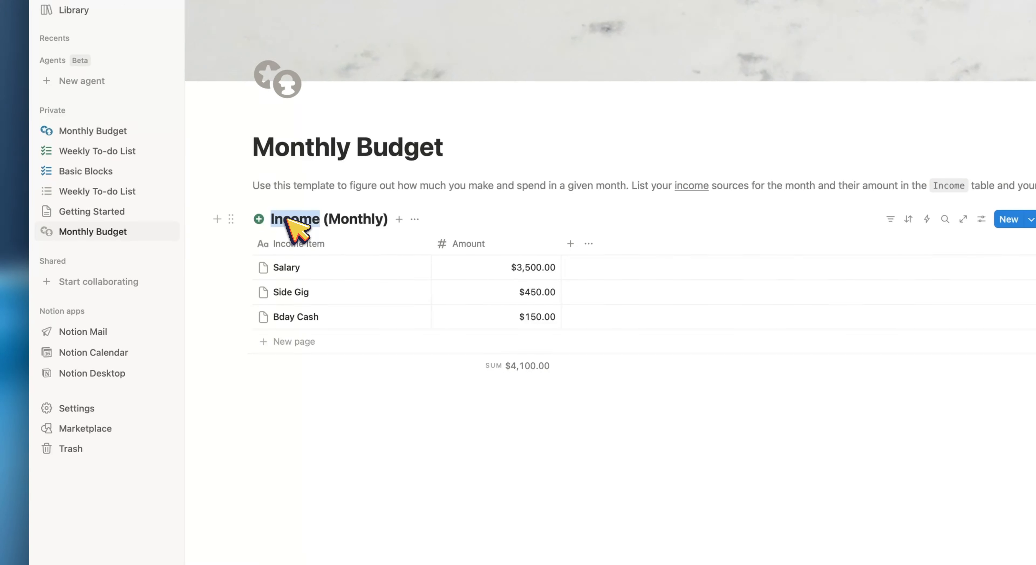
left_click_drag(288, 220, 323, 231)
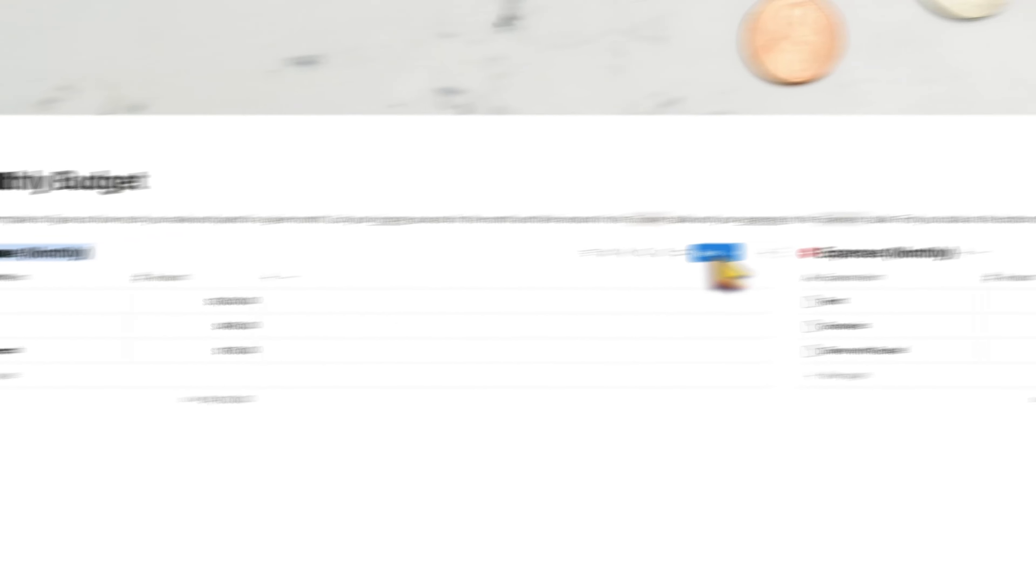
left_click(1035, 221)
triple_click(726, 276)
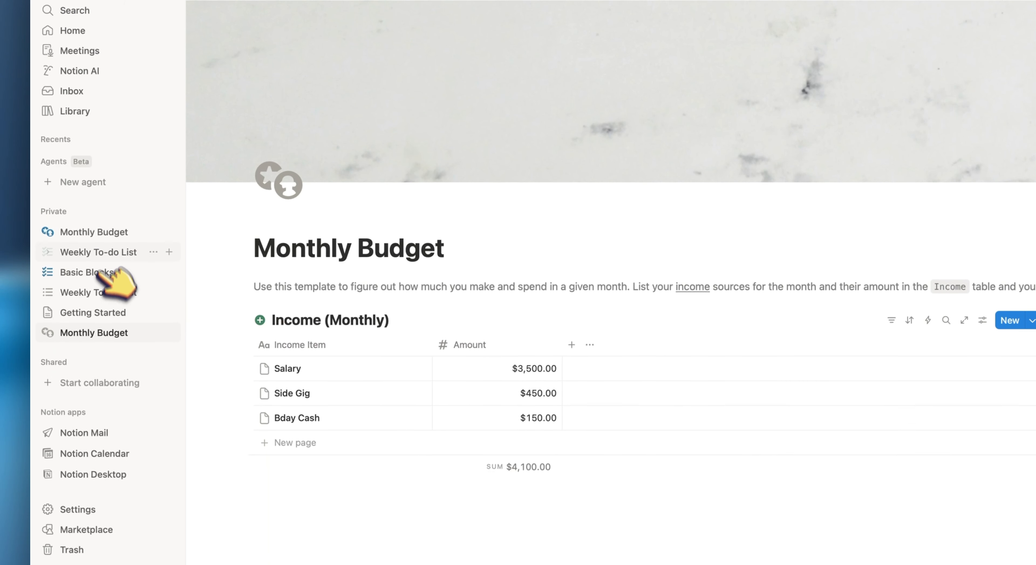
Return to the new Monthly Budget page and insert a table view with a new database below the title.
left_click(106, 234)
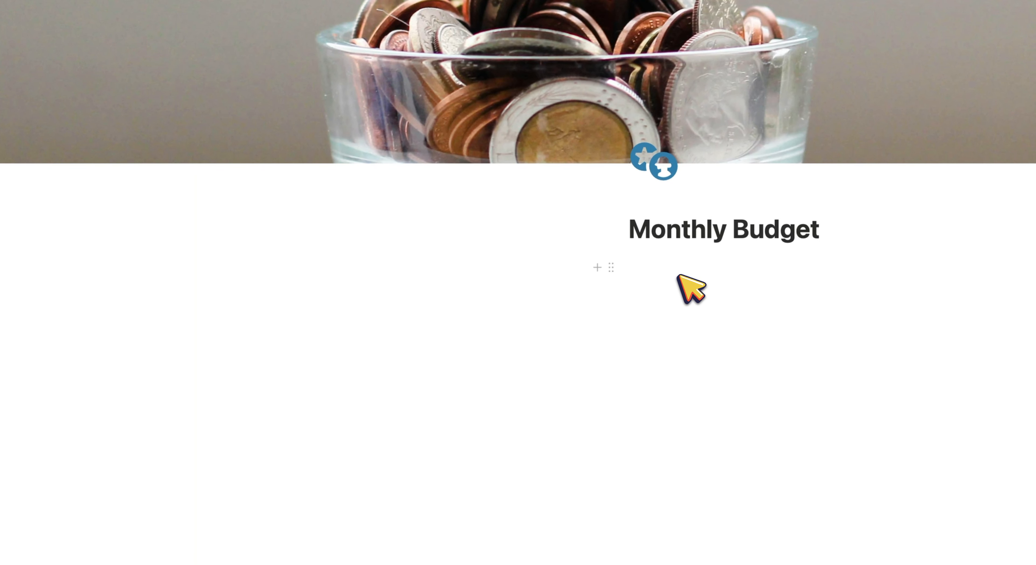
left_click(676, 282)
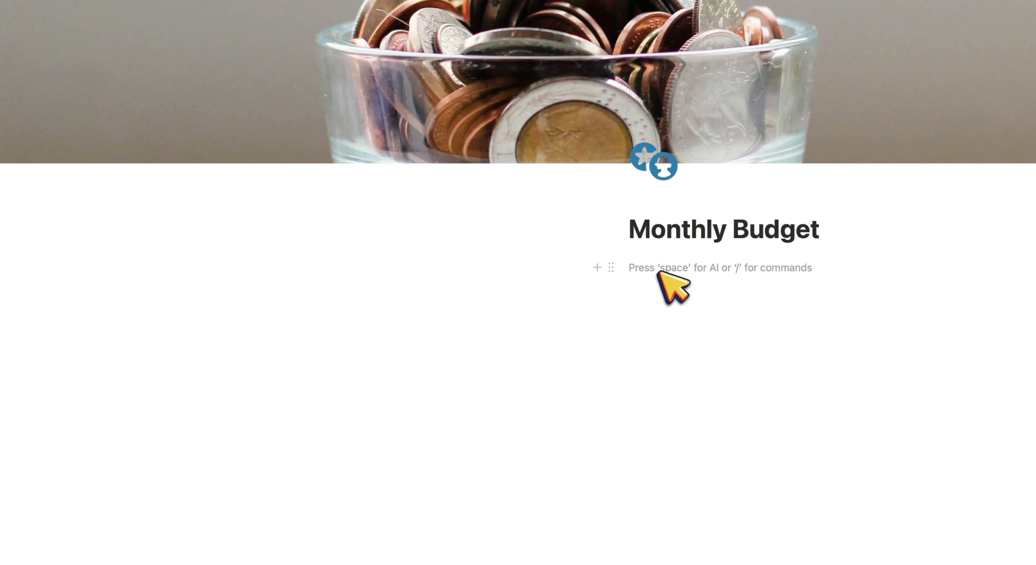
type("/")
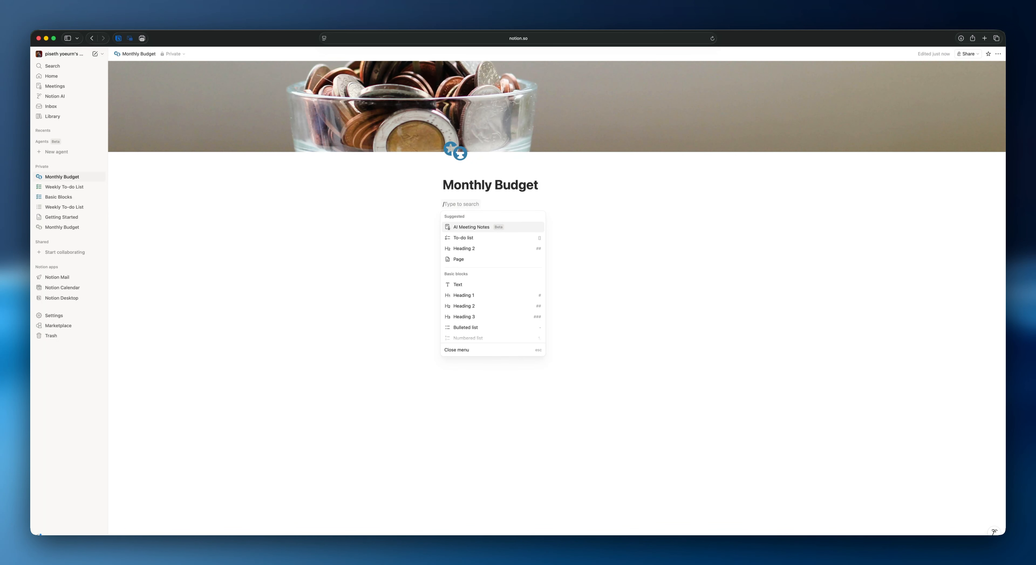
type("tab")
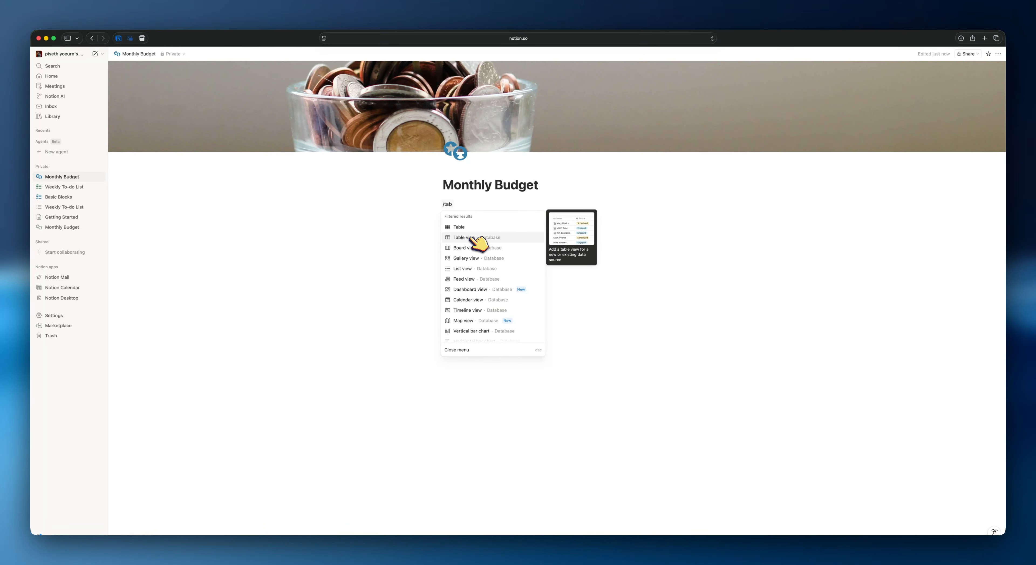
left_click(474, 238)
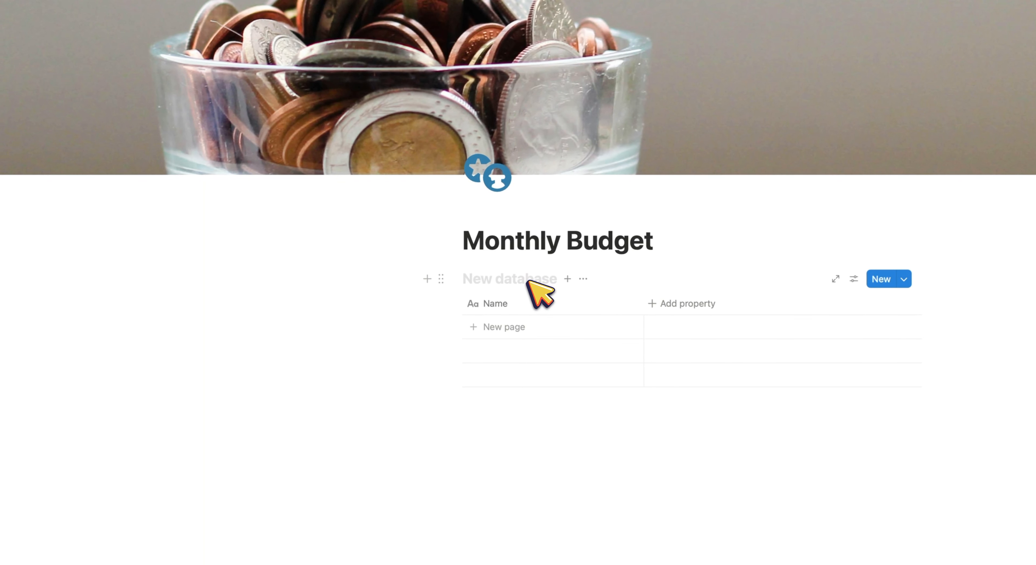
Name the new database "Income (Monthly)".
left_click(293, 272)
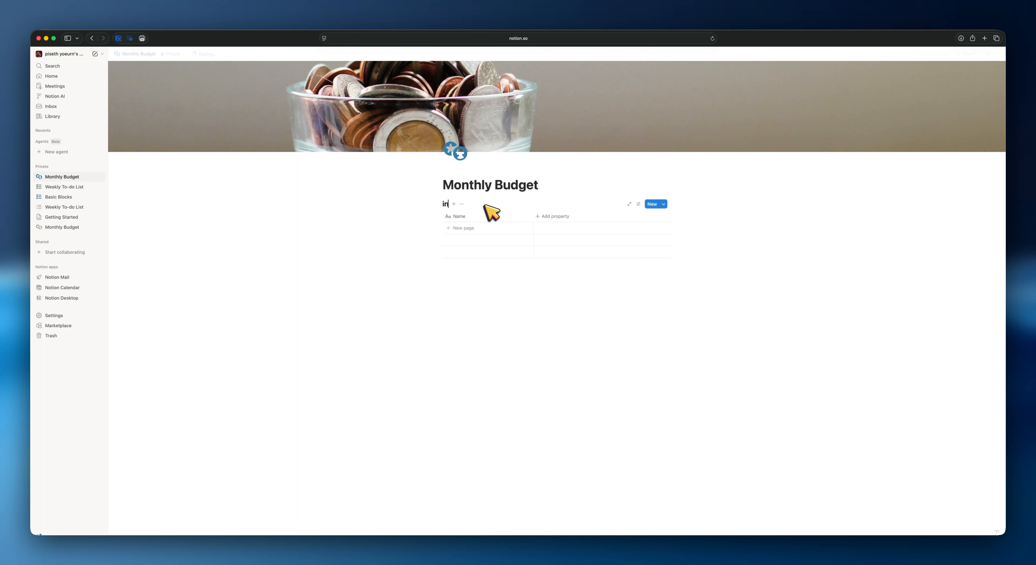
key("BackSpace")
key("BackSpace")
type("Income")
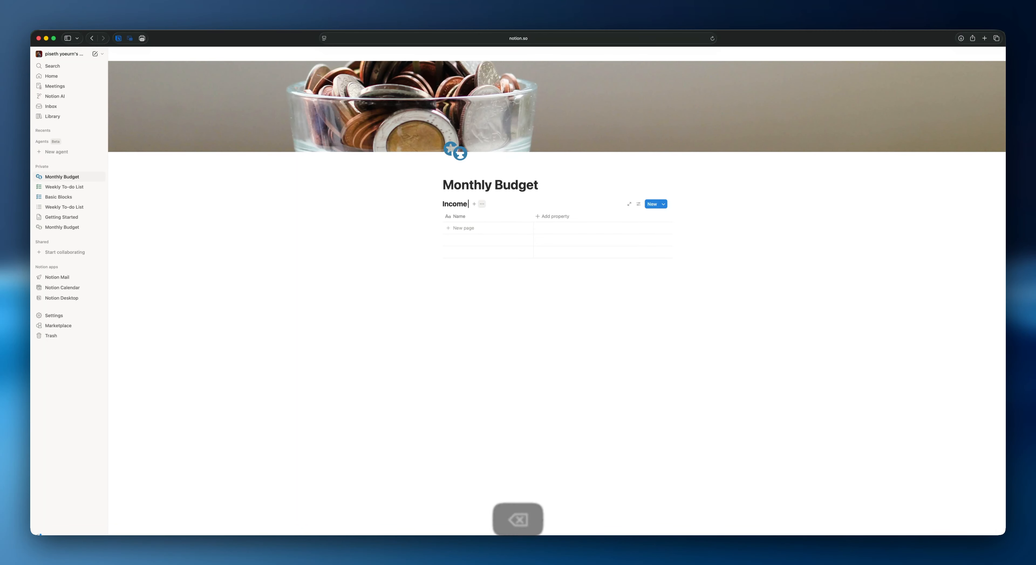
type(" (Month")
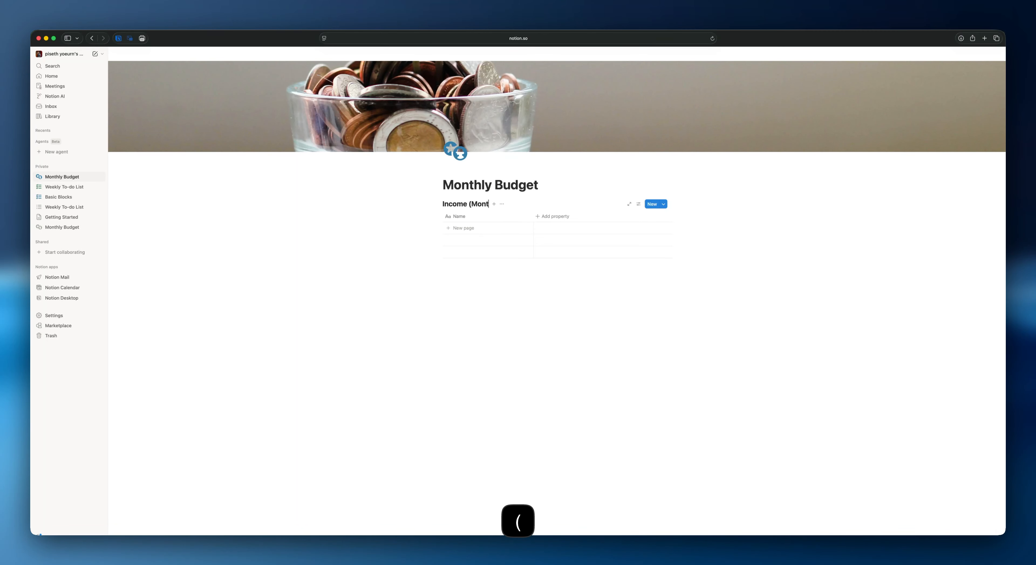
type("ly")
key("BackSpace")
type(")")
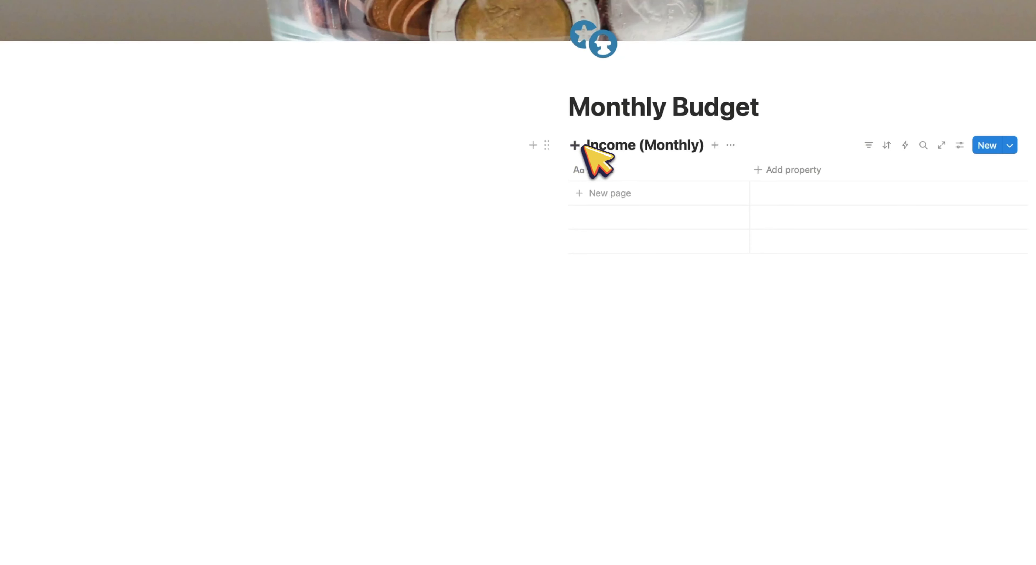
Change the Income (Monthly) database icon to the plus icon in red, found by filtering the icons for "add".
left_click(577, 146)
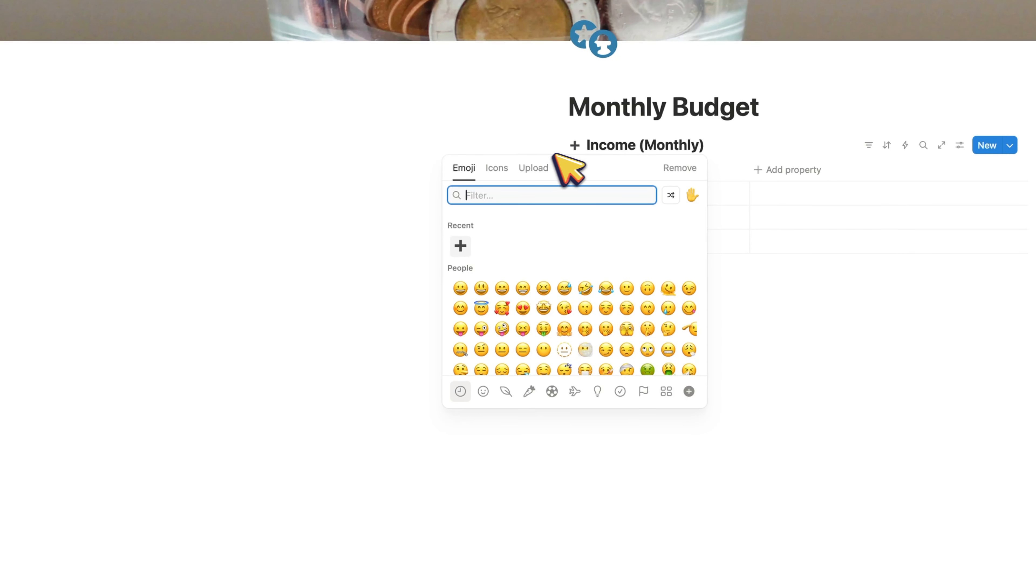
left_click(495, 167)
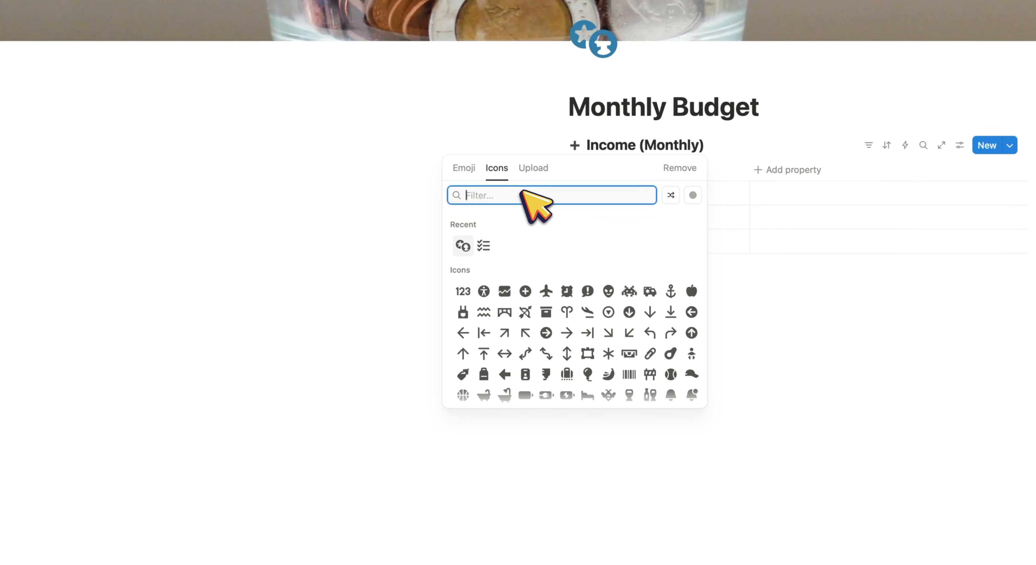
type("$")
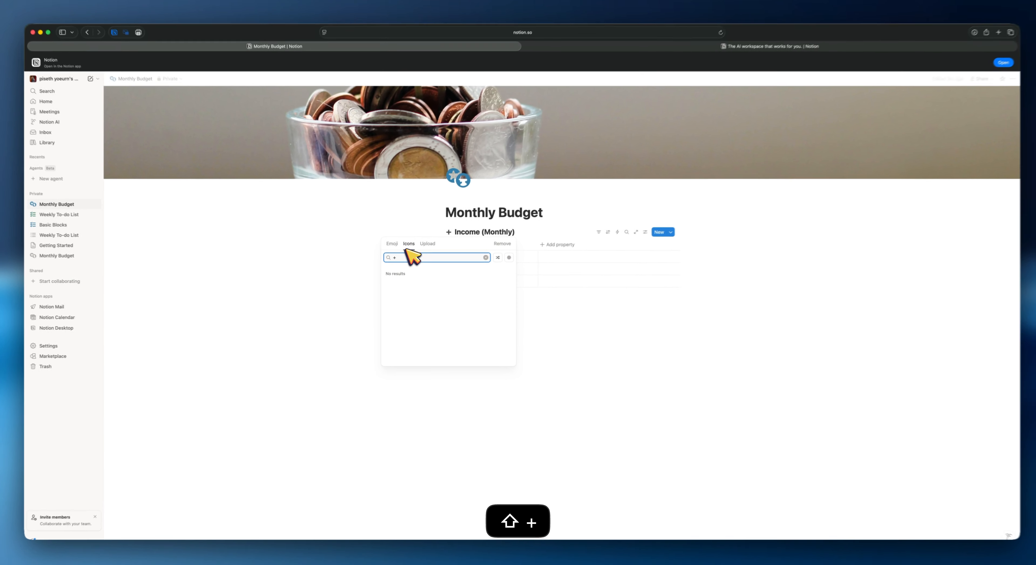
key("BackSpace")
type("add")
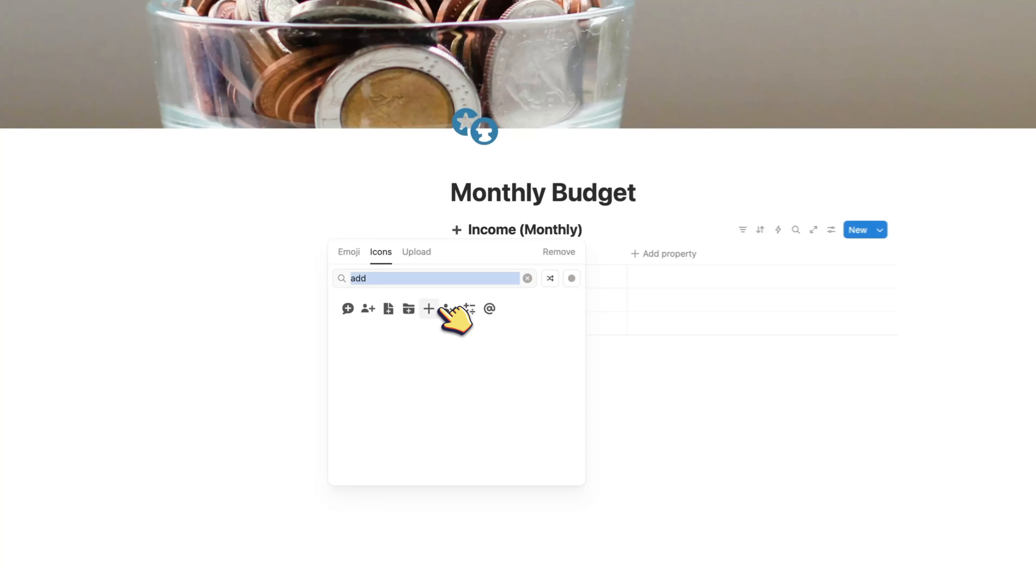
mouse_move(434, 276)
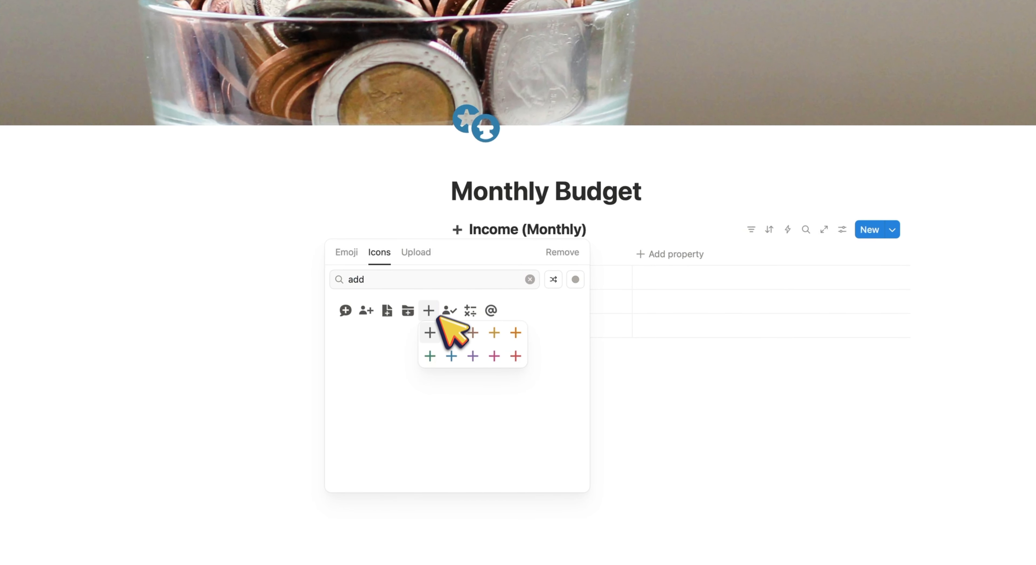
left_click(517, 356)
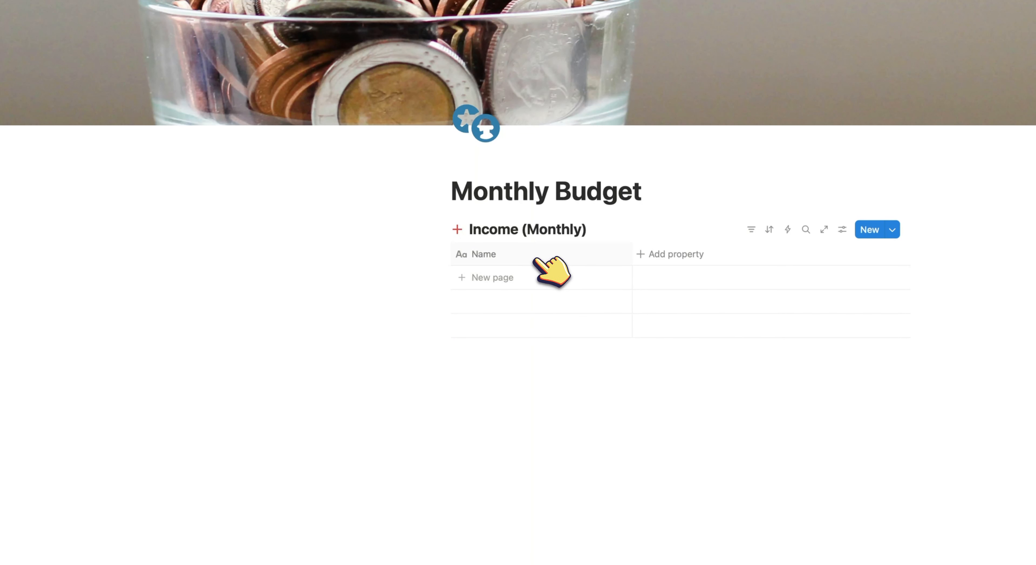
left_click(505, 259)
left_click(506, 256)
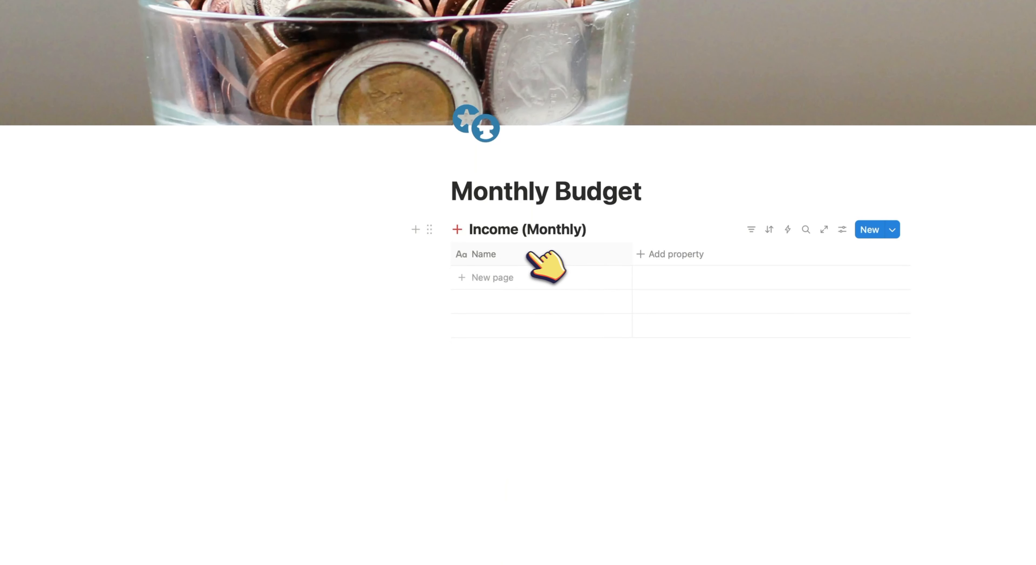
left_click(506, 256)
key("BackSpace")
key("BackSpace")
key("BackSpace")
key("BackSpace")
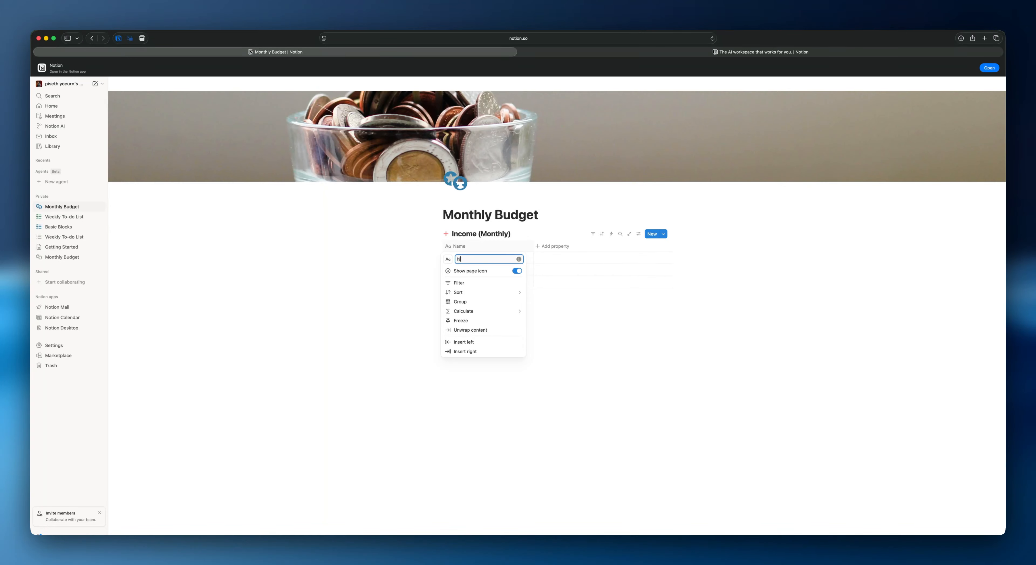
key("Return")
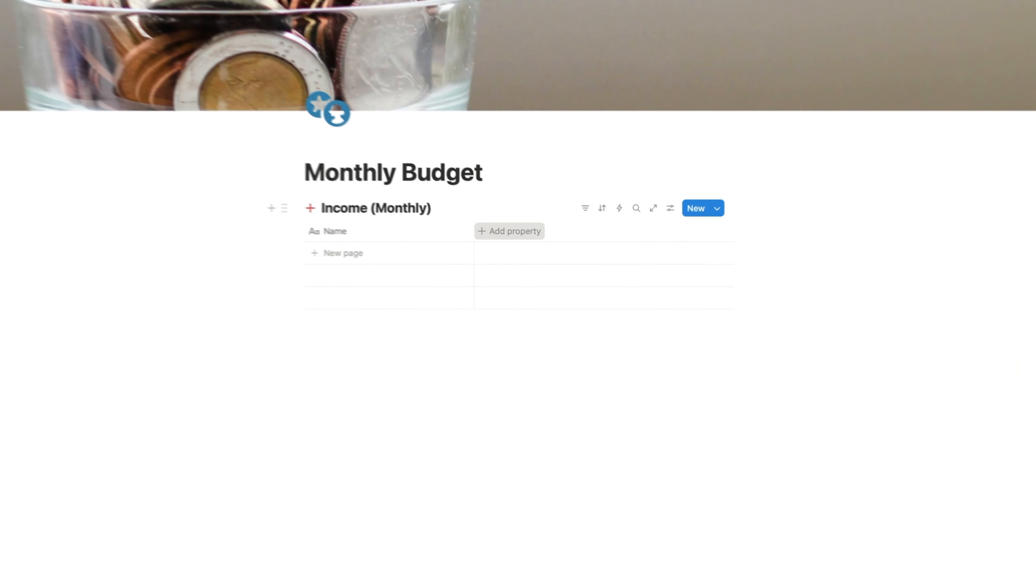
Add a Number property to the Income (Monthly) table and name it "Amount".
left_click(554, 246)
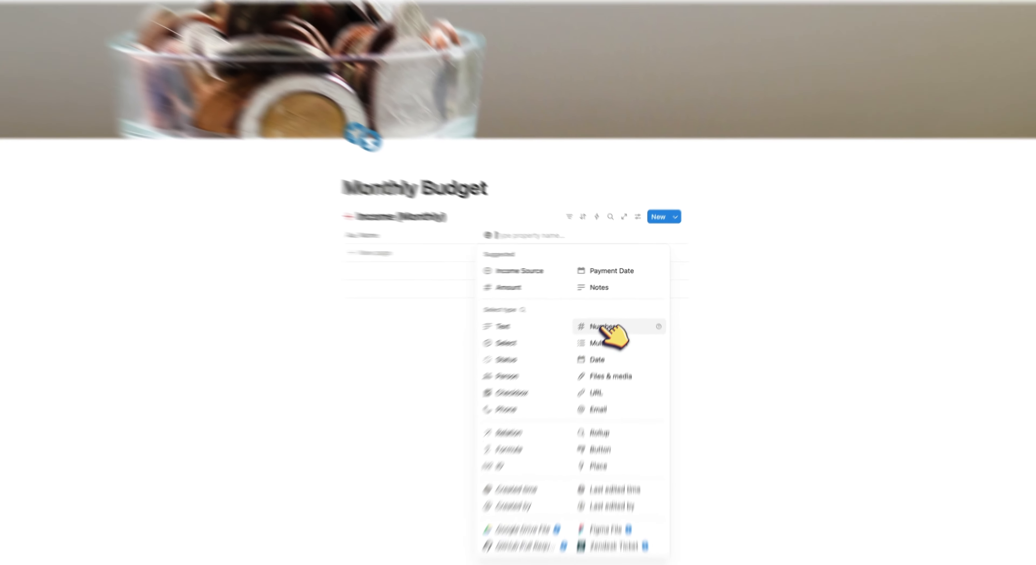
left_click(615, 307)
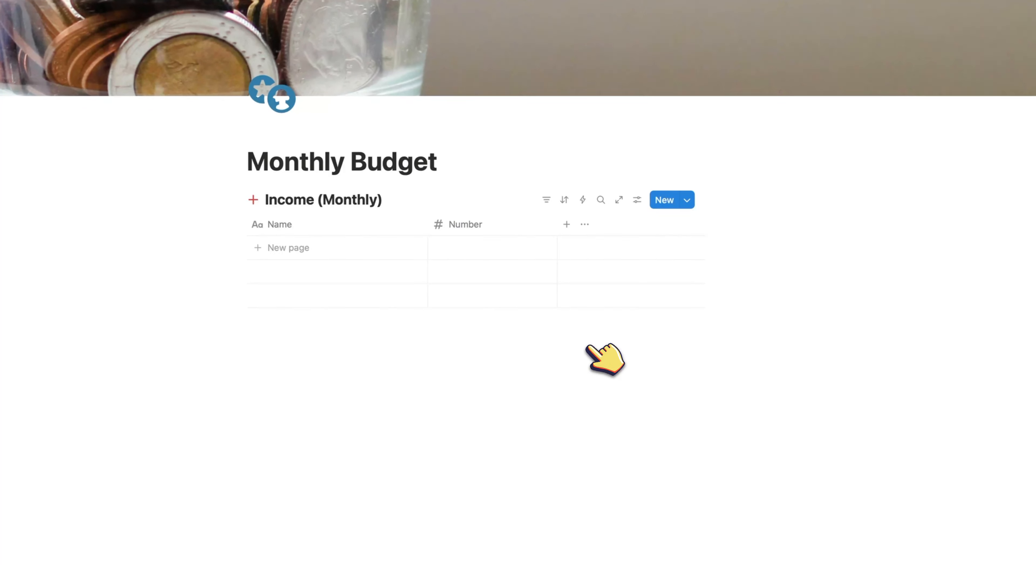
left_click(463, 224)
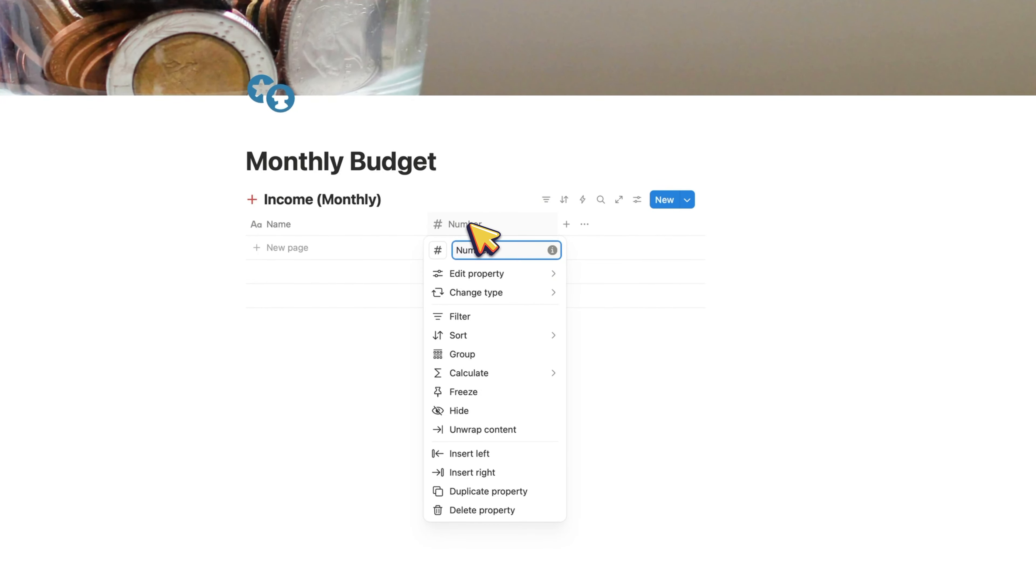
key("BackSpace")
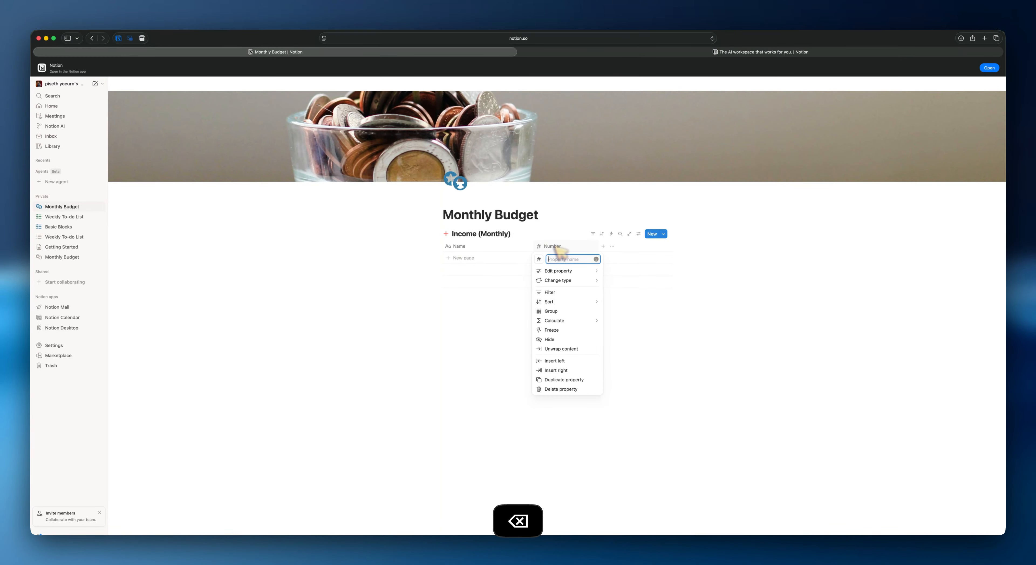
type("Amount")
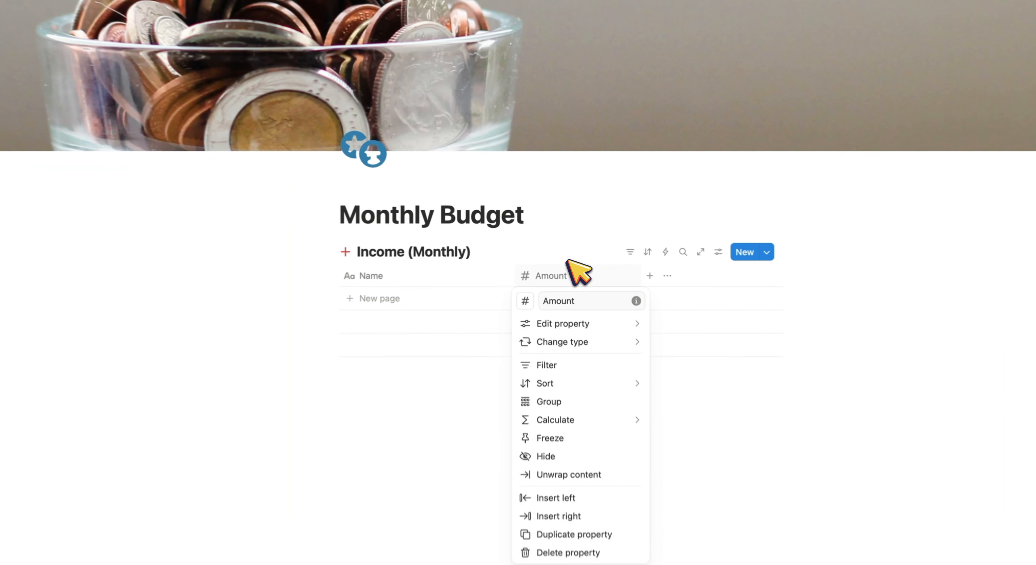
key("Return")
Add a first row named "Freelancer poster" to the income table with an Amount of 5.
left_click(568, 302)
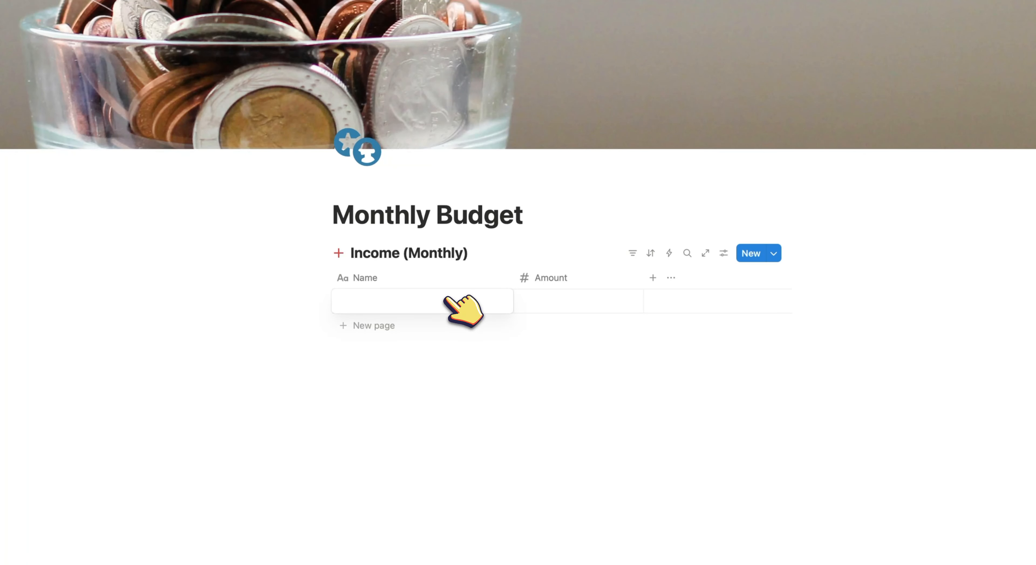
type("Freela")
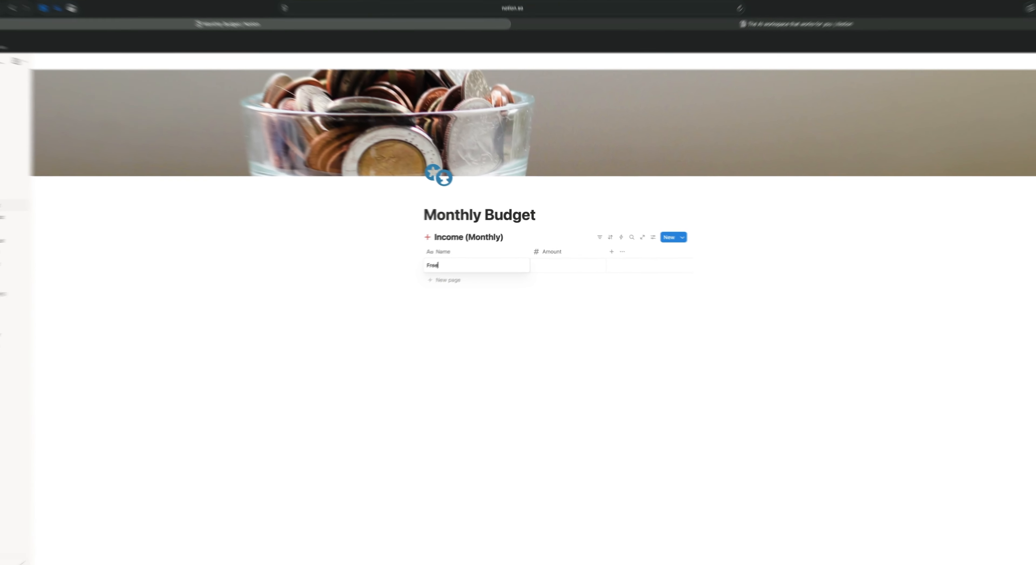
type("ncer p")
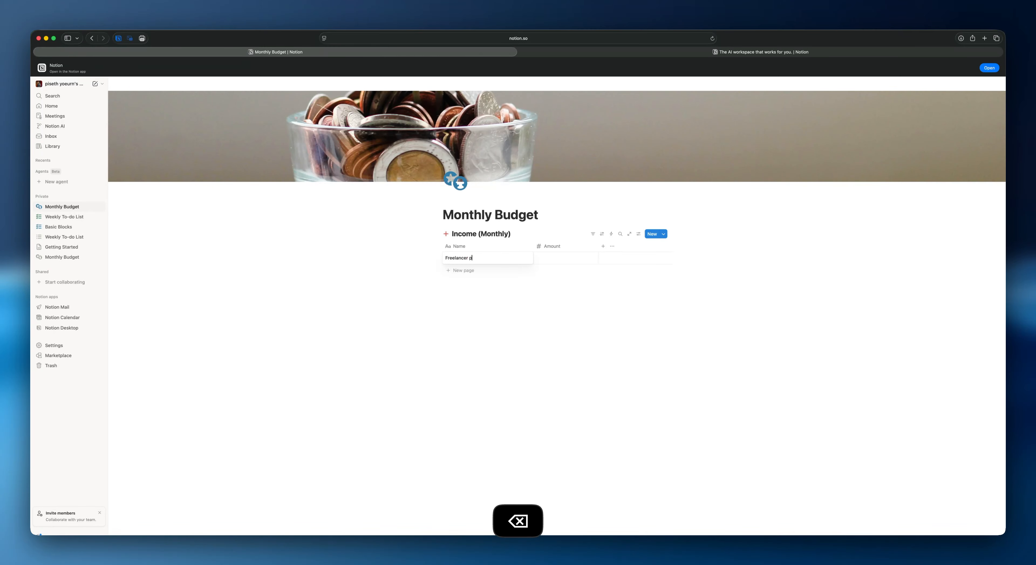
type("oster")
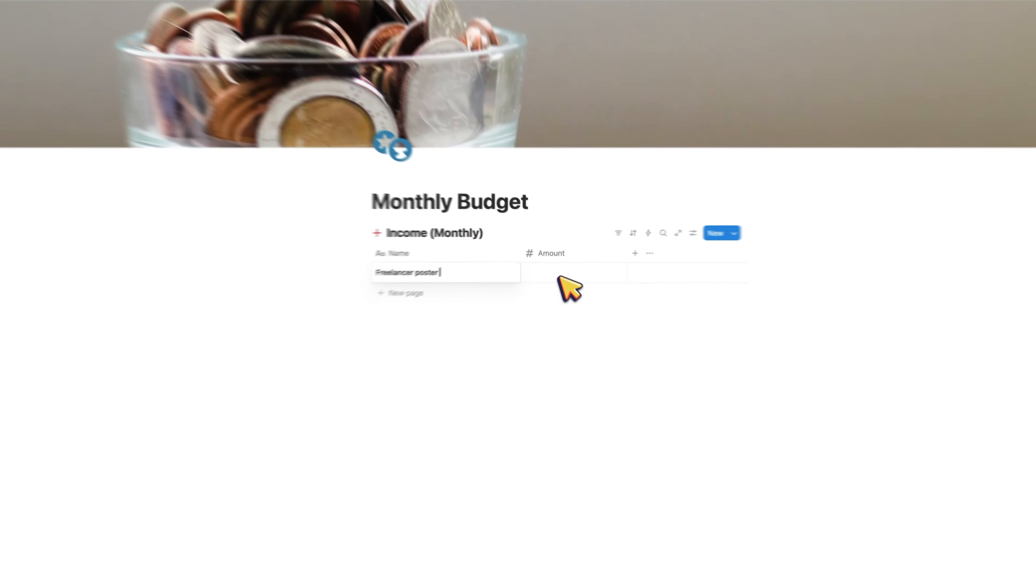
key("Return")
left_click(562, 259)
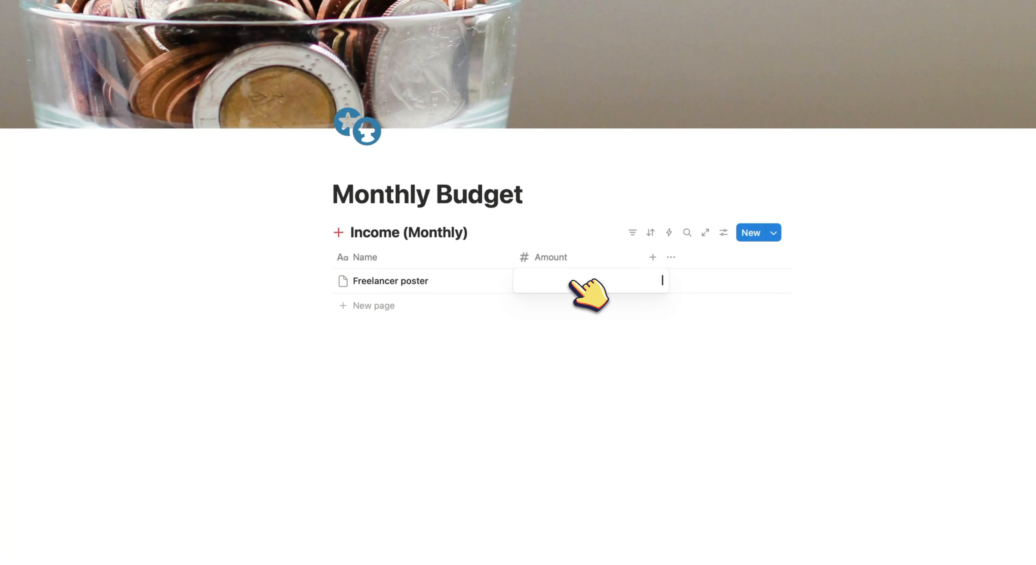
type("5")
key("Return")
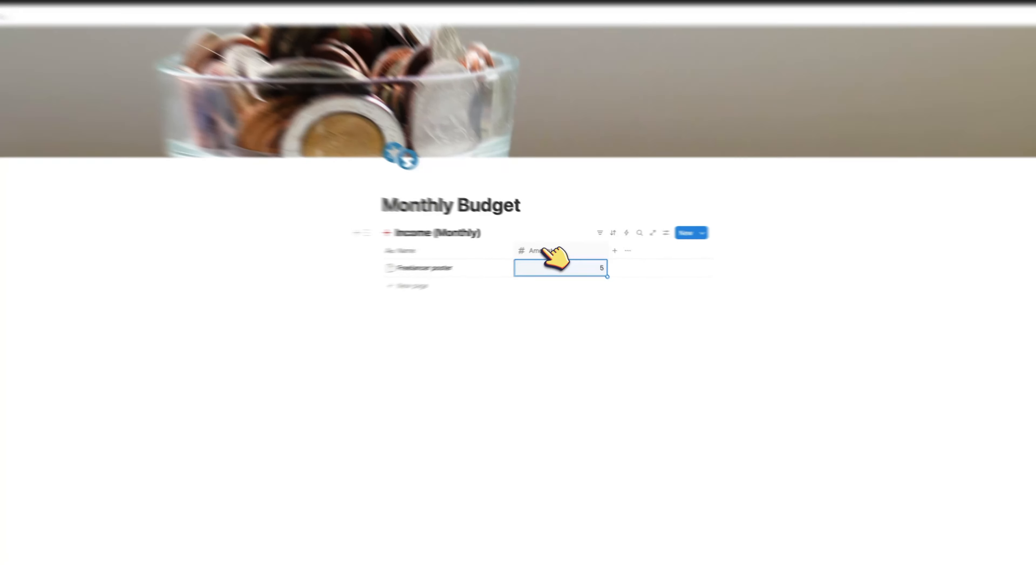
Set the Amount property's number format to US Dollar (USD) and narrow the Amount column.
left_click(553, 245)
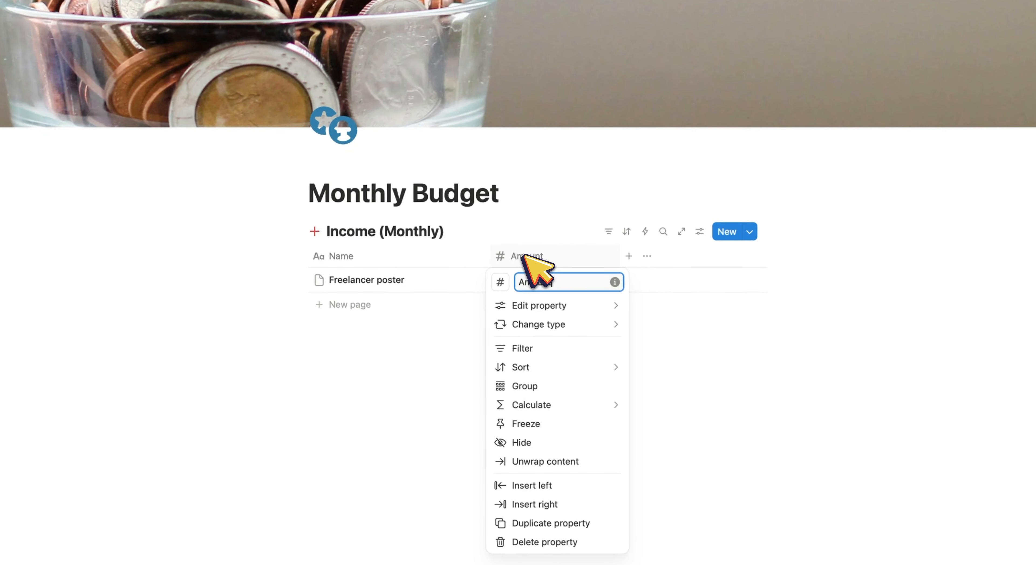
left_click(531, 305)
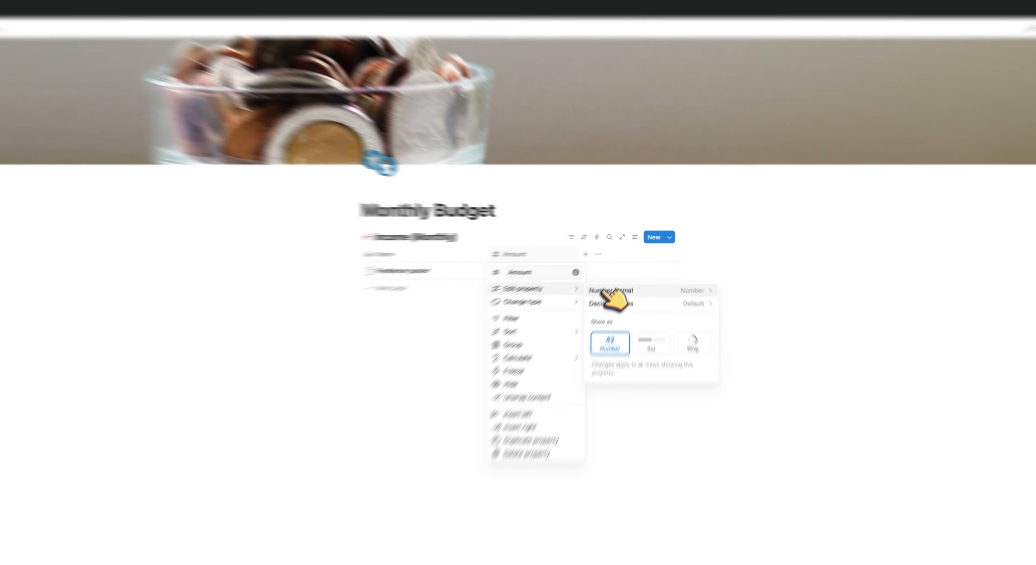
left_click(624, 273)
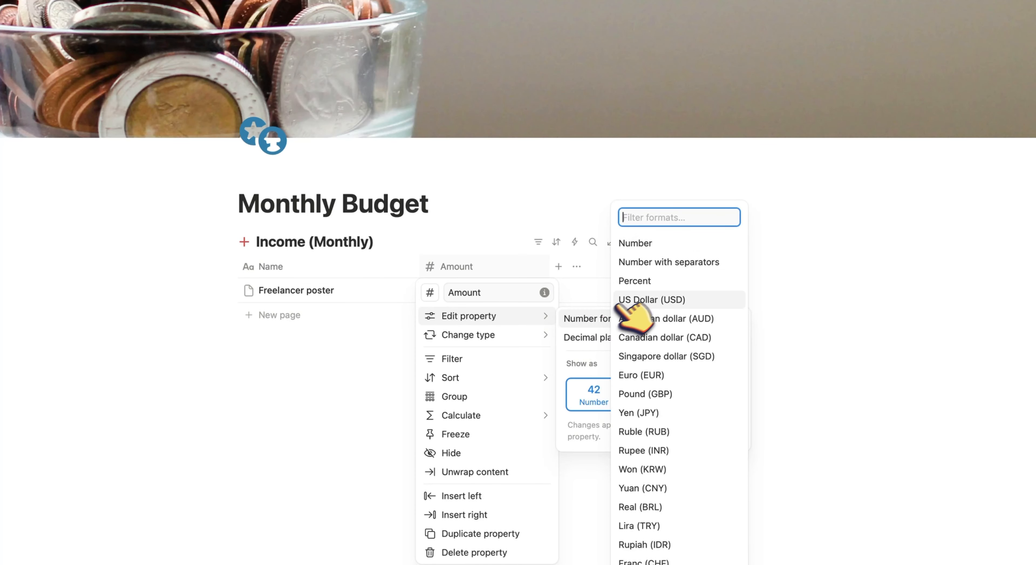
left_click(642, 299)
left_click(499, 243)
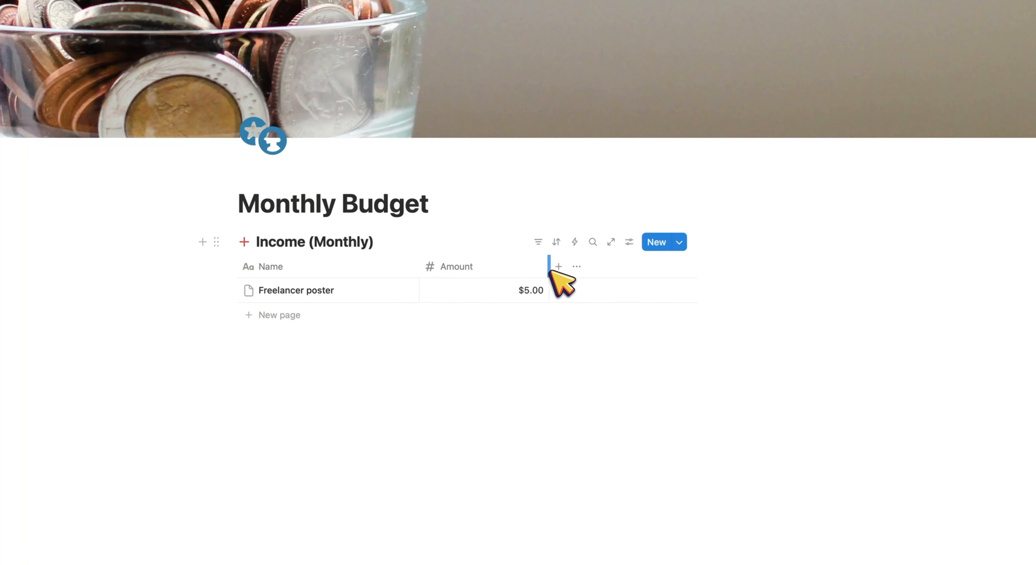
left_click_drag(549, 269, 516, 268)
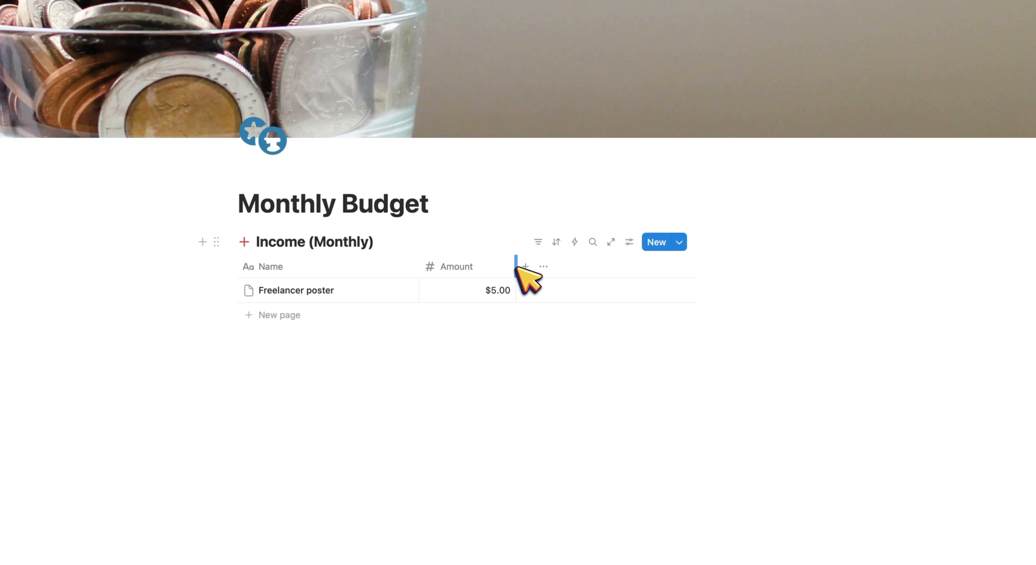
left_click_drag(516, 268, 511, 268)
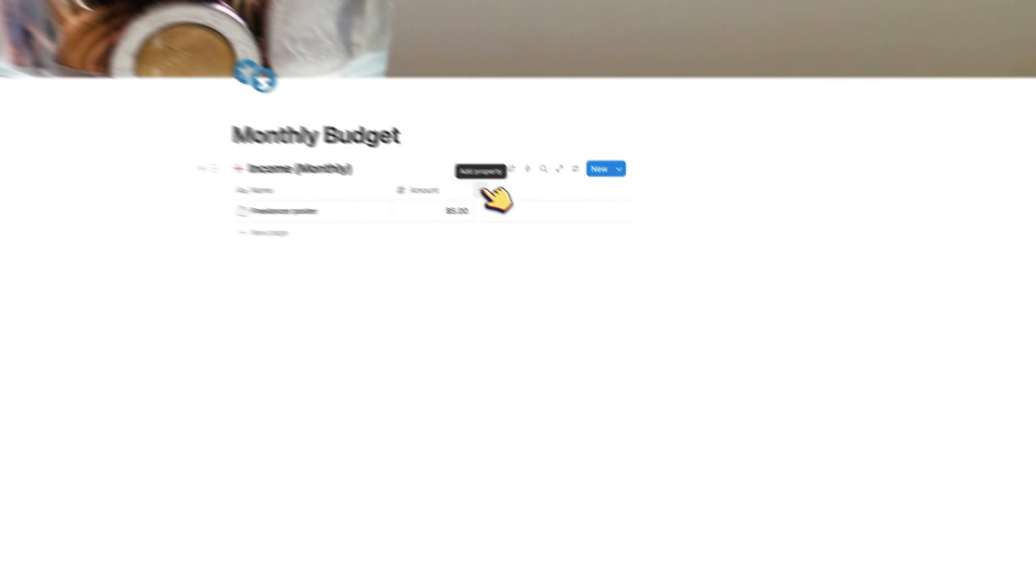
Add another Number property after Amount in the income table and name it "QTY".
left_click(585, 246)
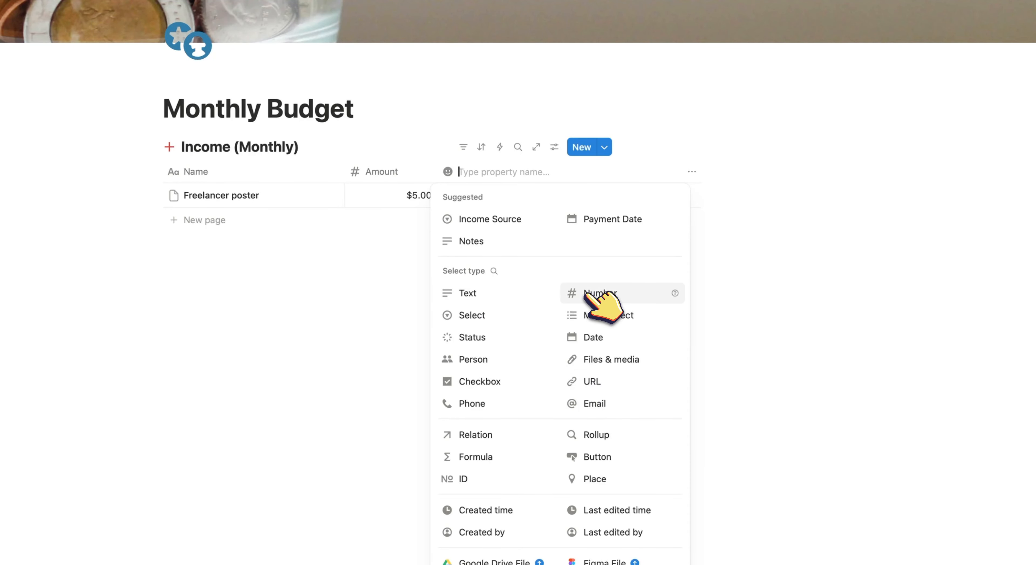
left_click(593, 296)
left_click(506, 175)
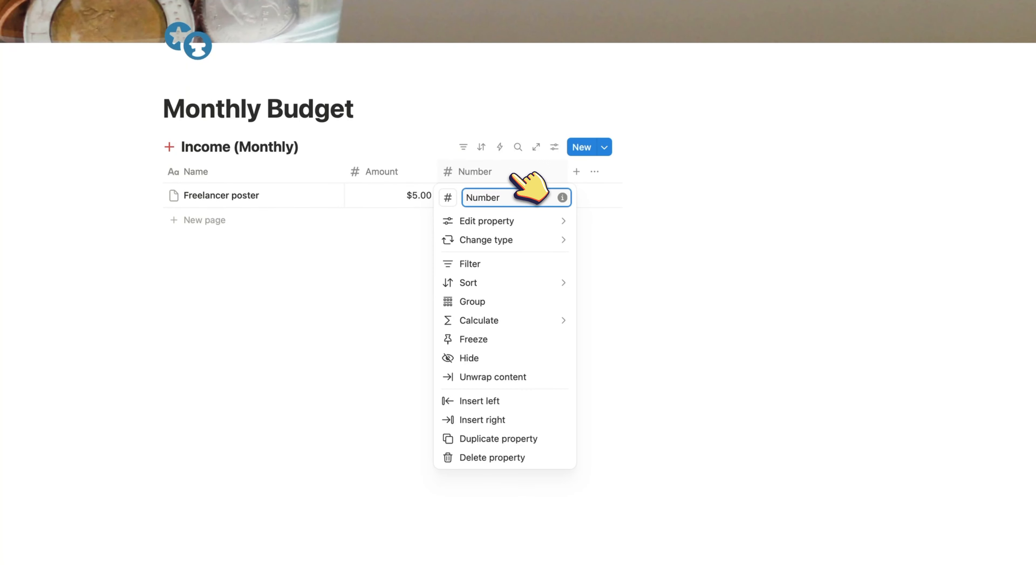
key("super+a")
type("Q")
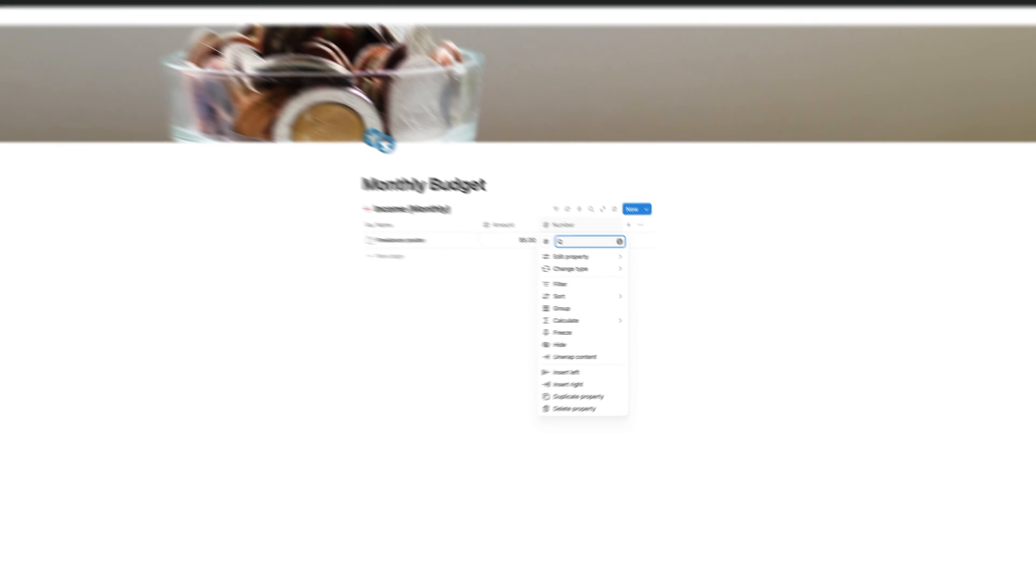
type("TY")
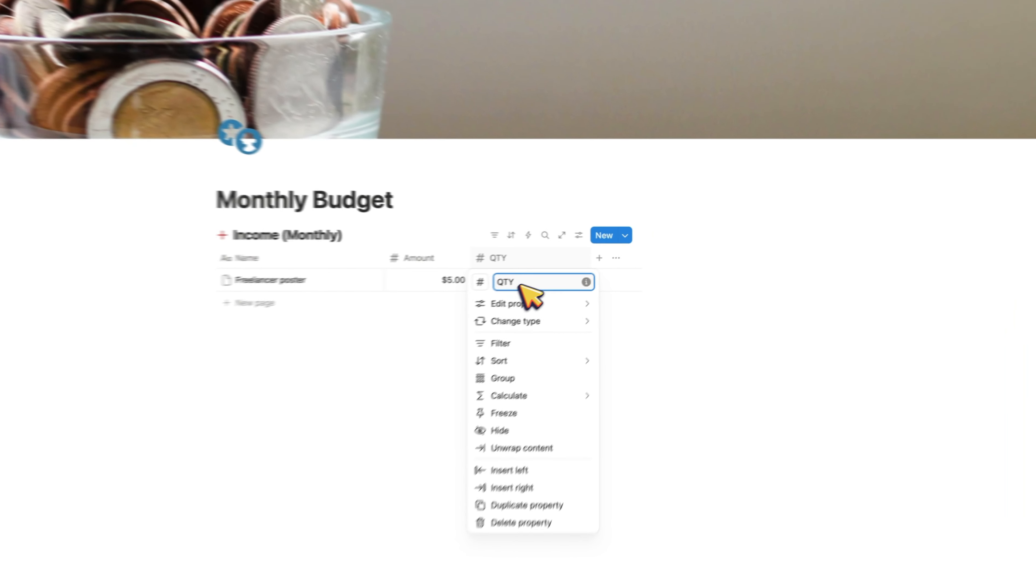
double_click(602, 259)
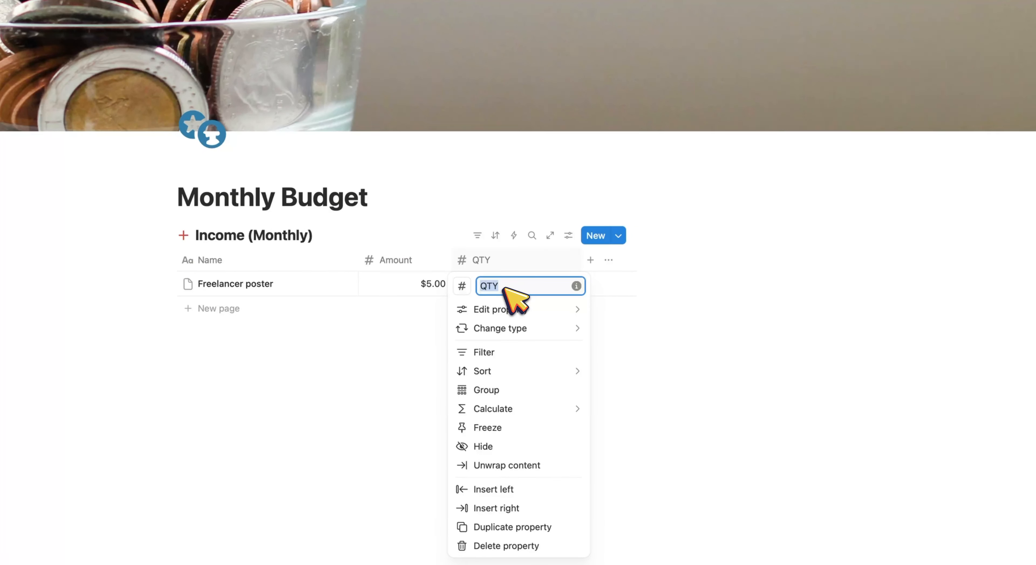
left_click(429, 269)
left_click(416, 260)
left_click(469, 260)
left_click(473, 260)
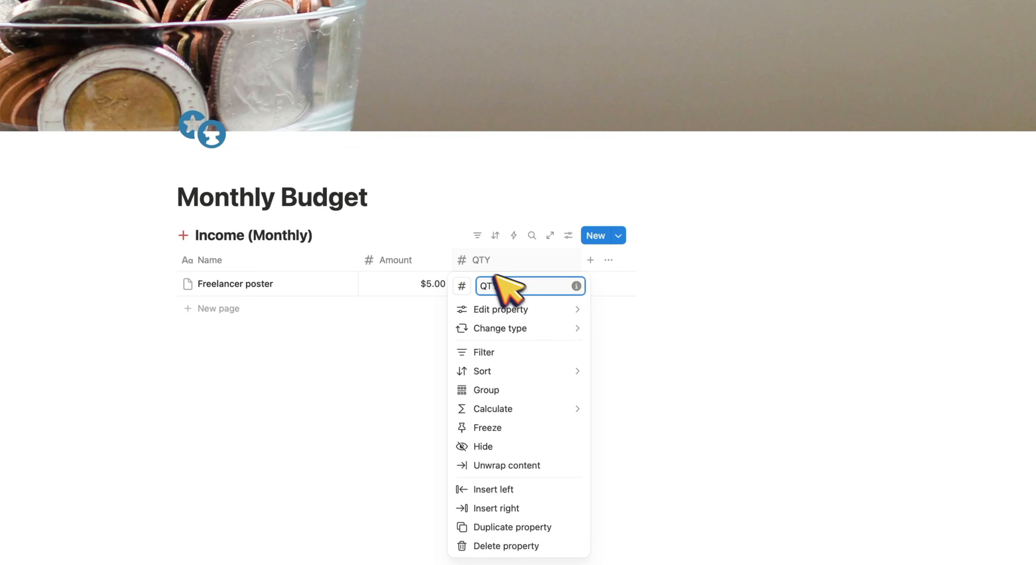
left_click_drag(495, 277, 467, 283)
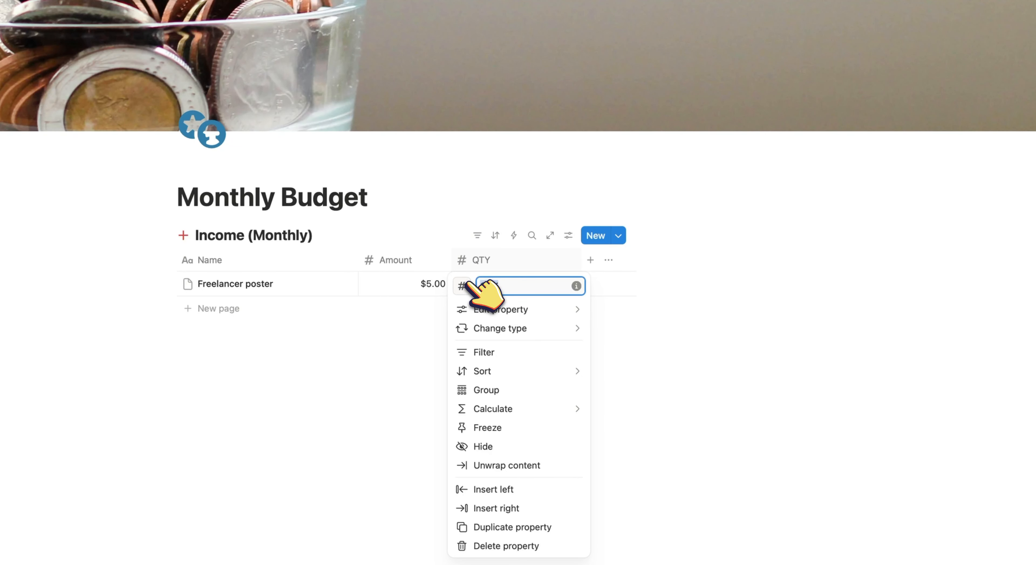
key("Escape")
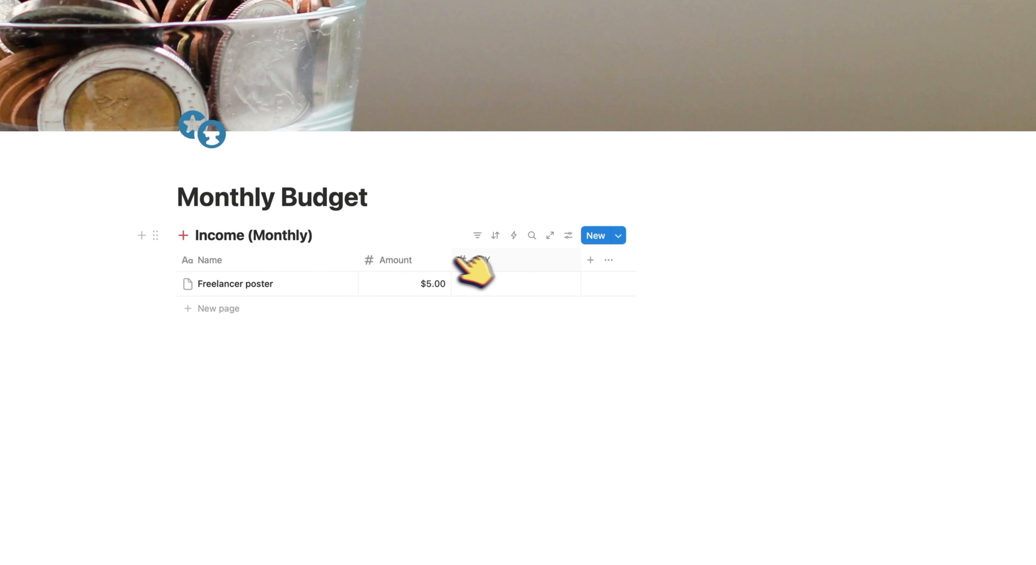
Set the QTY of the Freelancer poster row to 3.
left_click(512, 282)
type("3")
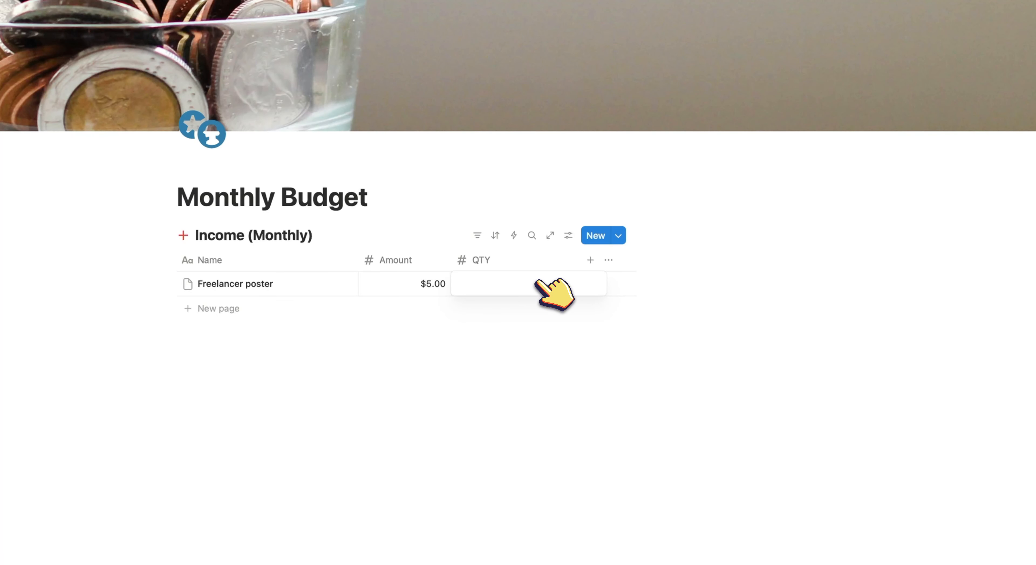
key("Return")
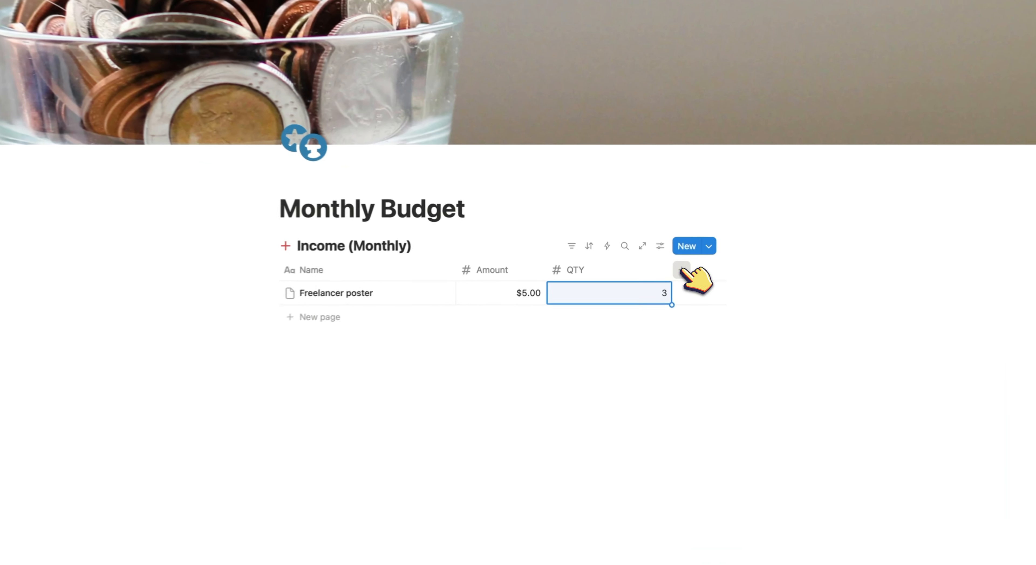
Add a Formula property after QTY in the income table and name it "Total Income".
left_click(649, 246)
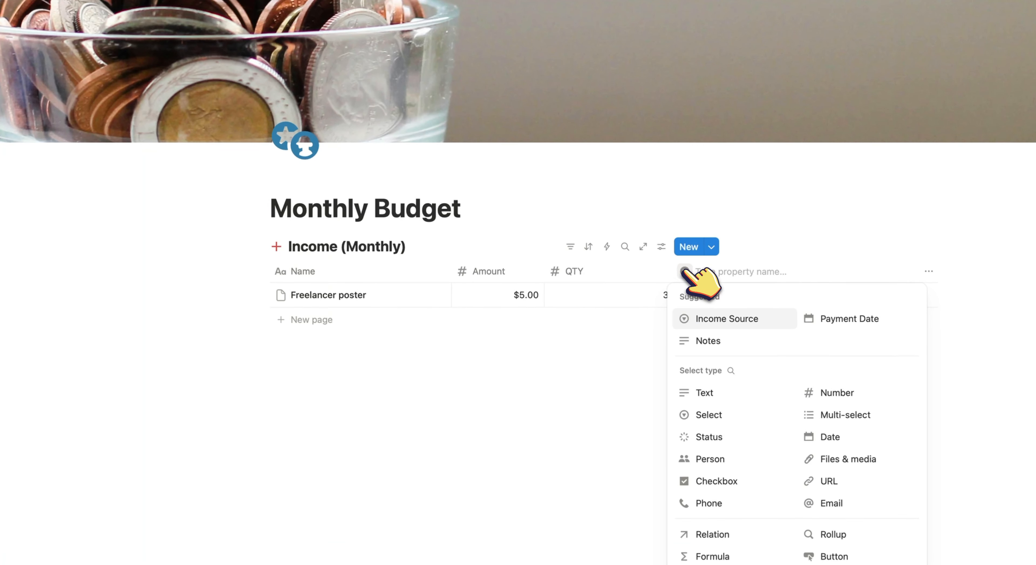
left_click(571, 274)
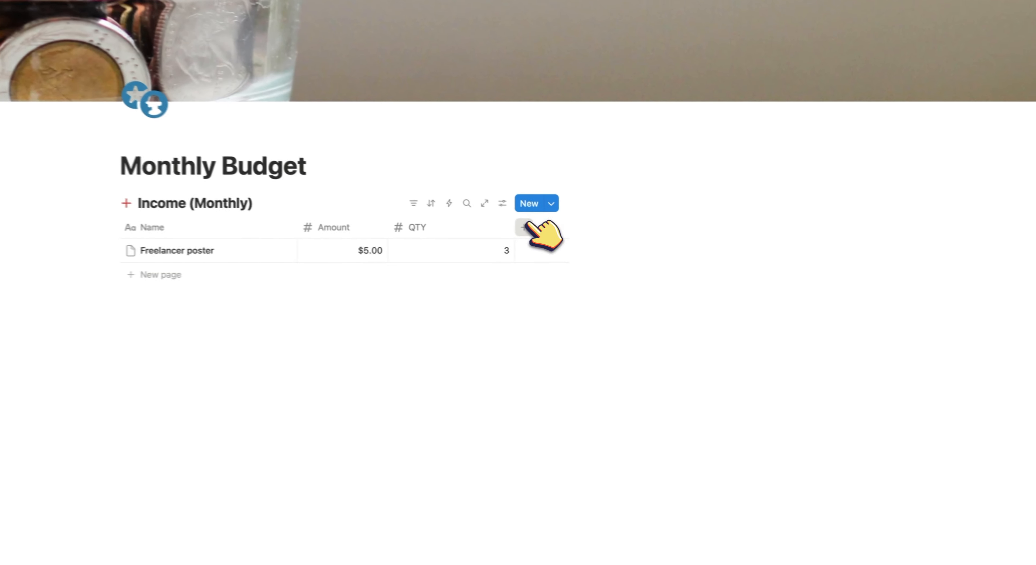
left_click(650, 246)
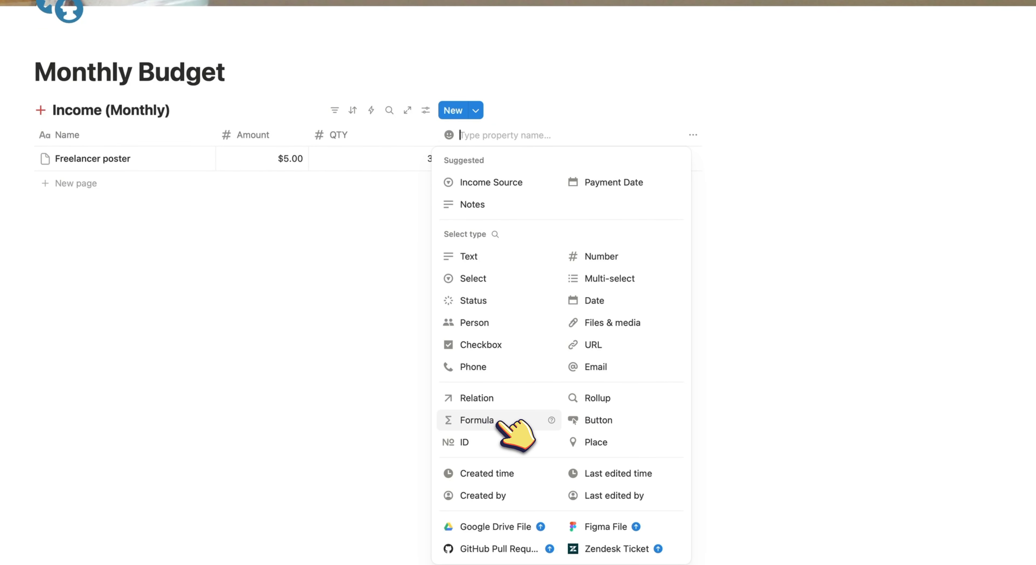
left_click(499, 422)
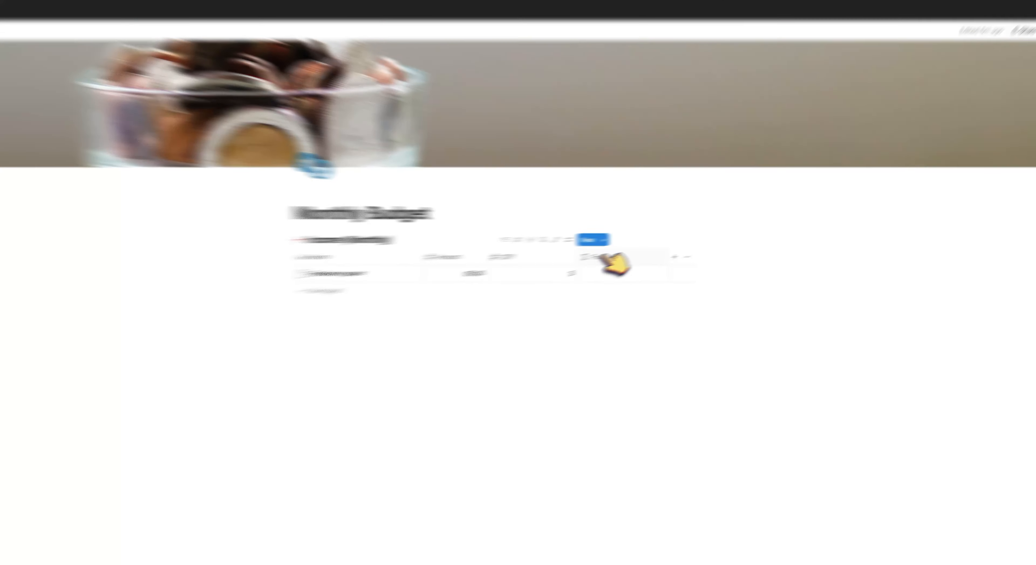
left_click(663, 246)
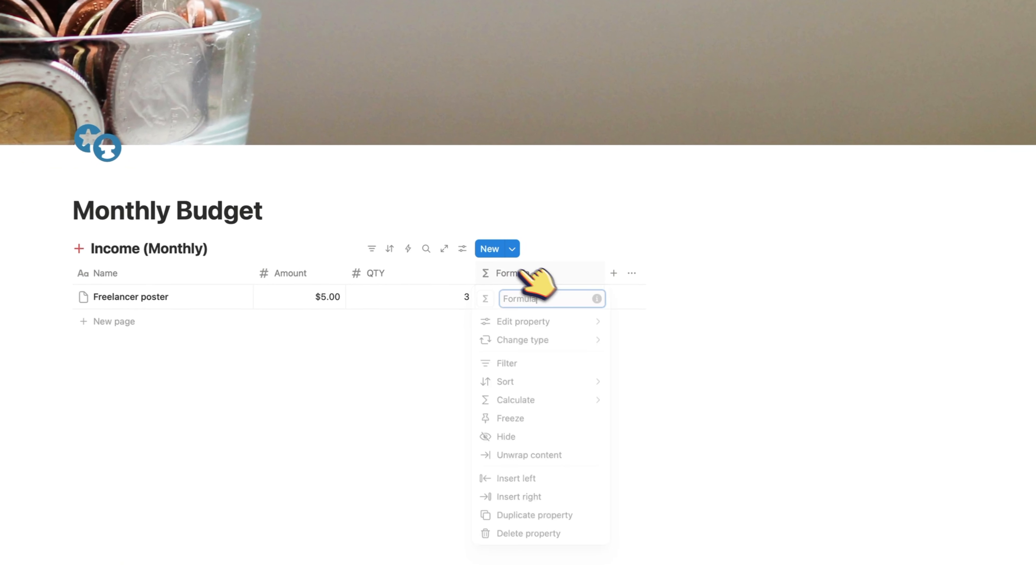
key("BackSpace")
key("BackSpace")
key("BackSpace")
key("BackSpace")
key("BackSpace")
key("BackSpace")
key("BackSpace")
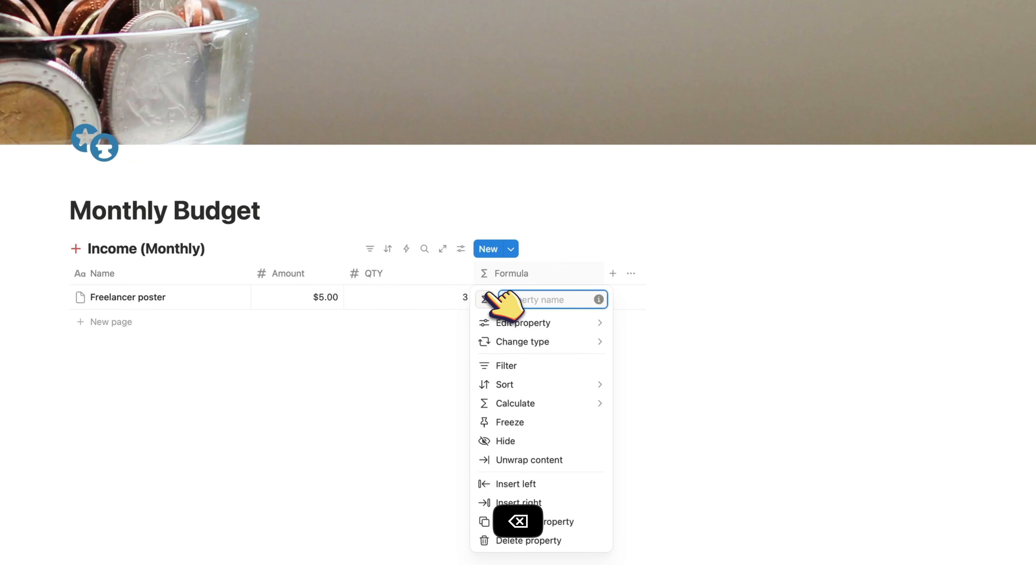
type("Total income")
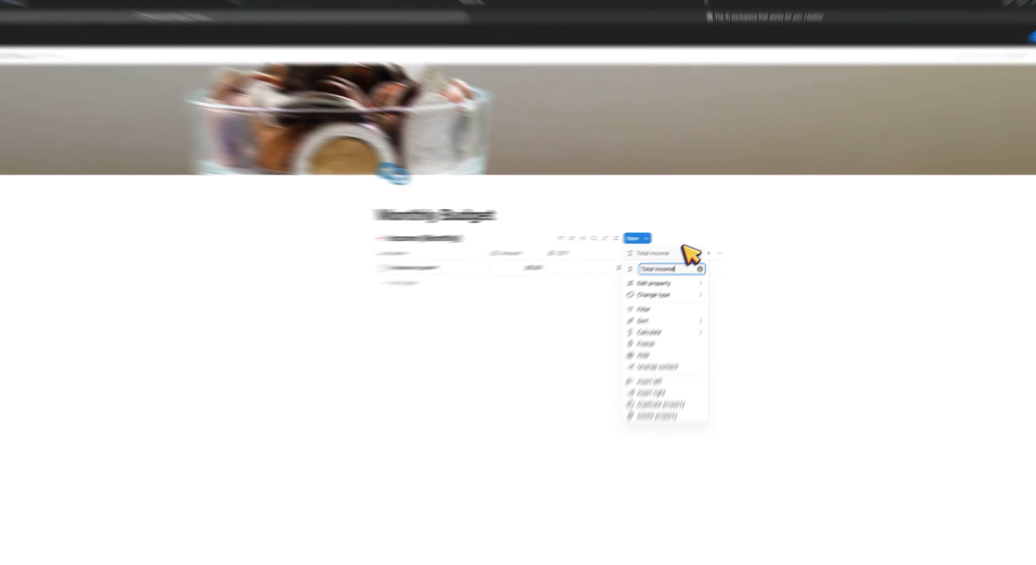
left_click(695, 238)
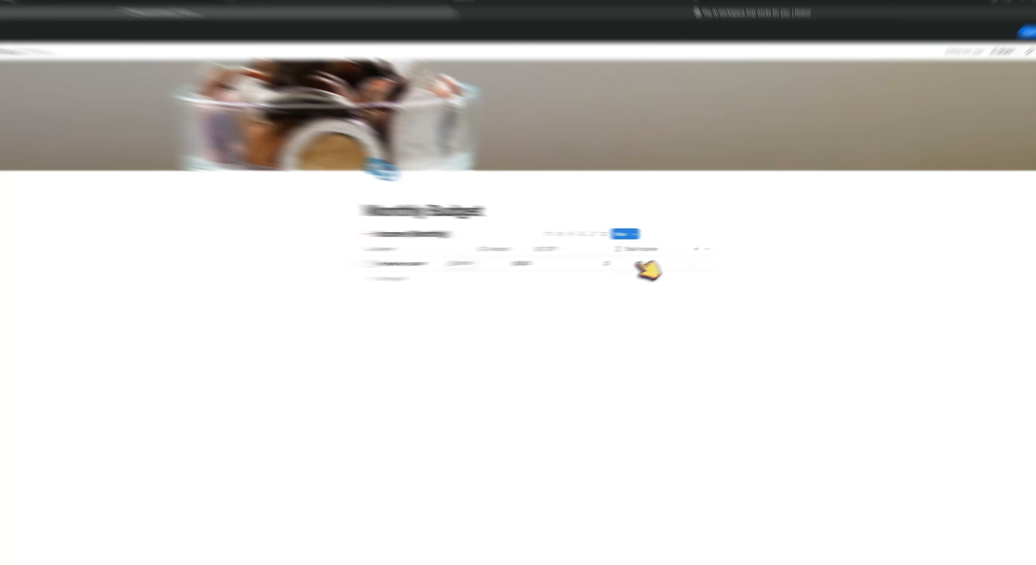
Set the Total Income formula to the Amount property multiplied by the QTY property.
left_click(648, 260)
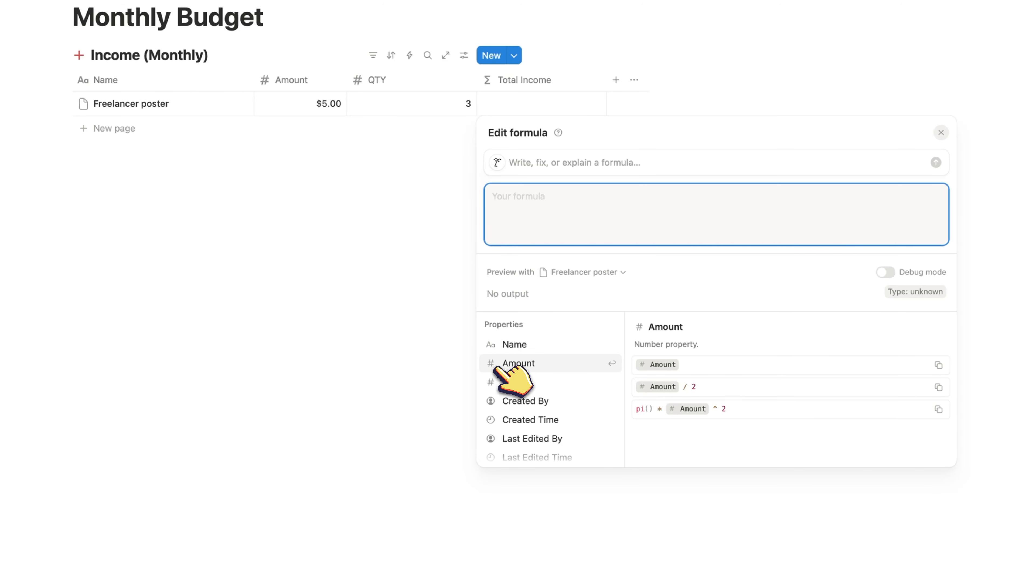
left_click(515, 364)
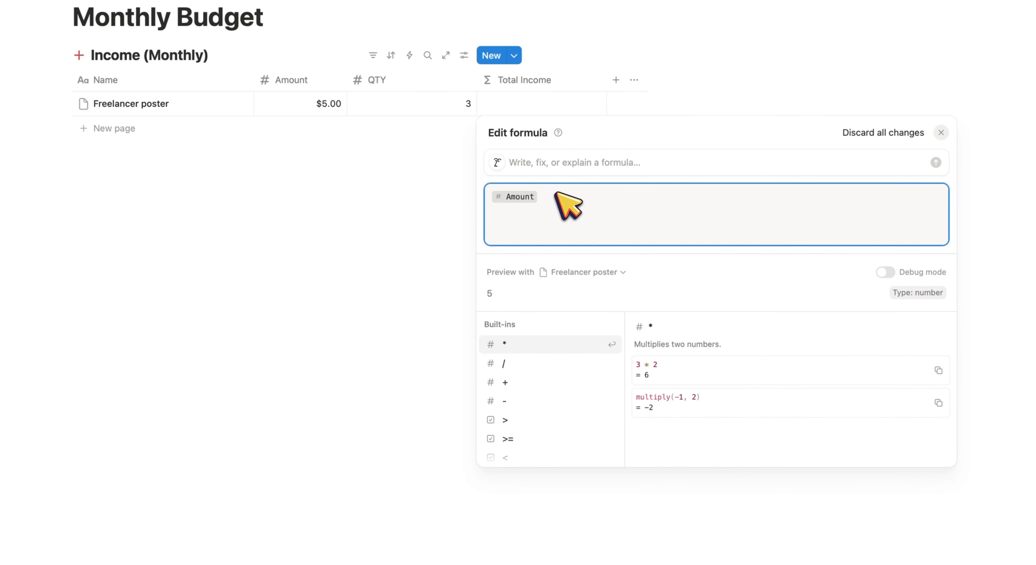
type("*")
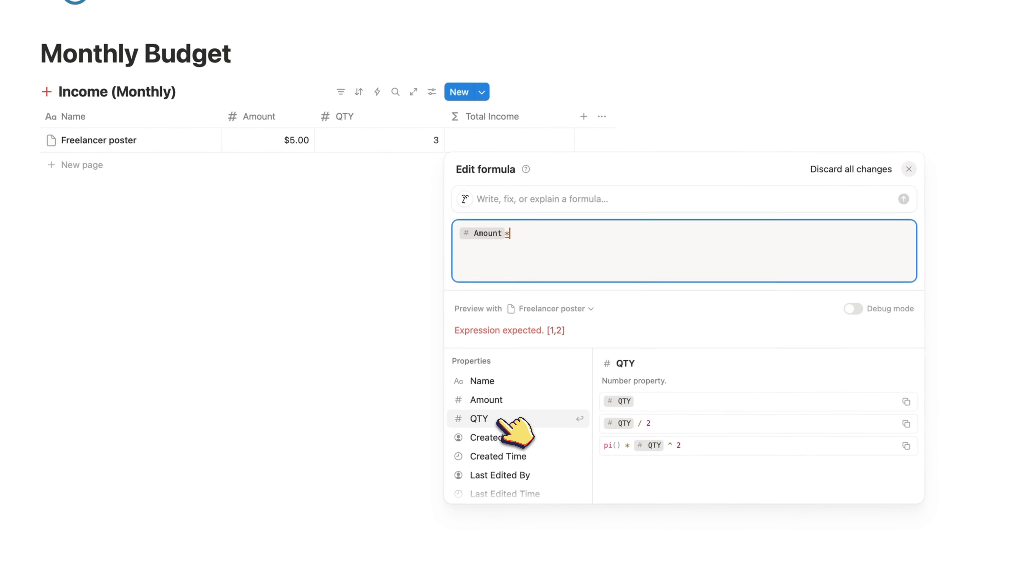
left_click(543, 382)
left_click(404, 250)
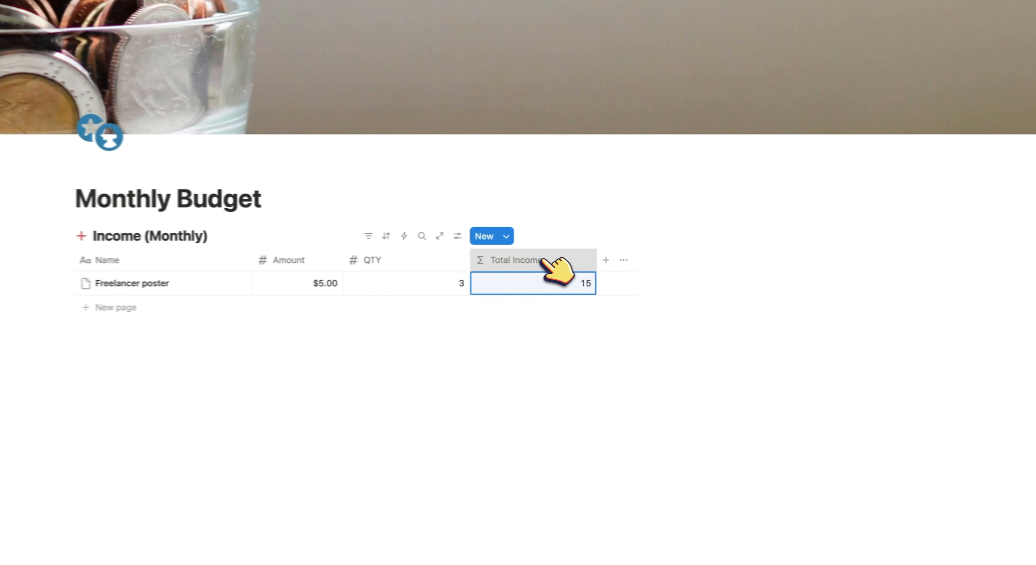
Set the Total Income number format to US Dollar (USD) and narrow the QTY column.
left_click(686, 247)
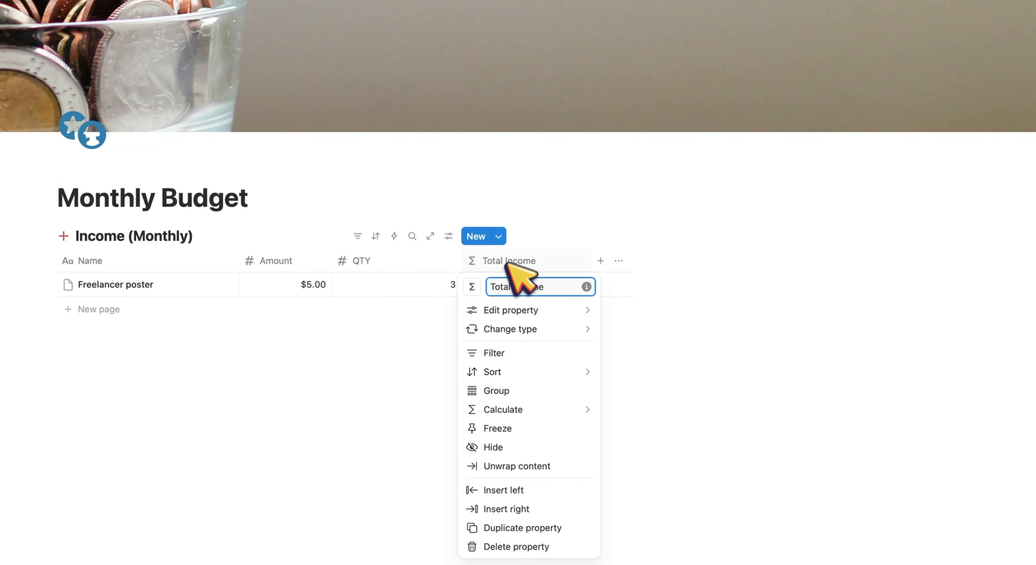
mouse_move(504, 309)
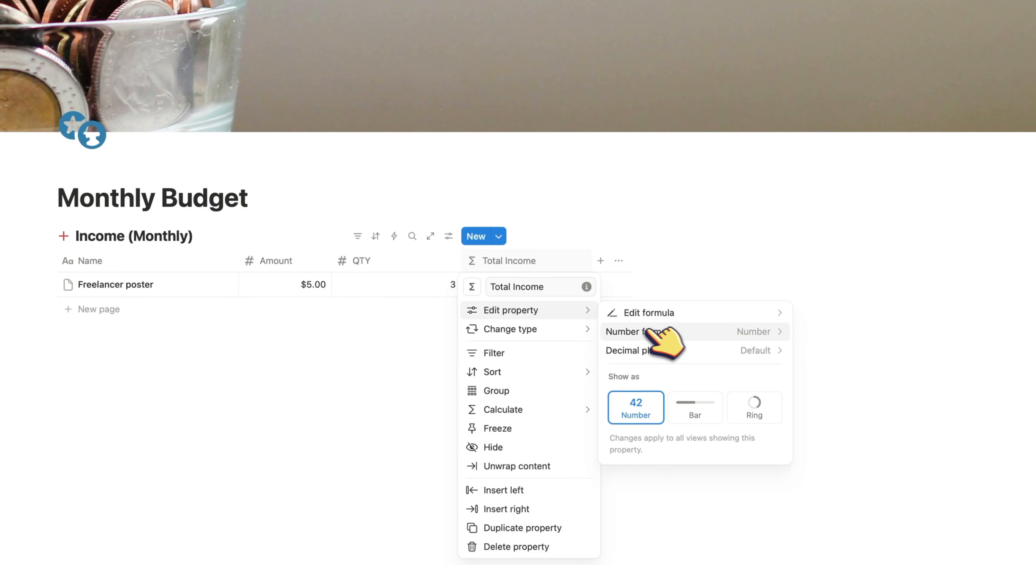
left_click(735, 332)
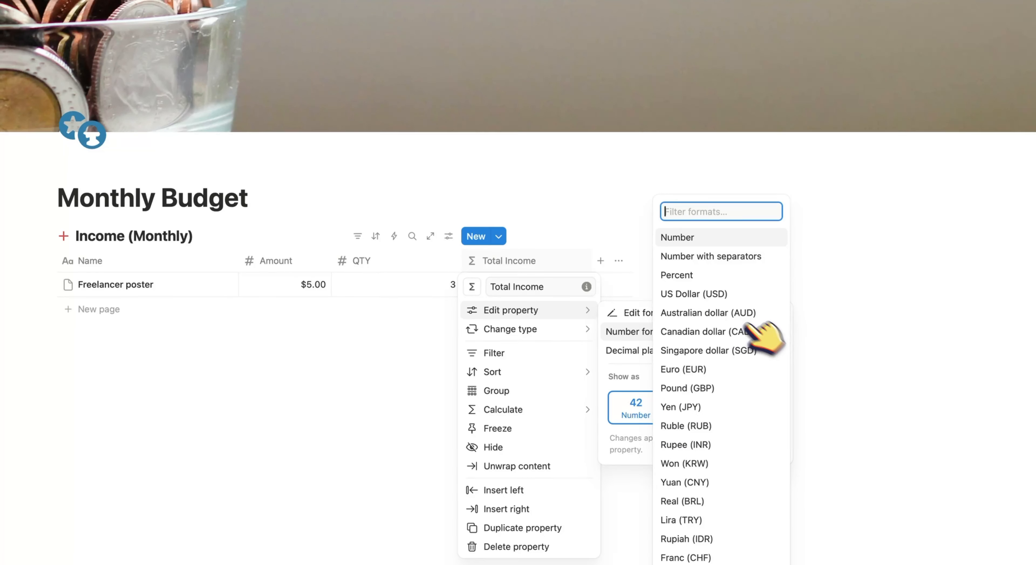
left_click(690, 292)
left_click(558, 243)
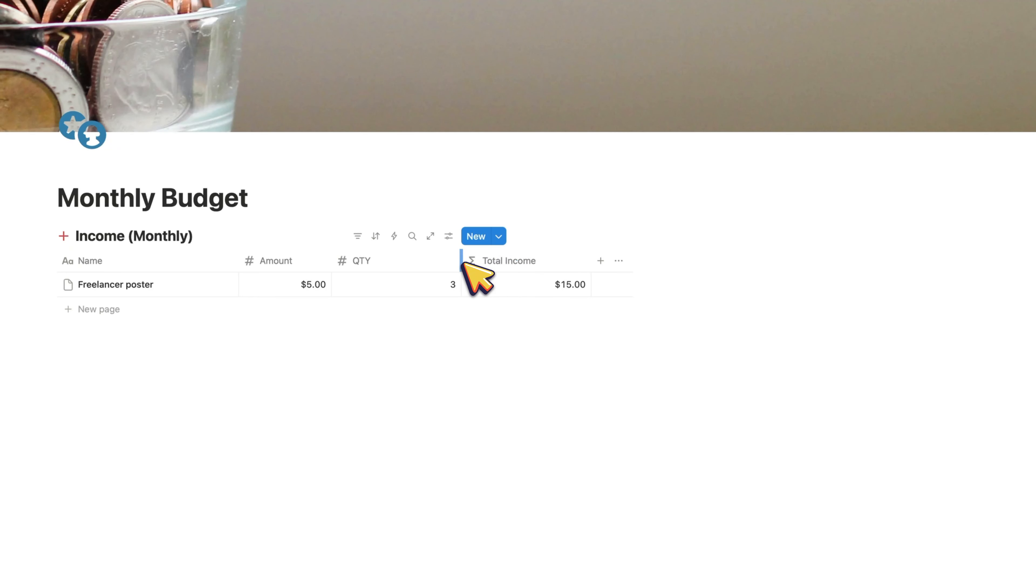
left_click_drag(463, 264, 398, 262)
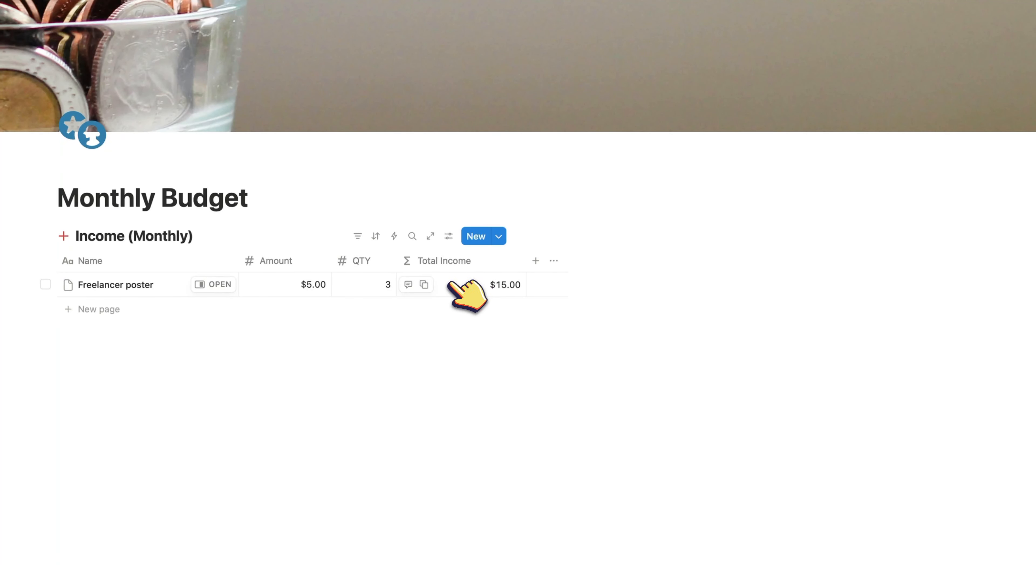
Add a second income row named "Logo & Branding" with an Amount of 300 and a QTY of 1.
left_click(117, 309)
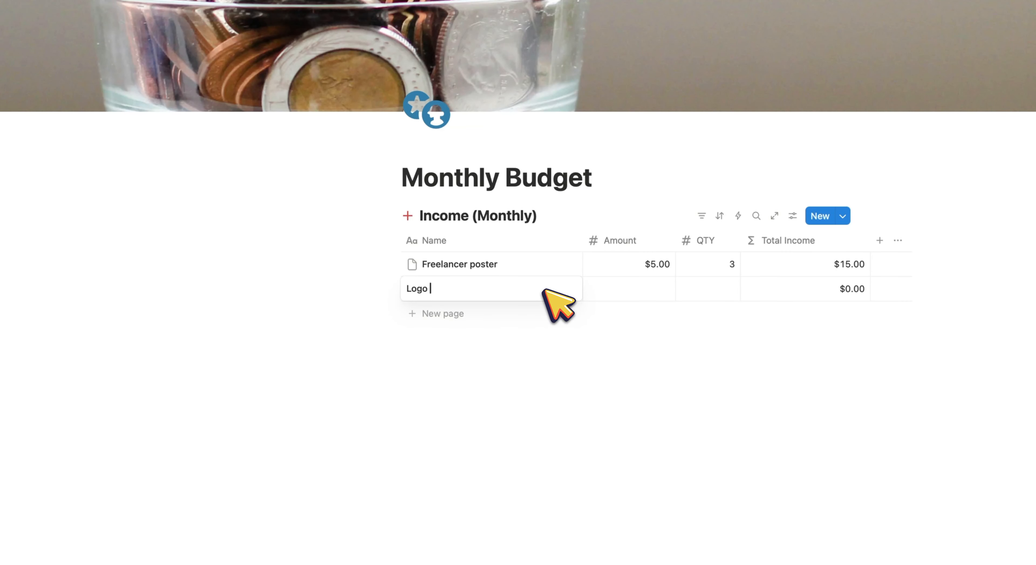
type("Logo F")
key("BackSpace")
type("& Branding")
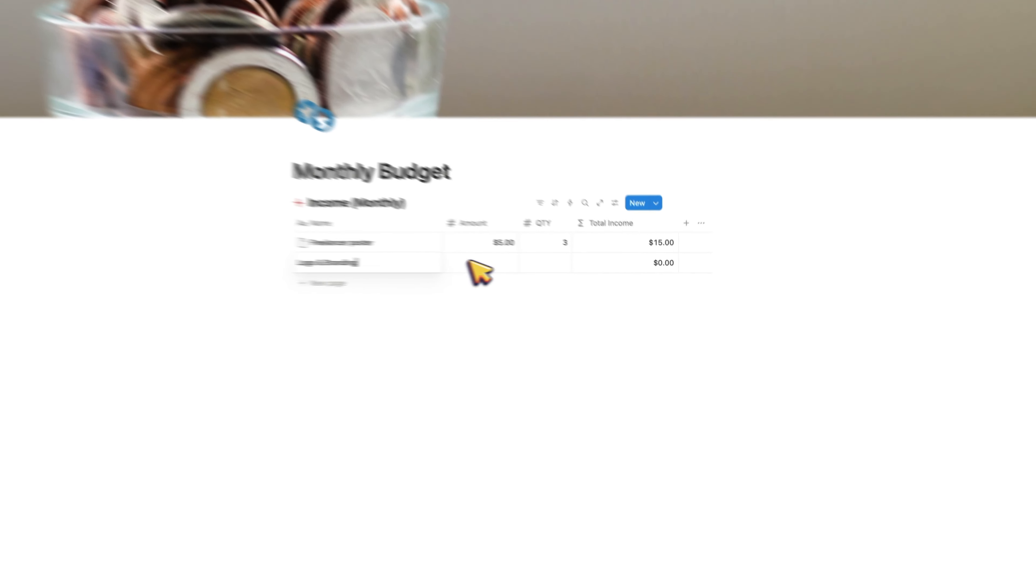
left_click(555, 269)
key("BackSpace")
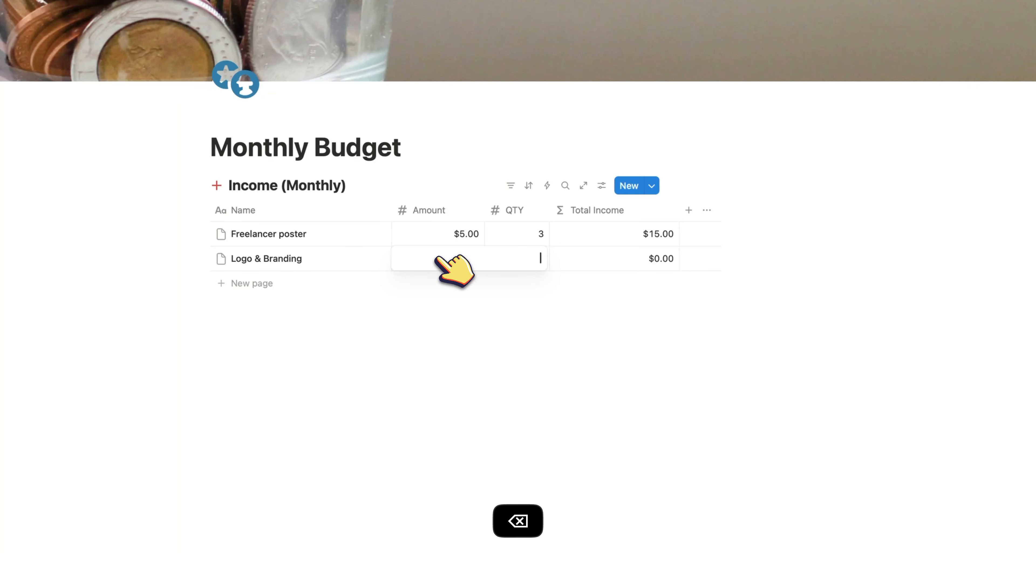
type("300")
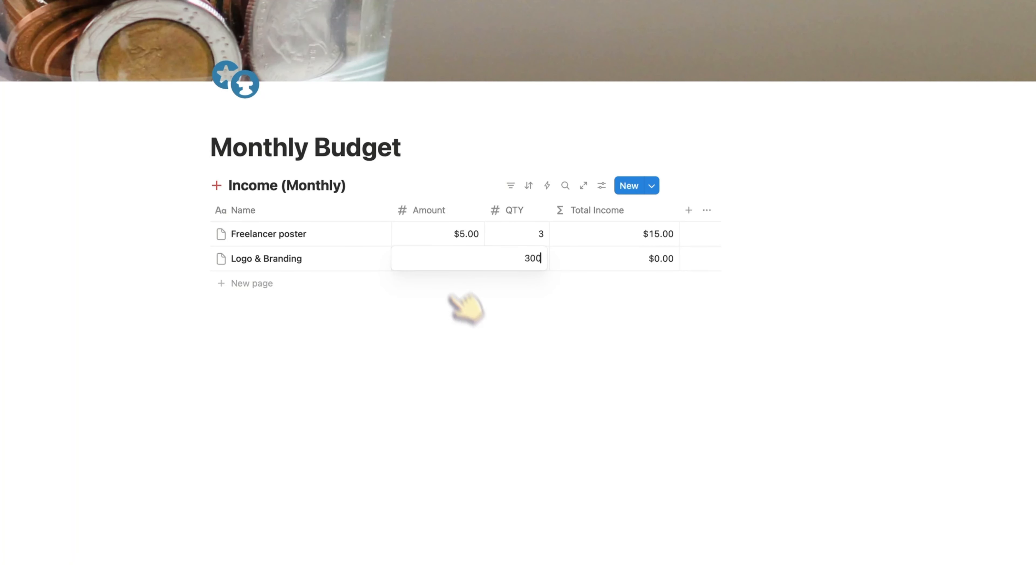
key("Return")
left_click(535, 257)
type("1")
key("Return")
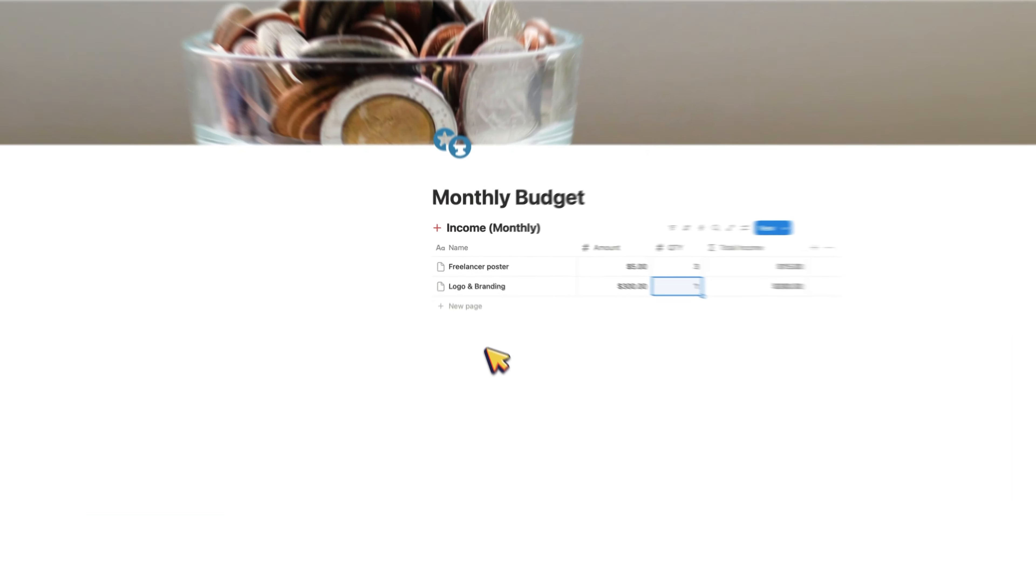
left_click(472, 303)
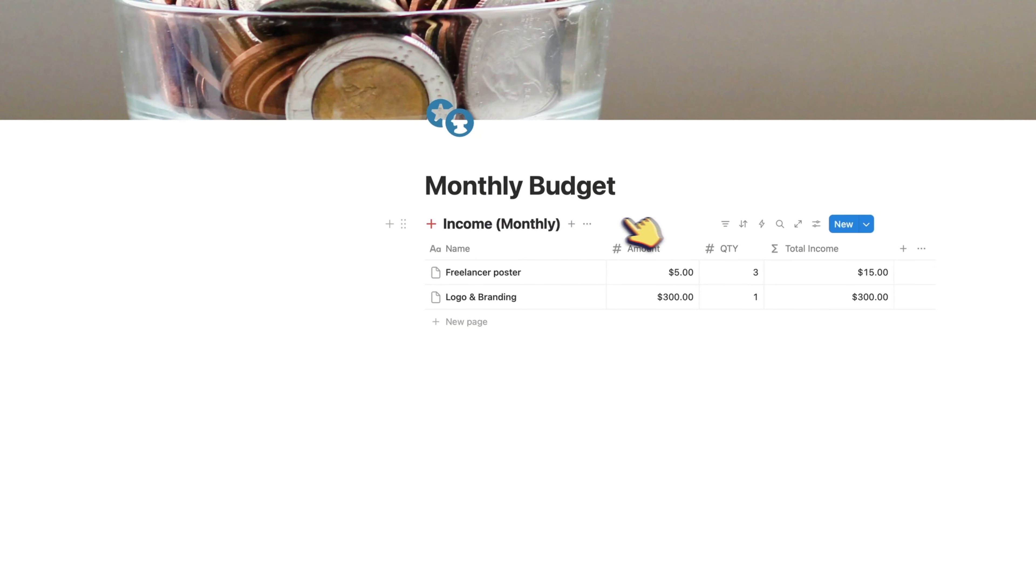
left_click(587, 222)
left_click(555, 340)
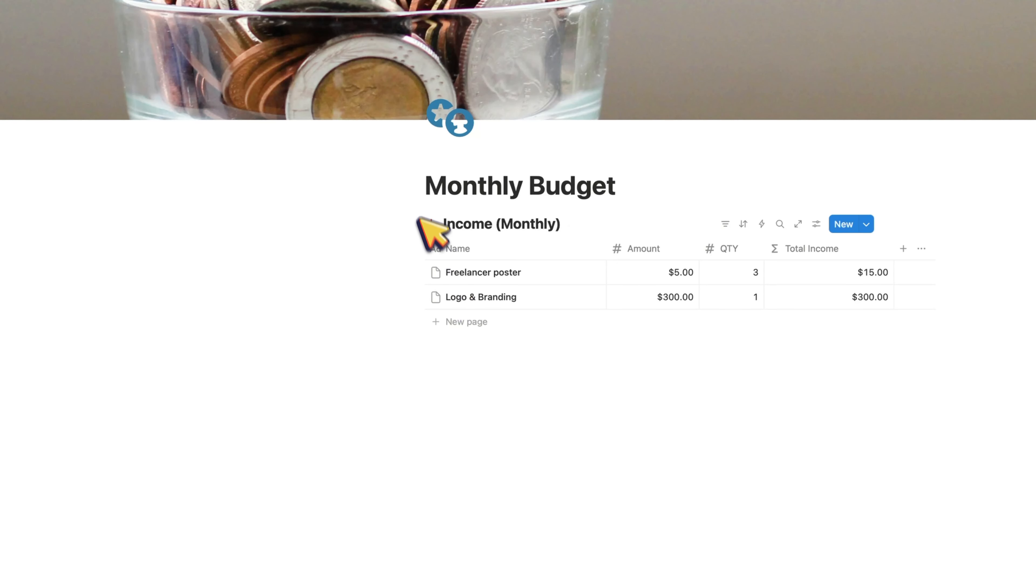
Insert a new table view database below the income table and title it "Expend (Monthly)".
left_click(487, 372)
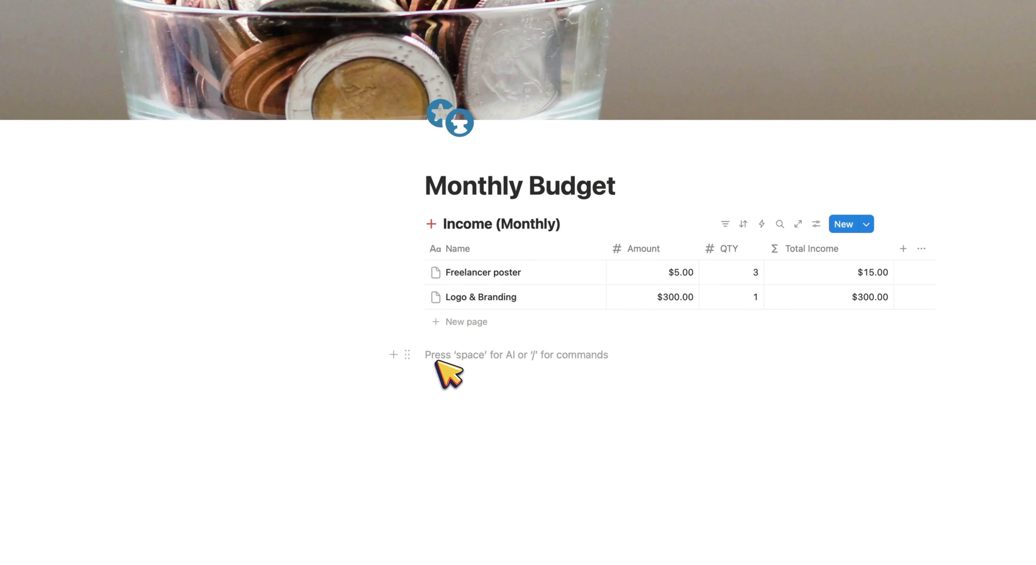
type("/")
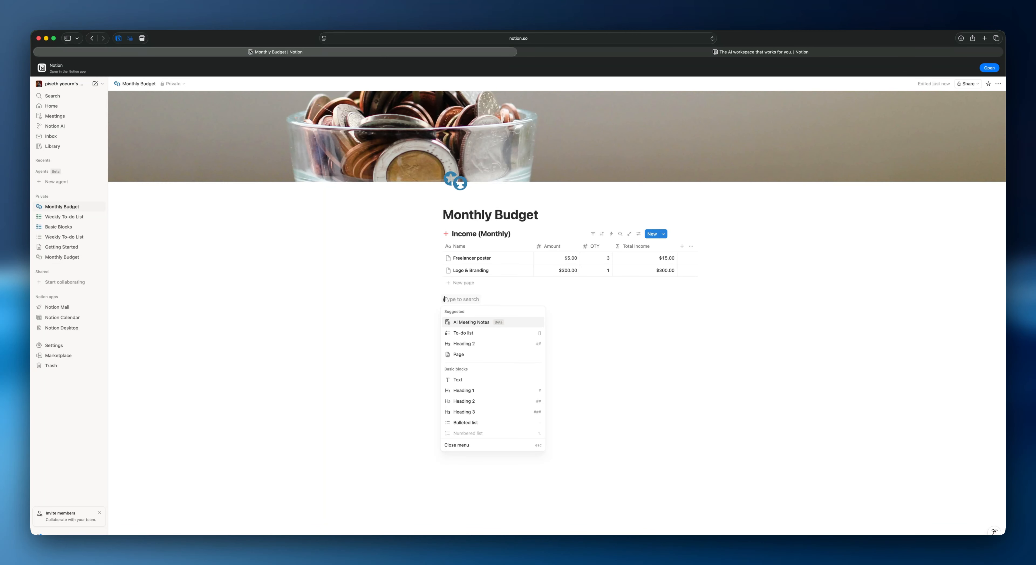
type("tab")
key("BackSpace")
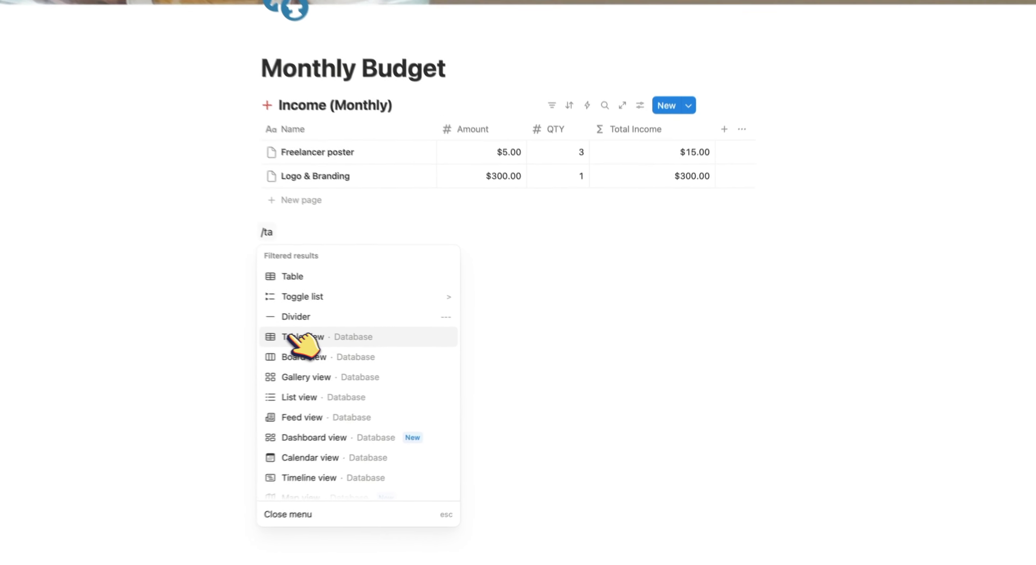
left_click(478, 354)
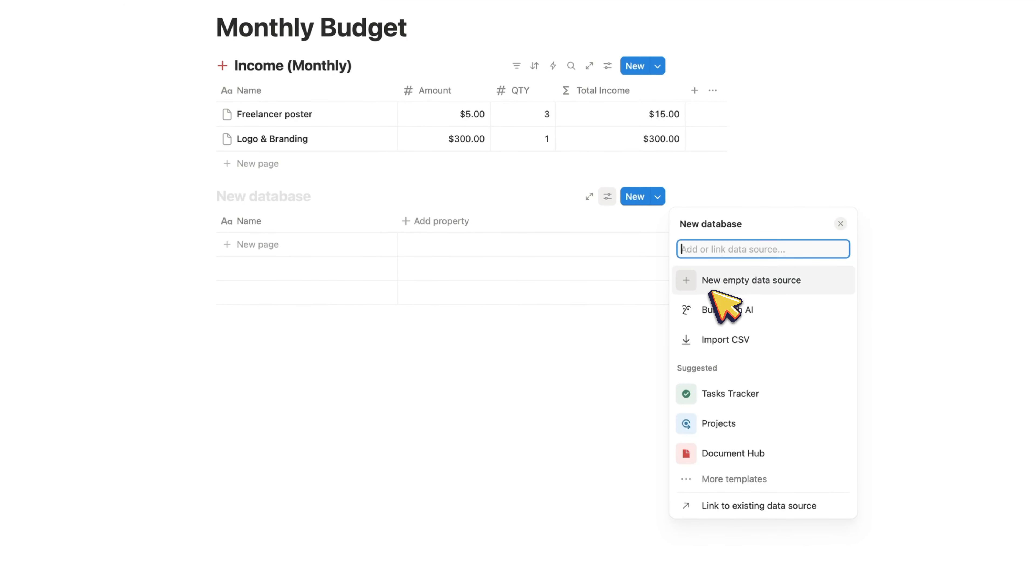
left_click(497, 351)
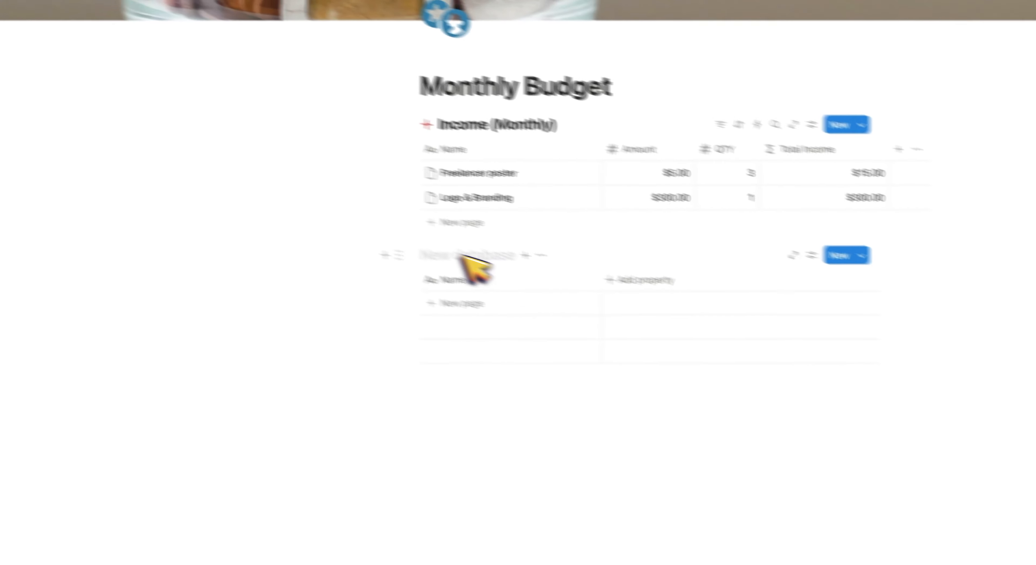
left_click(261, 197)
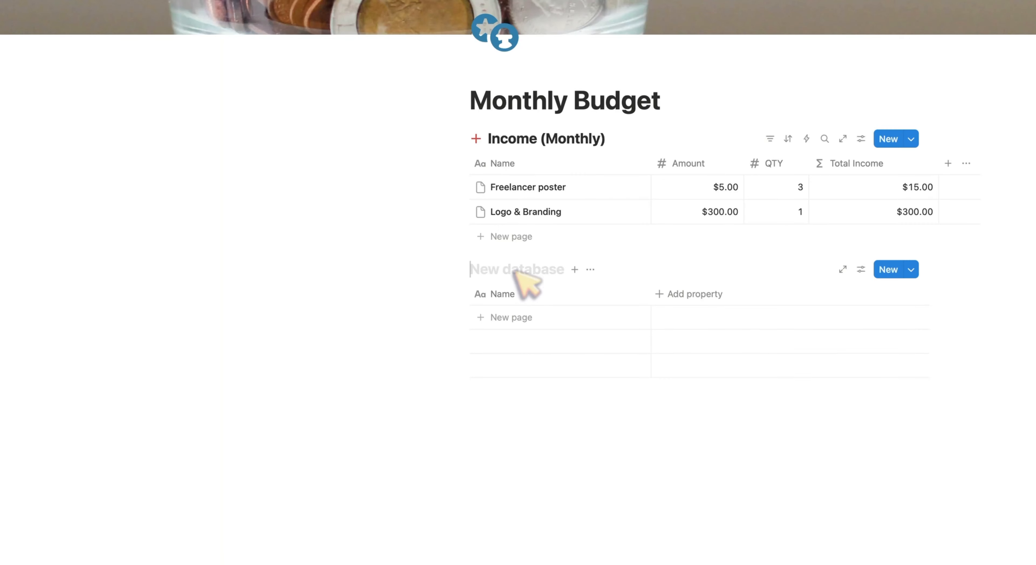
type("Expend (Monthly")
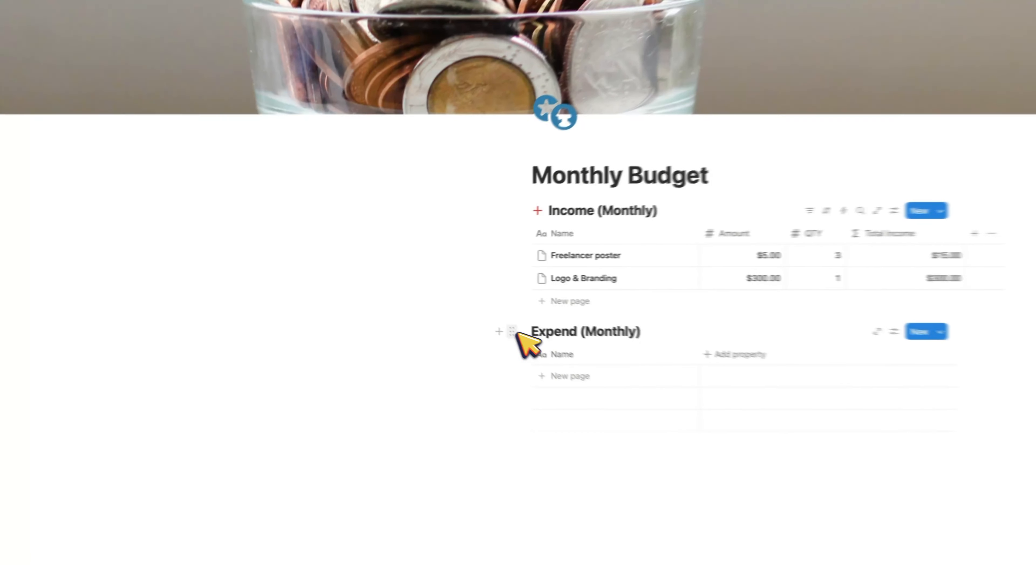
left_click(433, 299)
mouse_move(391, 277)
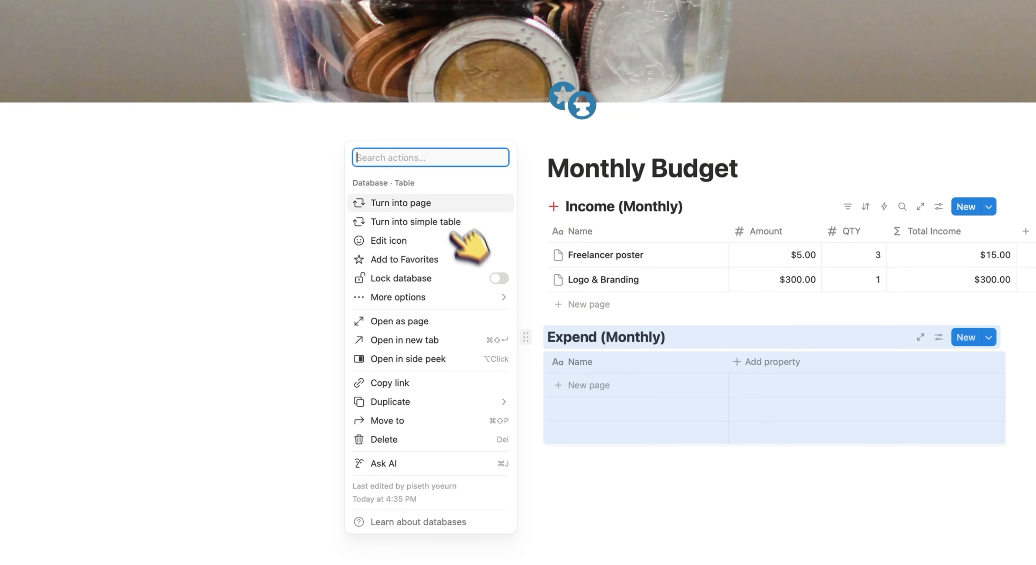
left_click(444, 258)
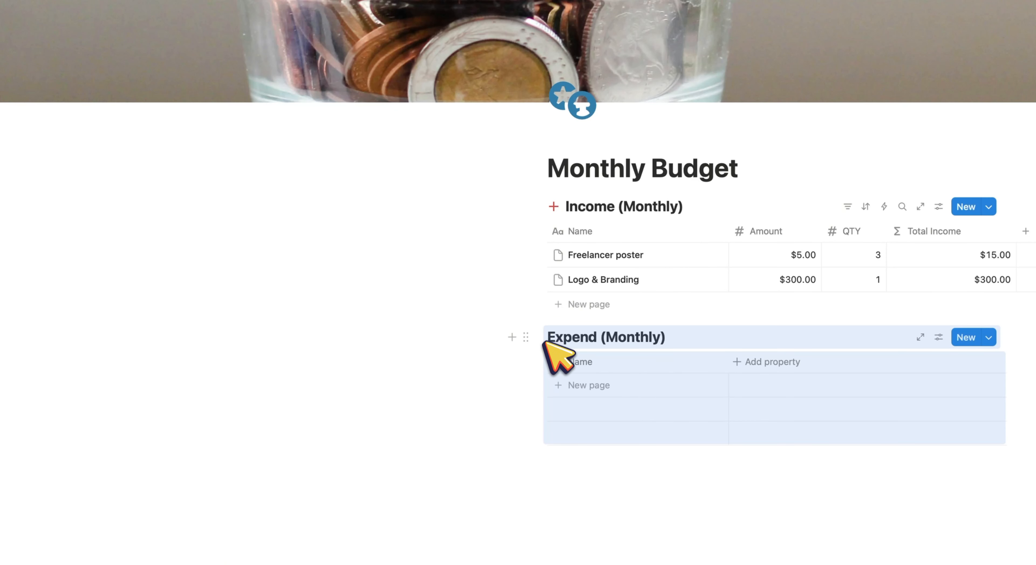
key("super+z")
Open the icon choices for the Expend (Monthly) database, search the icons for "exp" and clear the search.
left_click(525, 337)
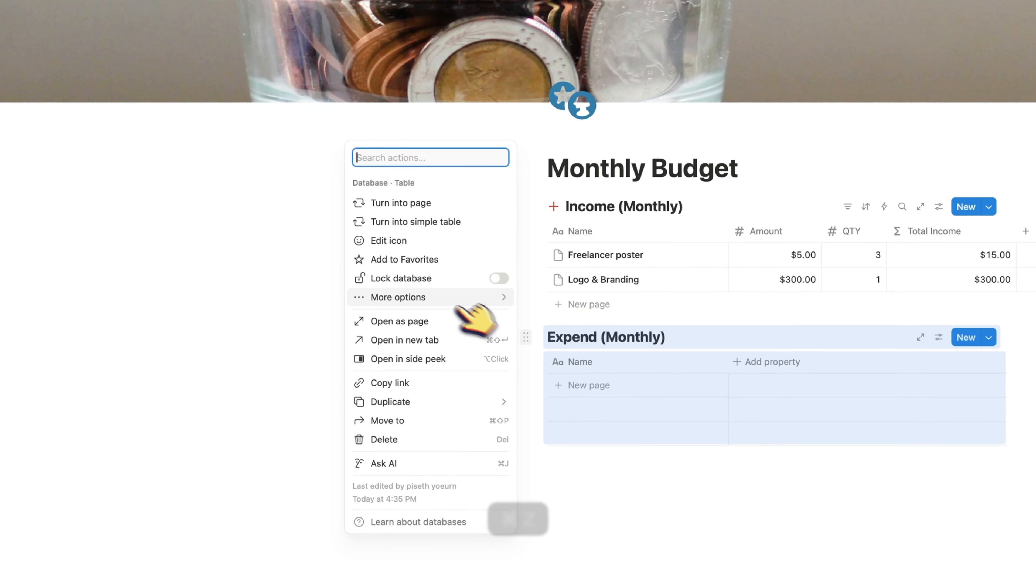
left_click(412, 240)
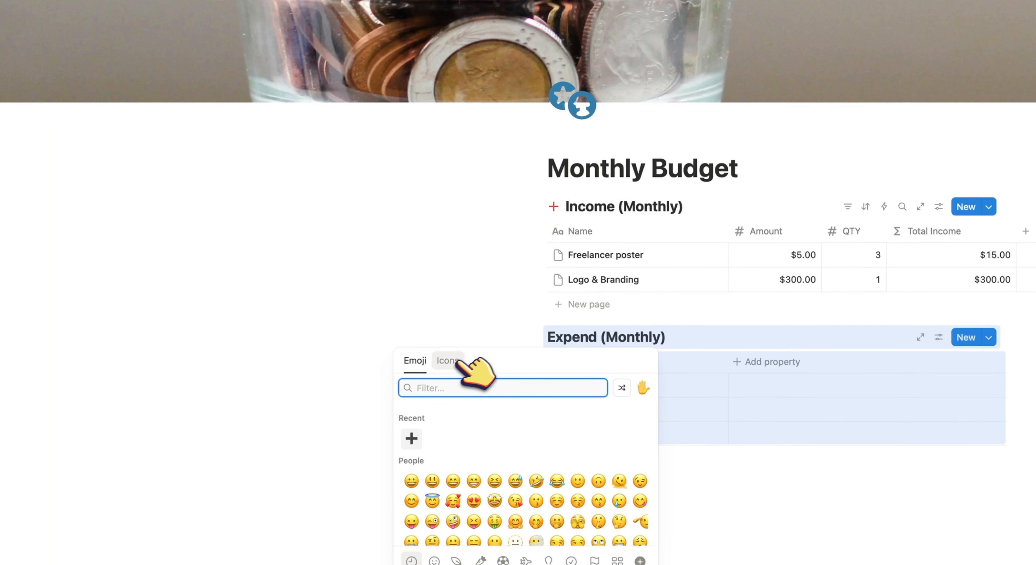
left_click(448, 360)
type("exp")
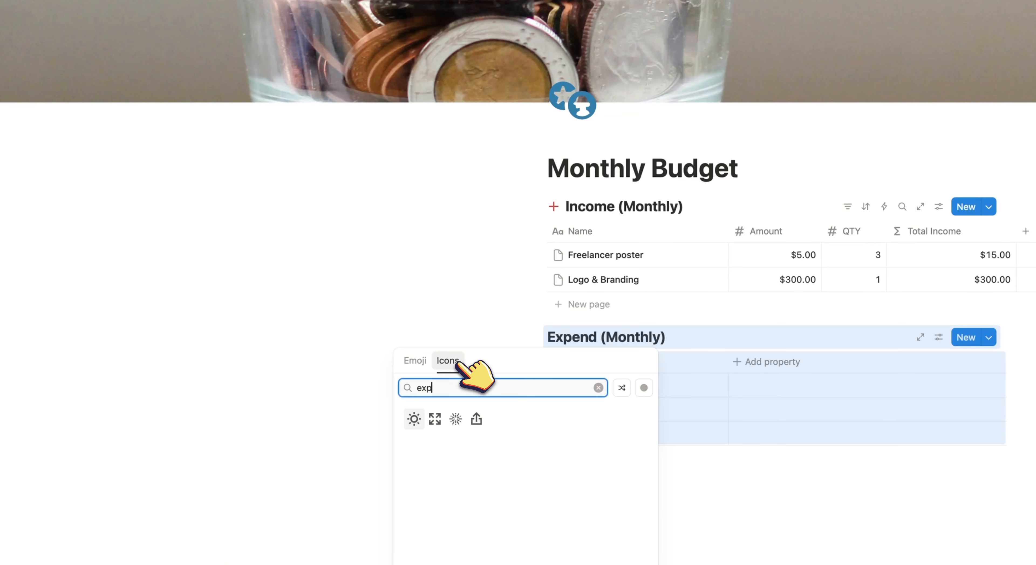
key("BackSpace")
key("BackSpace")
key("BackSpace")
key("BackSpace")
key("BackSpace")
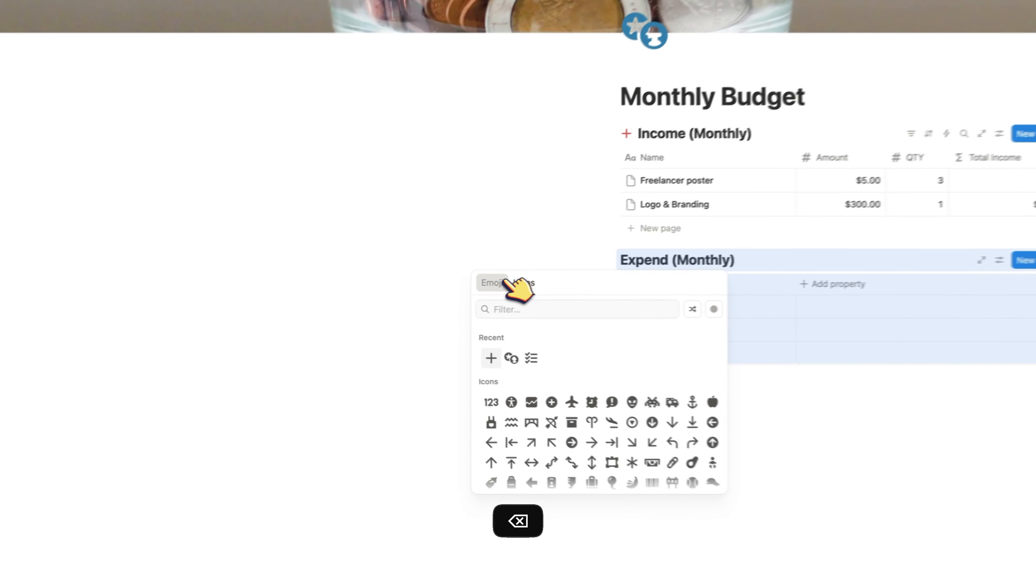
Search the emoji and the icons for "expan" to find a fitting expense symbol for the Expend (Monthly) database.
left_click(382, 311)
type("expen")
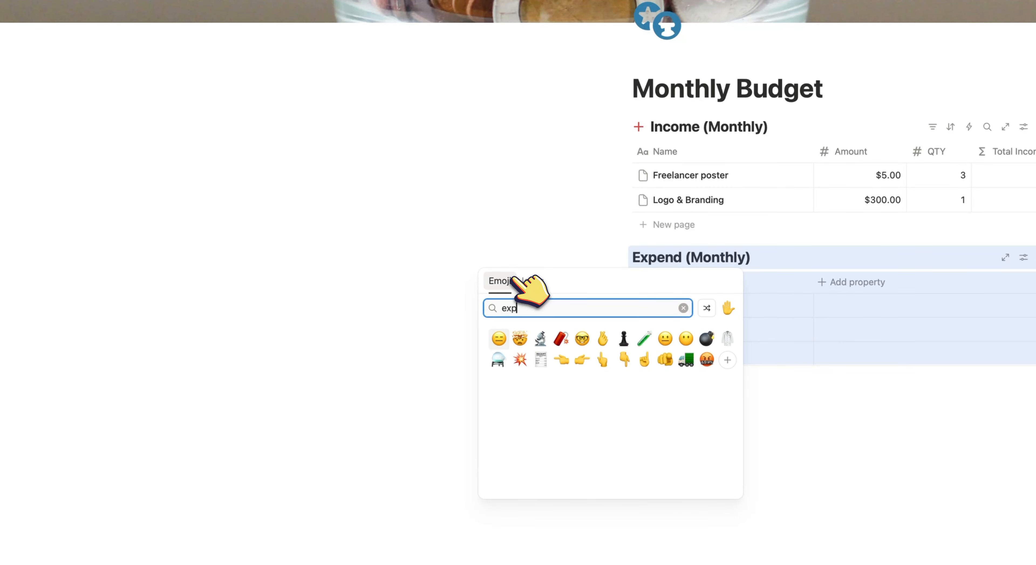
key("BackSpace")
key("BackSpace")
key("BackSpace")
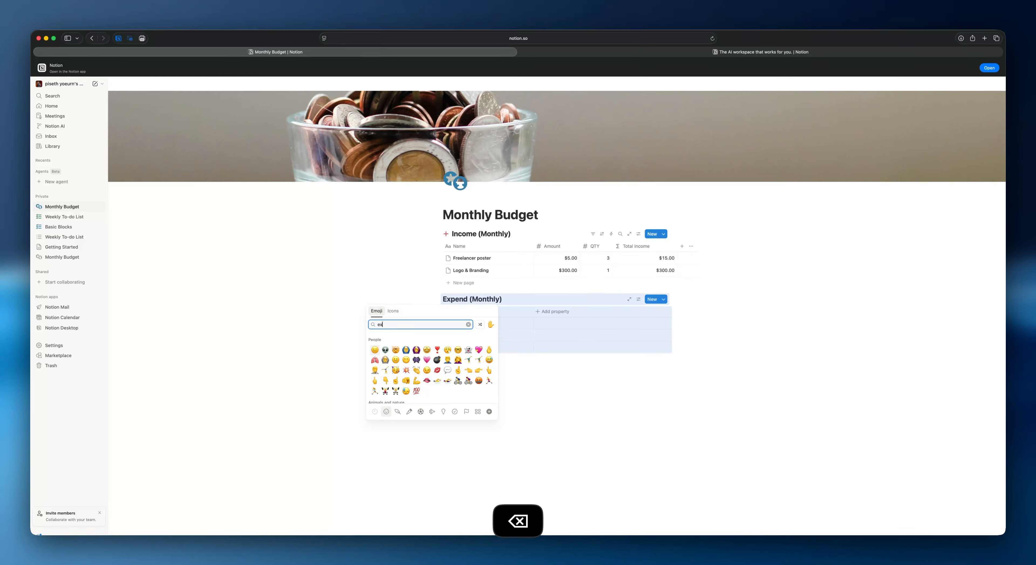
key("BackSpace")
key("BackSpace")
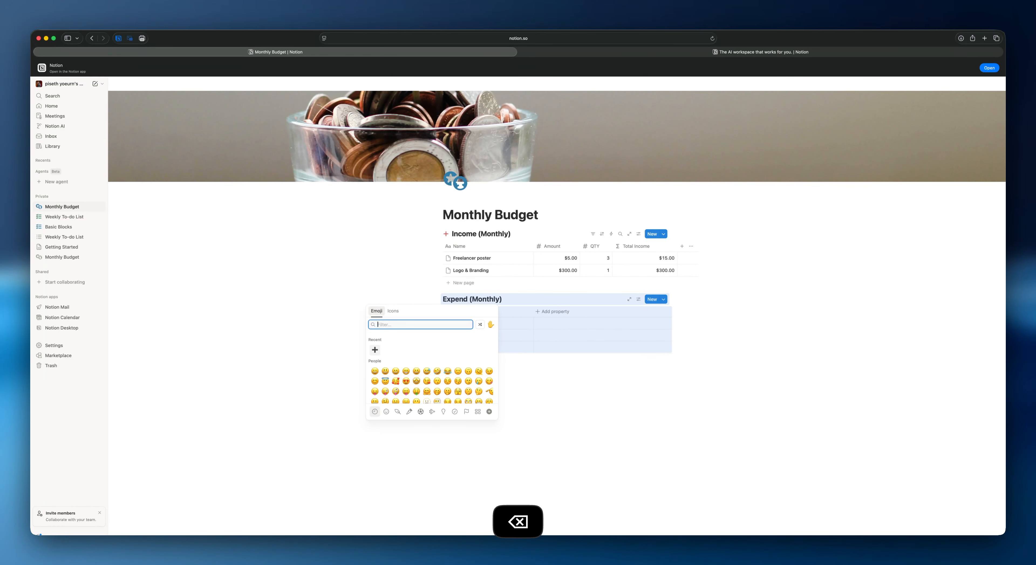
type("expa")
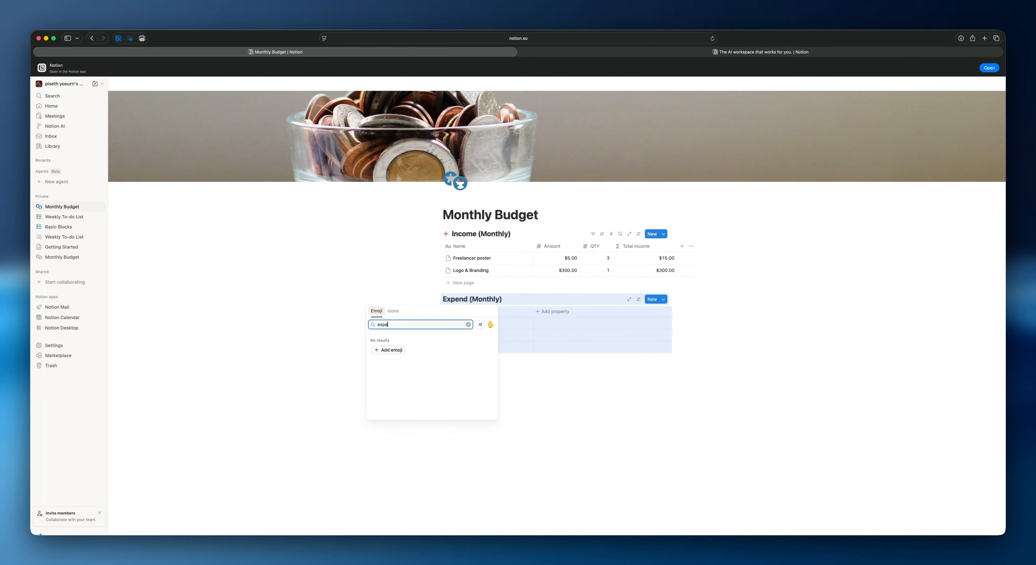
type("n")
left_click(393, 311)
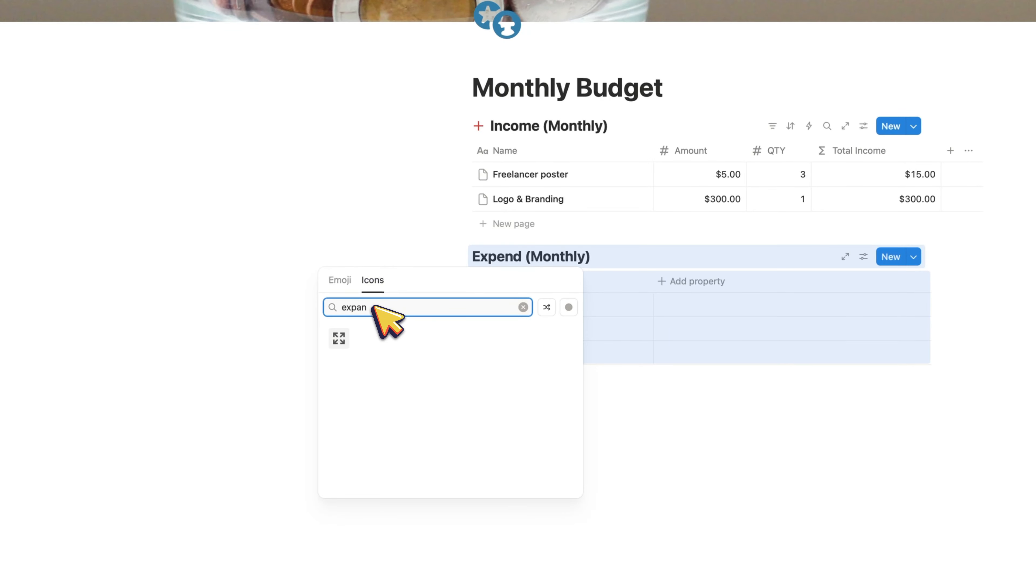
Search for "-" and set the minus sign emoji as the icon of the Expend (Monthly) database.
left_click_drag(399, 327, 375, 324)
key("BackSpace")
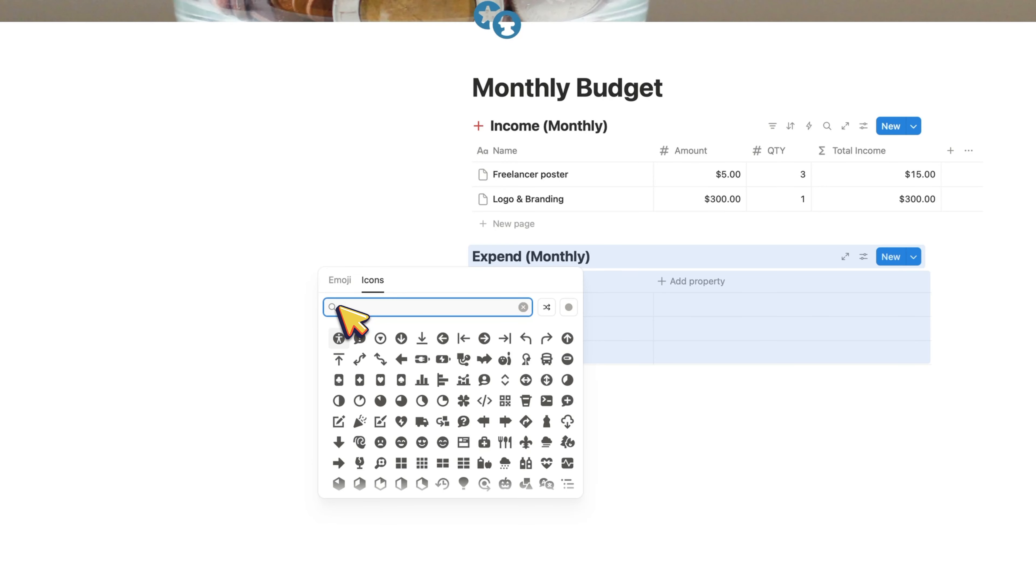
type("-")
scroll(464, 363, "down", 3)
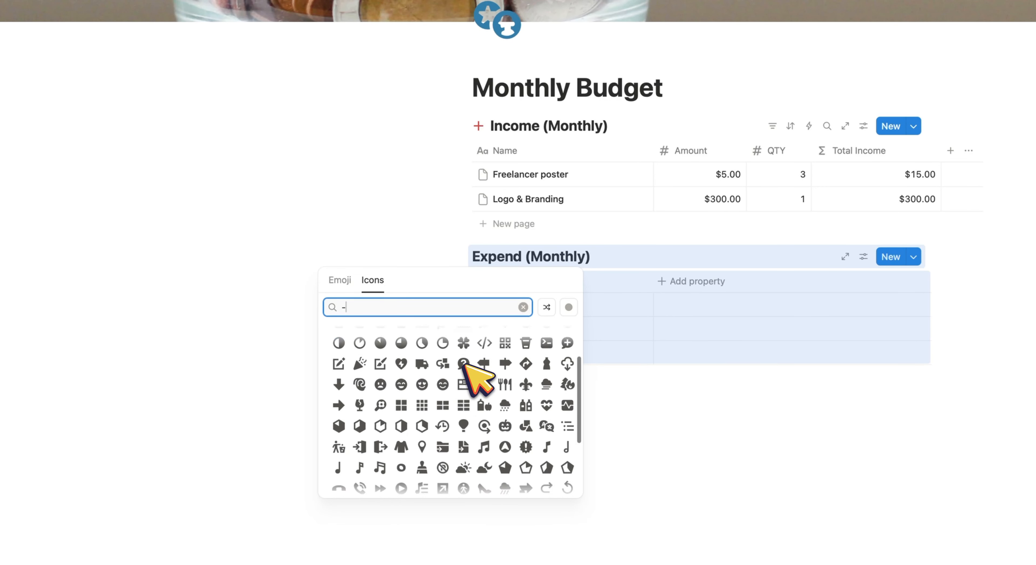
left_click(340, 279)
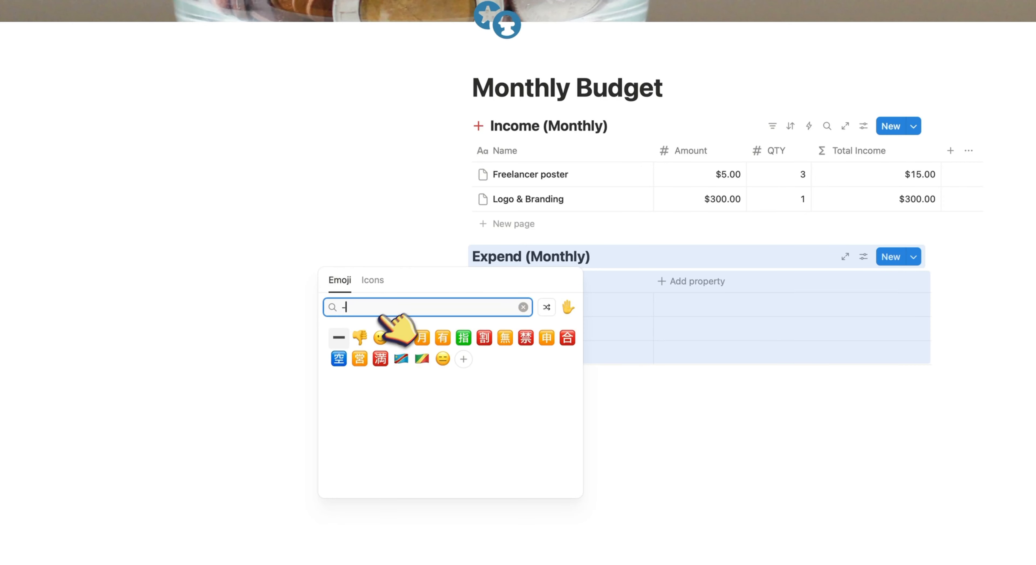
left_click(340, 338)
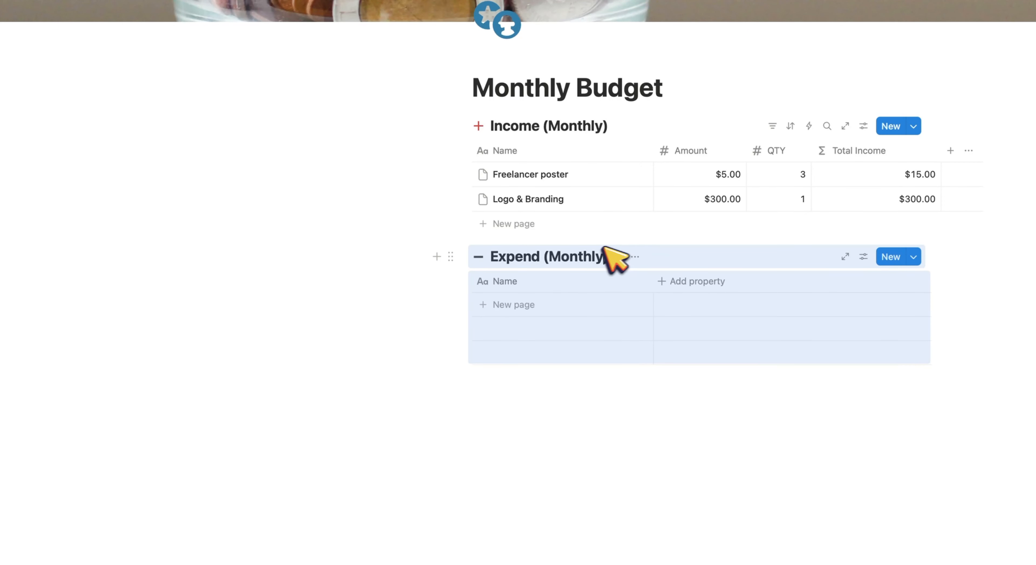
left_click(478, 256)
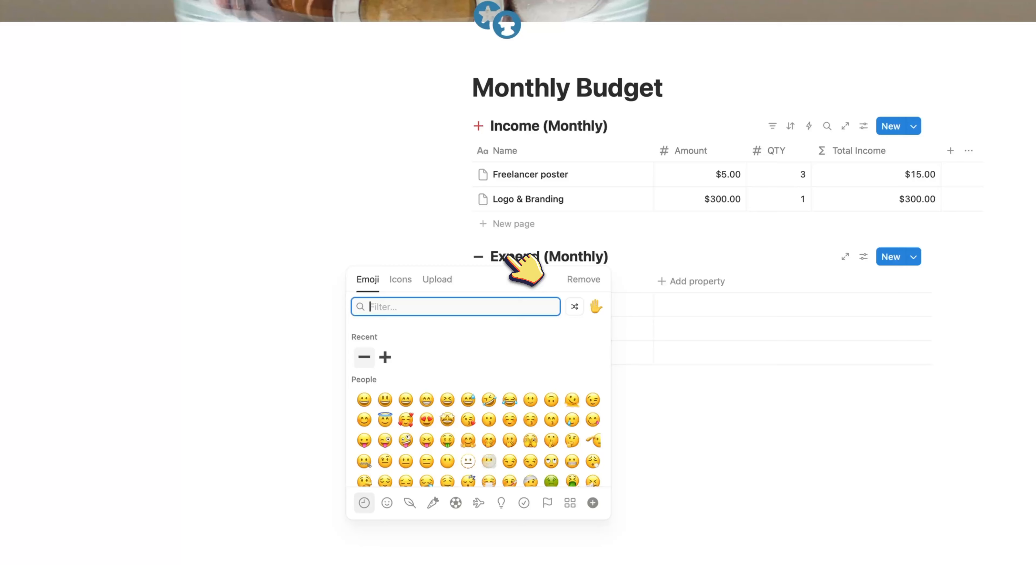
left_click(413, 241)
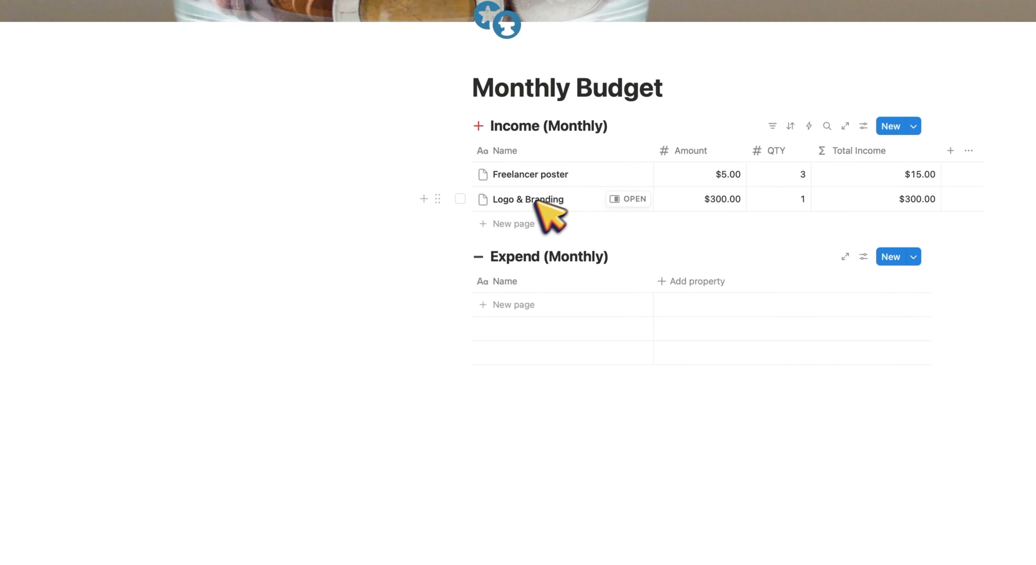
left_click(535, 282)
left_click(594, 277)
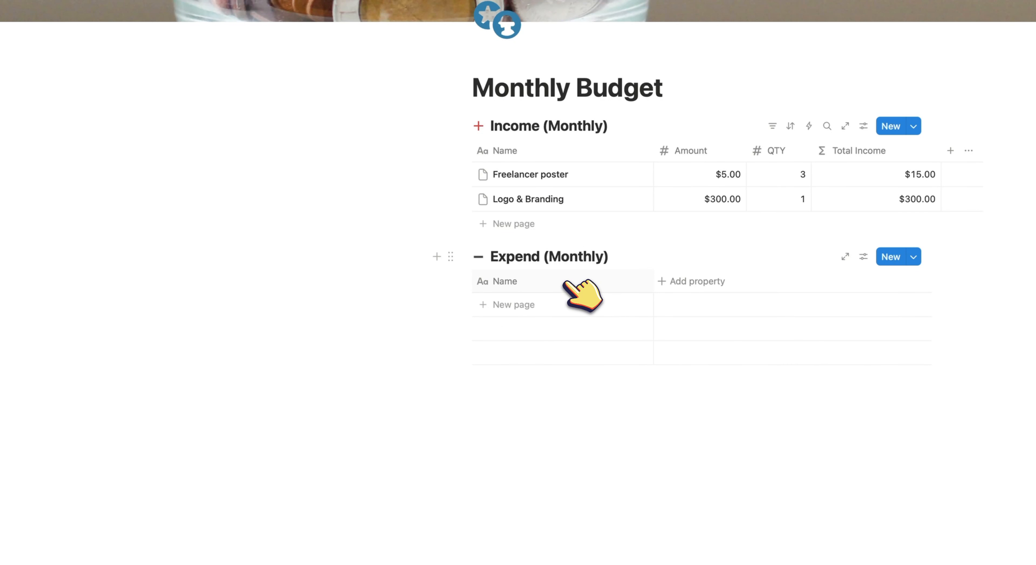
Check the template Monthly Budget page for reference and return to the new Monthly Budget page.
left_click(713, 281)
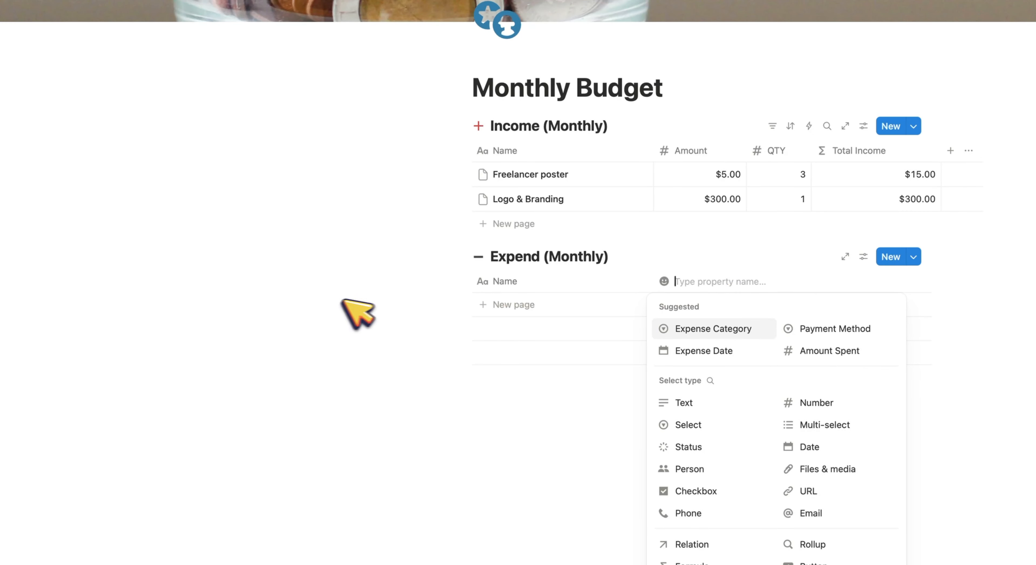
left_click(345, 312)
left_click(89, 246)
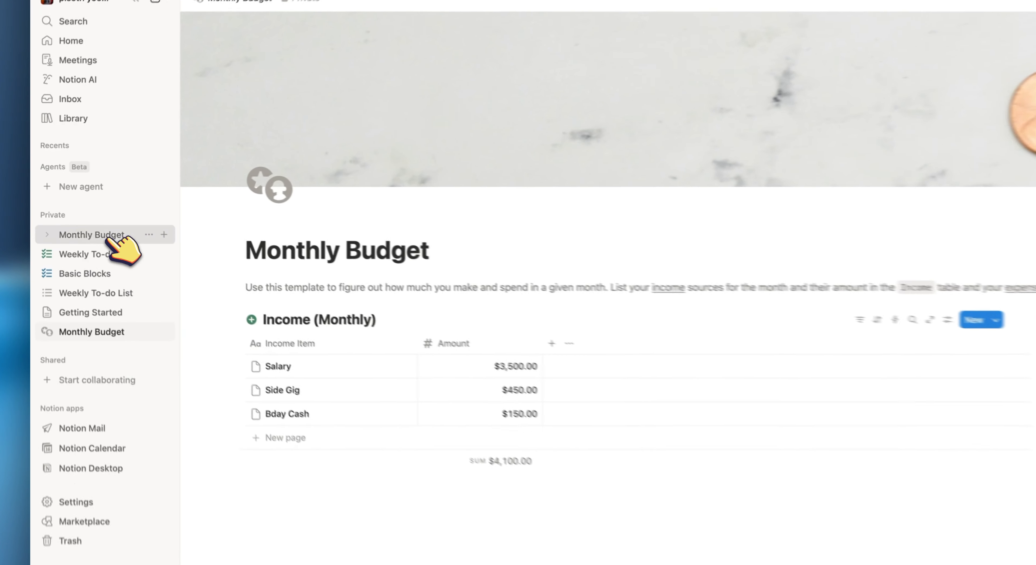
left_click(76, 207)
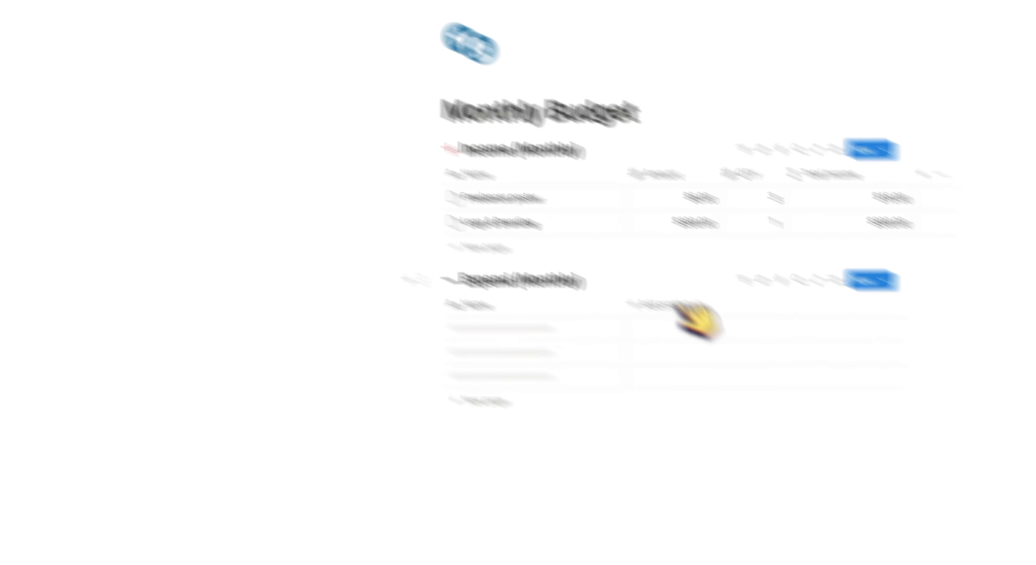
Add a Number property named "Amount item" to the Expend (Monthly) table.
left_click(458, 217)
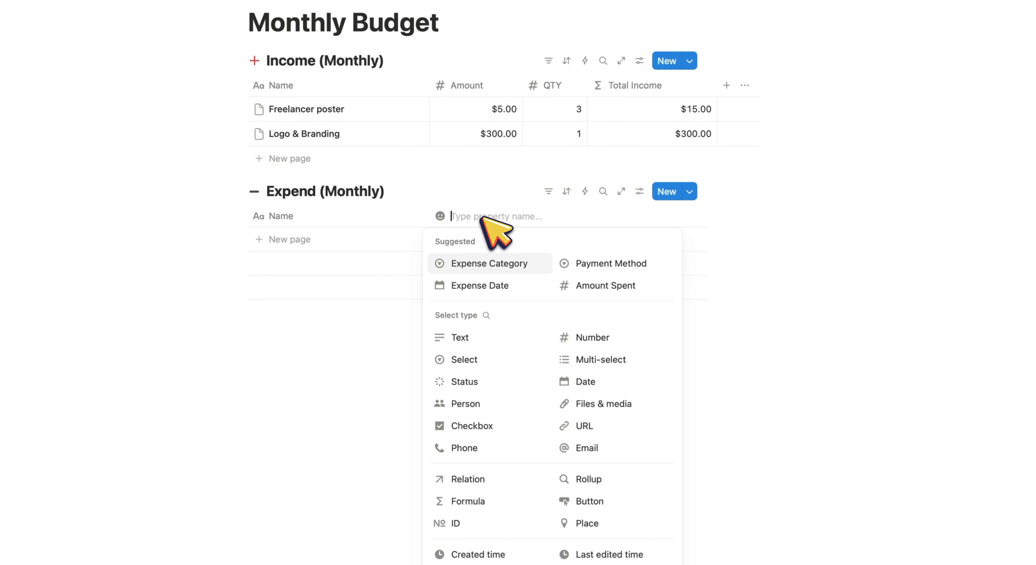
left_click(593, 344)
left_click(487, 216)
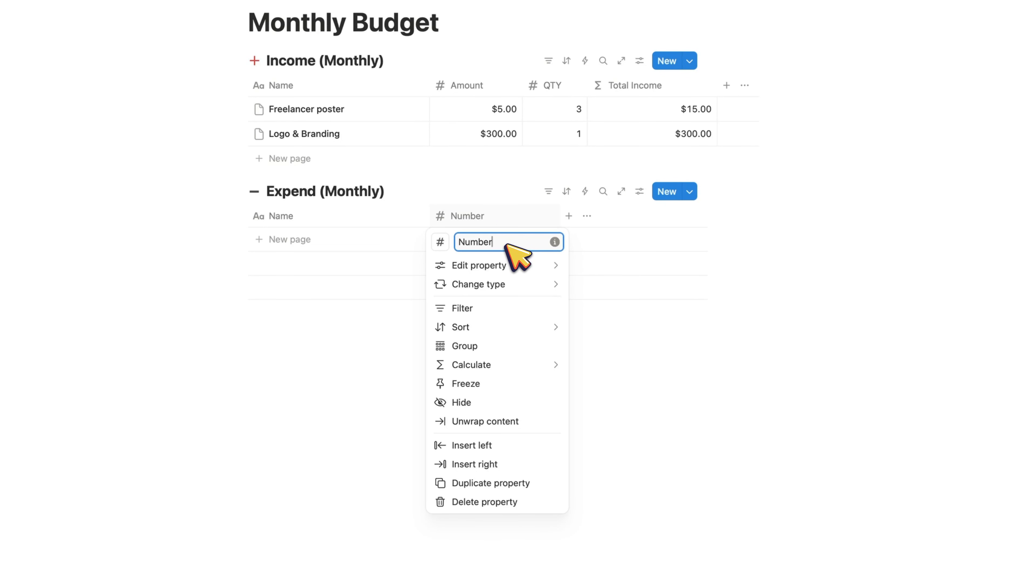
left_click_drag(506, 245, 461, 242)
key("BackSpace")
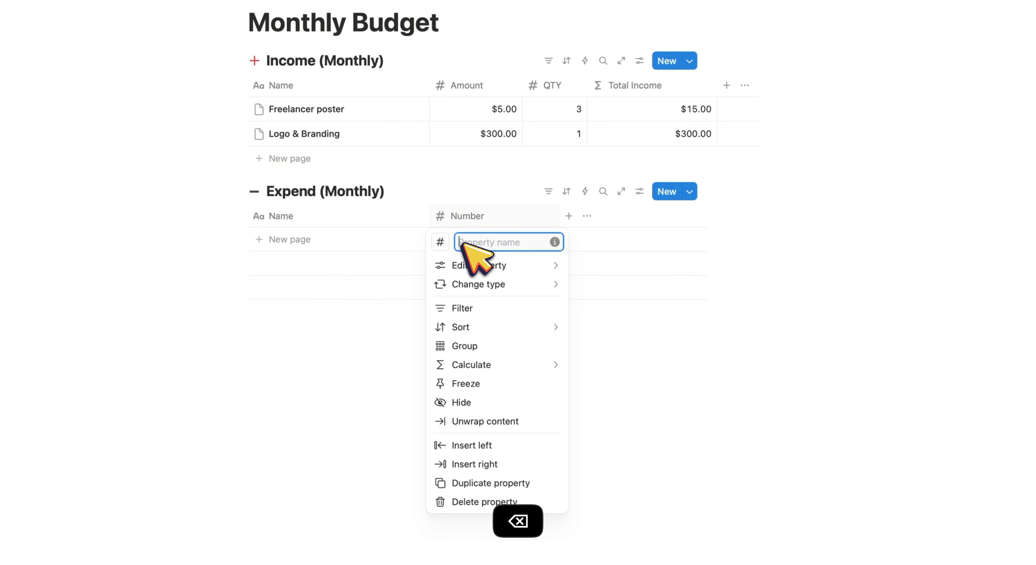
type("Am")
type("ount")
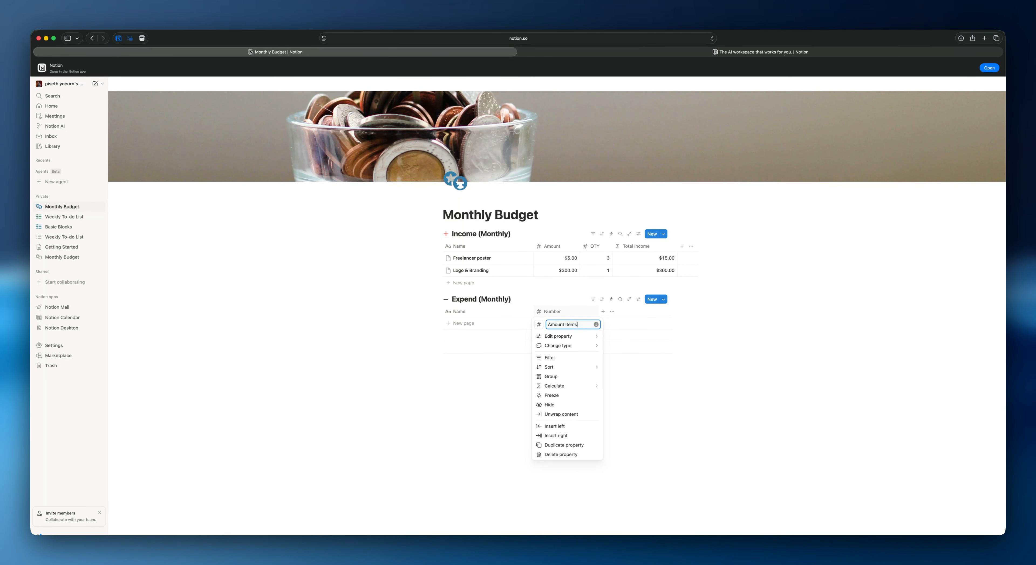
type(" items")
key("BackSpace")
Set the number format of the Amount item property to US Dollar (USD).
left_click(586, 336)
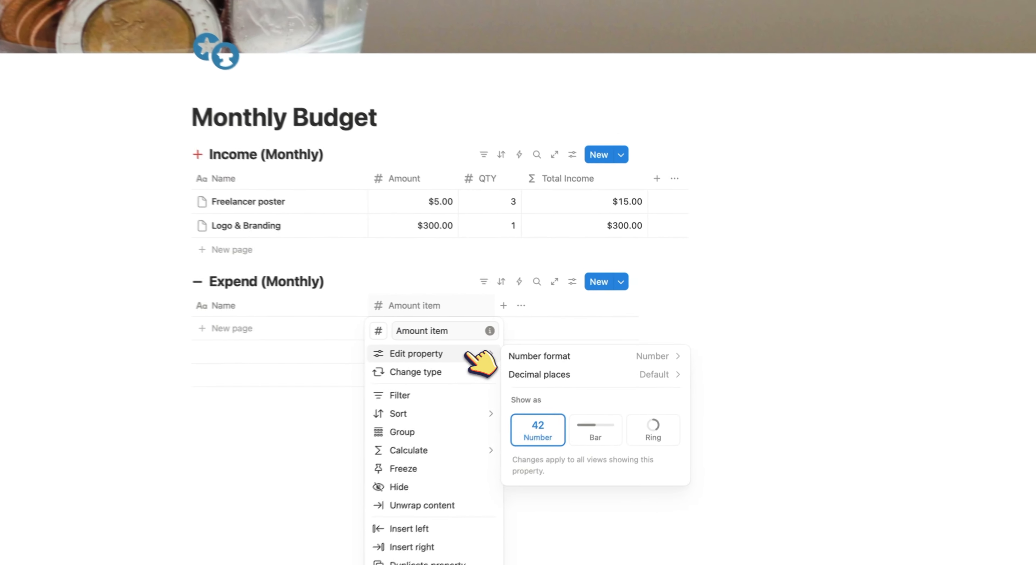
left_click(615, 337)
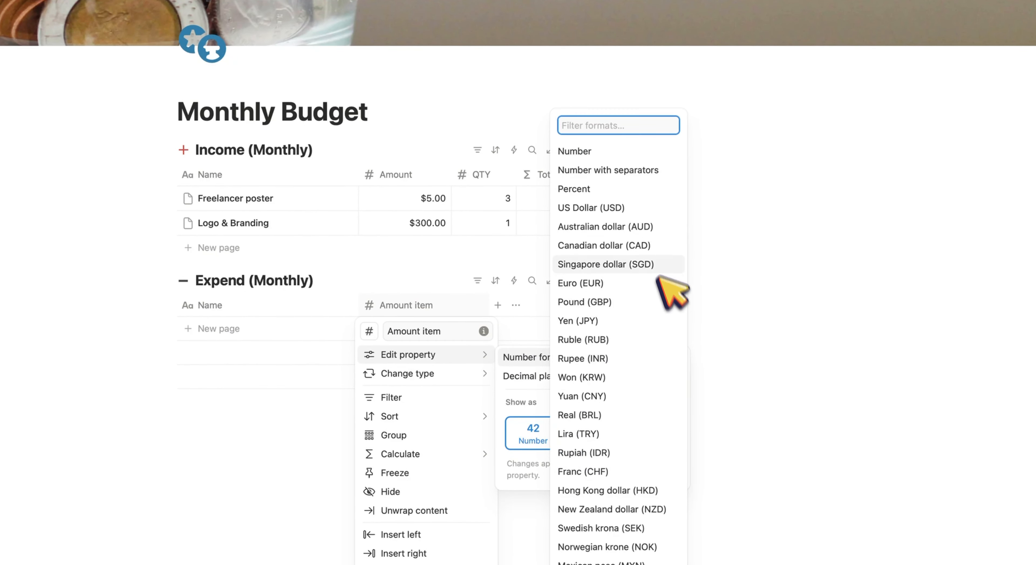
left_click(644, 208)
left_click(776, 326)
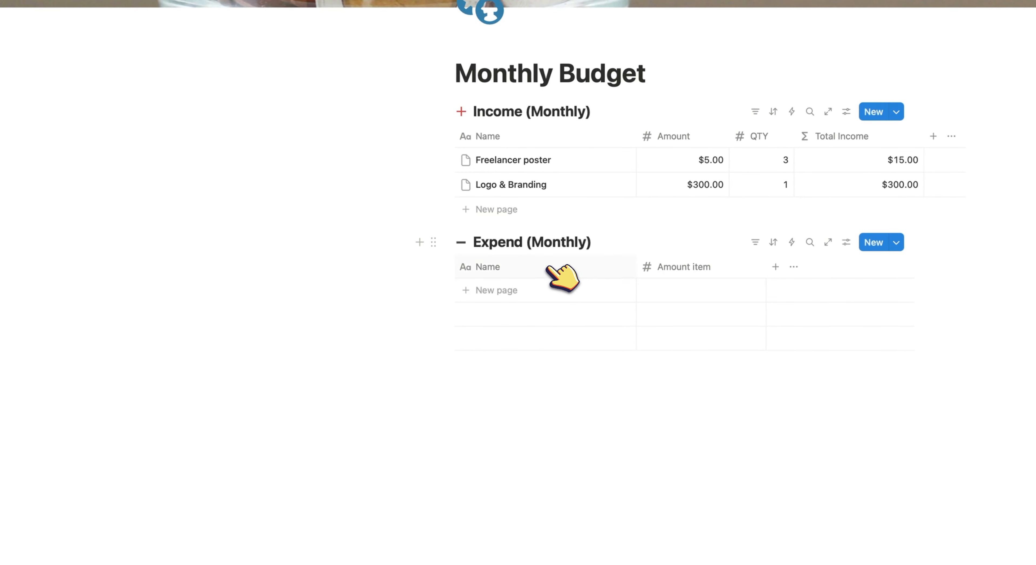
Rename the Name column of the Expend (Monthly) table to "Name of items".
left_click(543, 267)
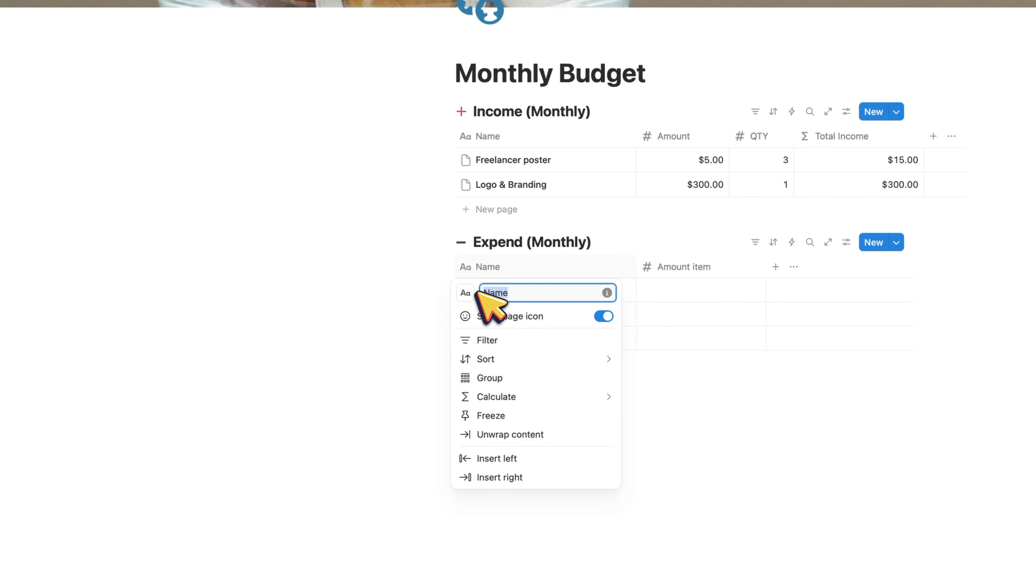
type("of")
key("BackSpace")
key("BackSpace")
key("BackSpace")
key("BackSpace")
key("BackSpace")
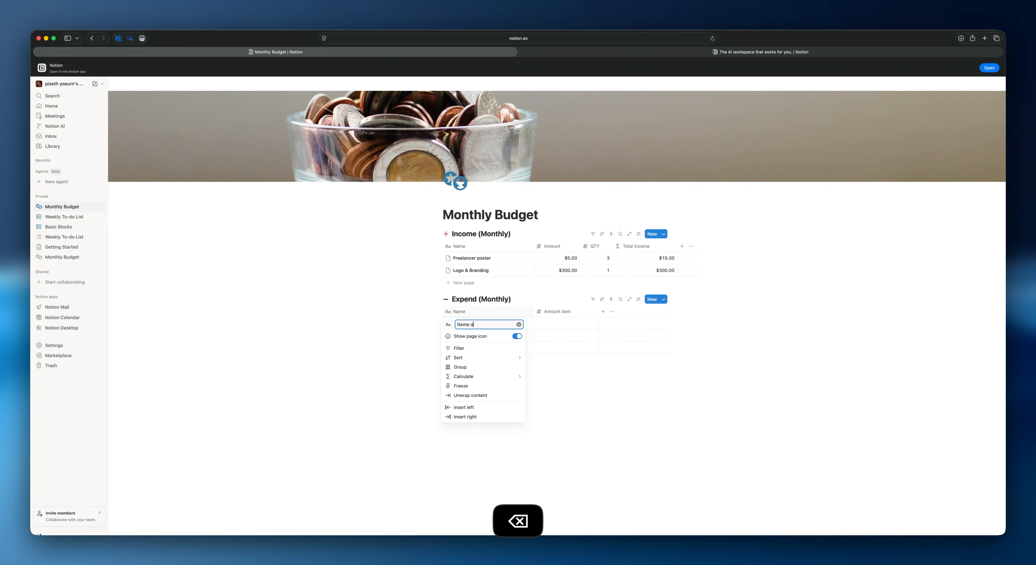
type("f item")
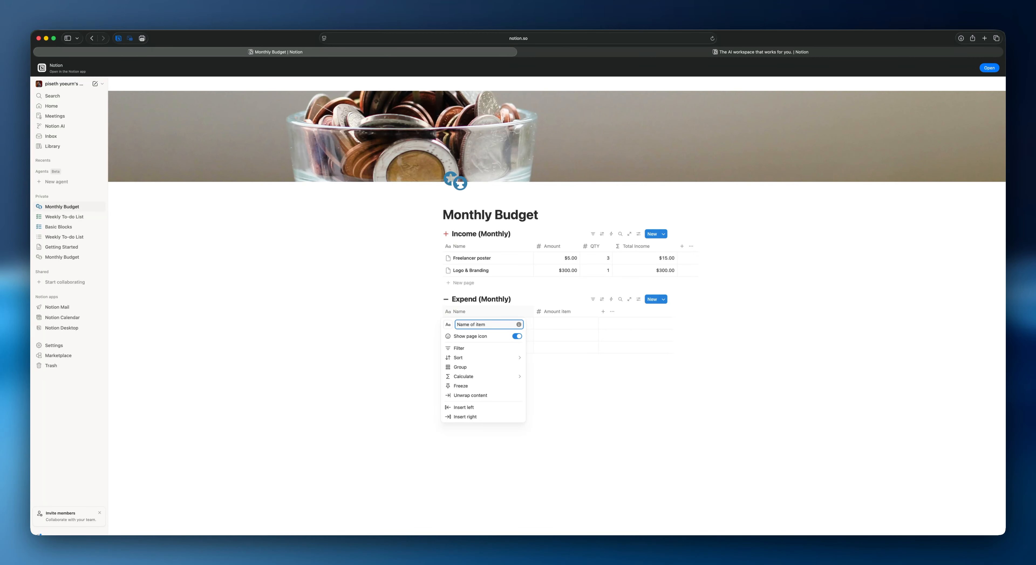
key("BackSpace")
type("ms")
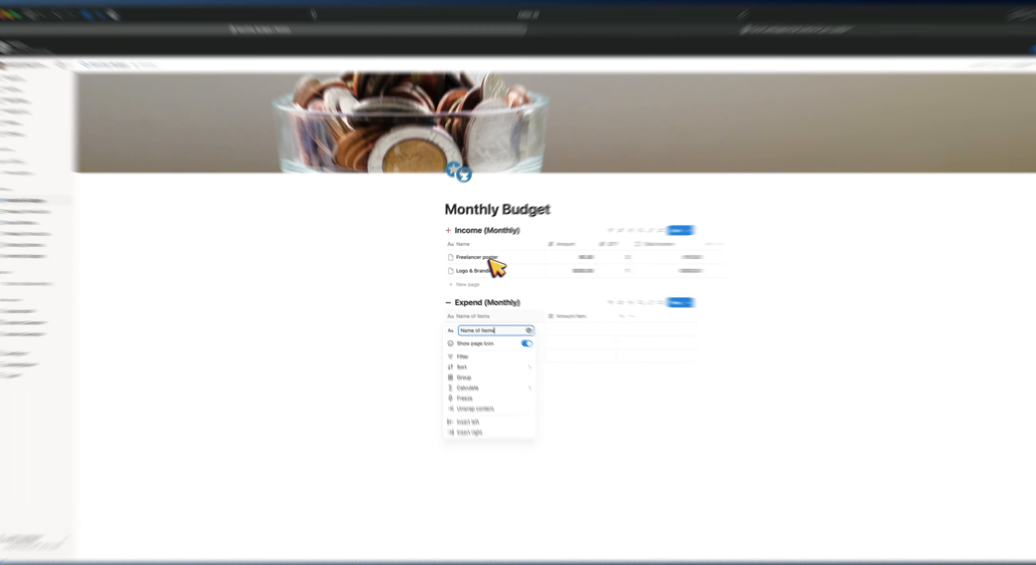
key("Return")
Rename the Name column of the Income (Monthly) table to "Income items".
left_click(490, 247)
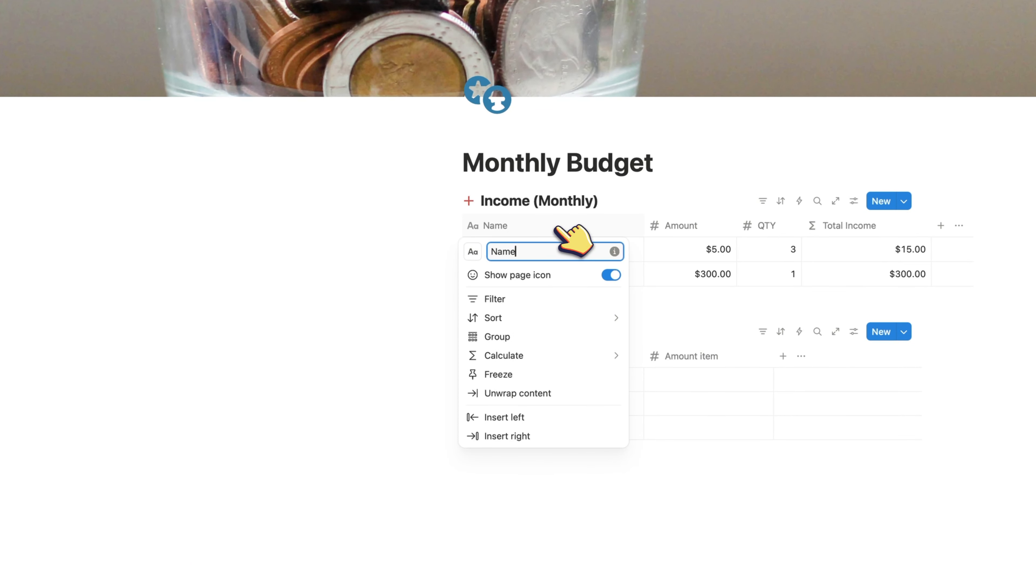
key("super+a")
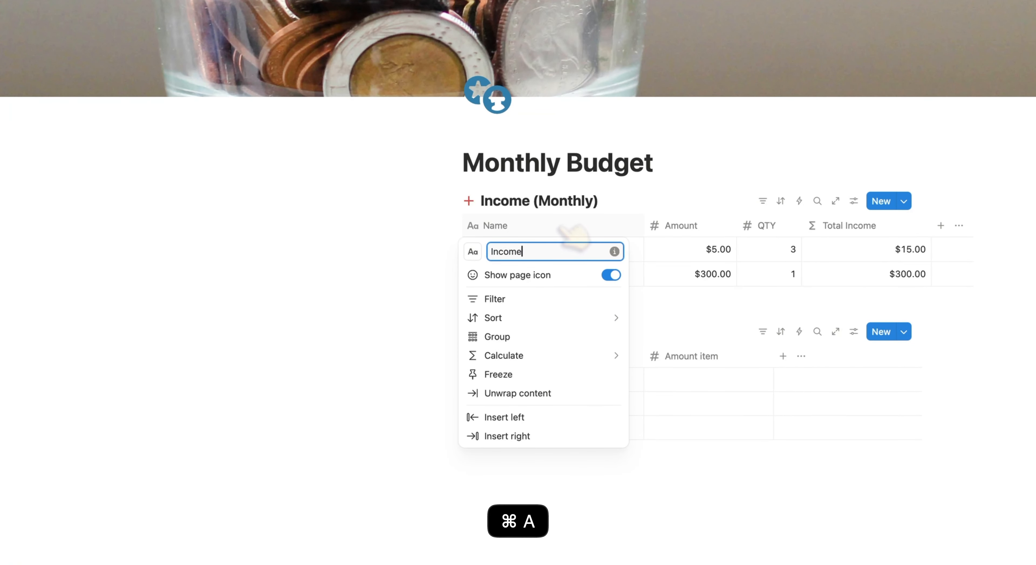
type("Income items")
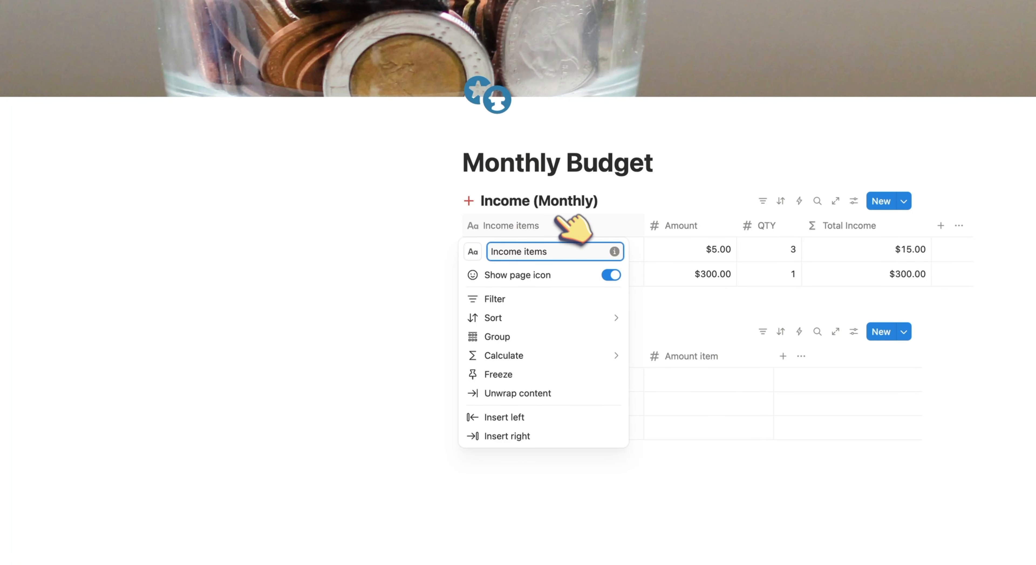
Rename the "Name of items" column of the Expend (Monthly) table to "Expend Items".
key("Return")
left_click(539, 356)
key("super+a")
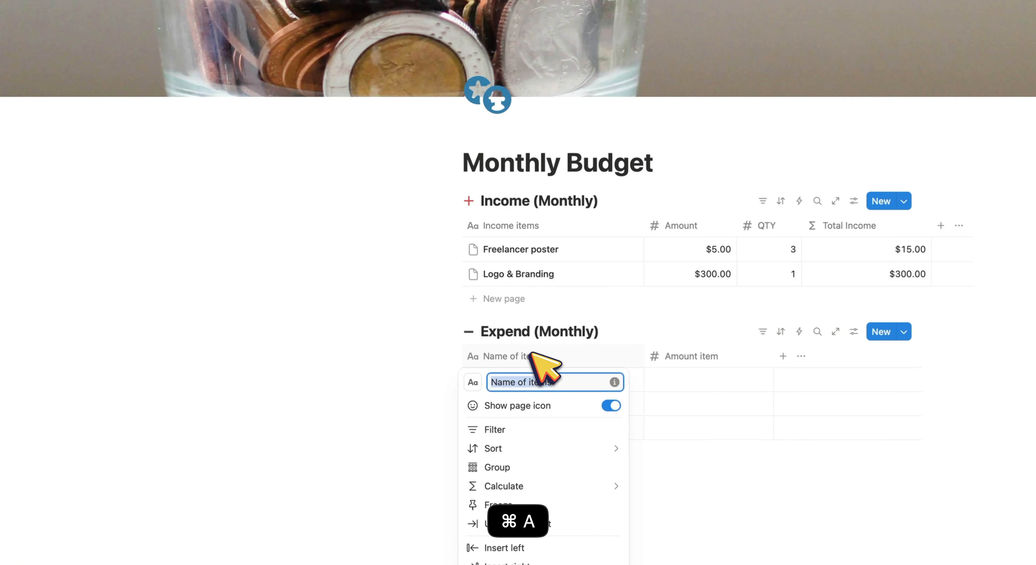
type("Expend Items")
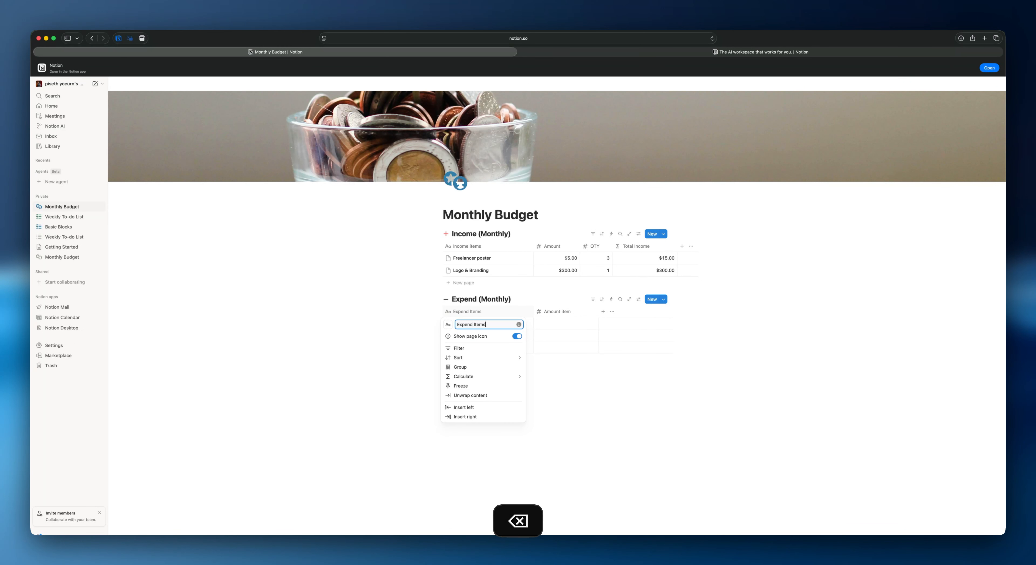
Fill in the first row of the Expend (Monthly) table with the item "Adobe Account" and an amount of $20.00.
left_click(485, 314)
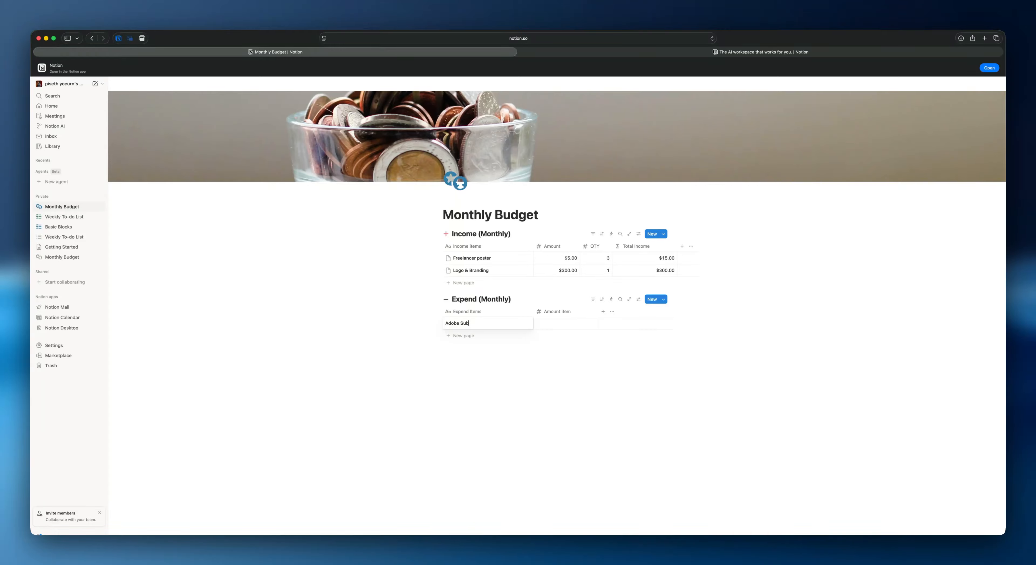
key("BackSpace")
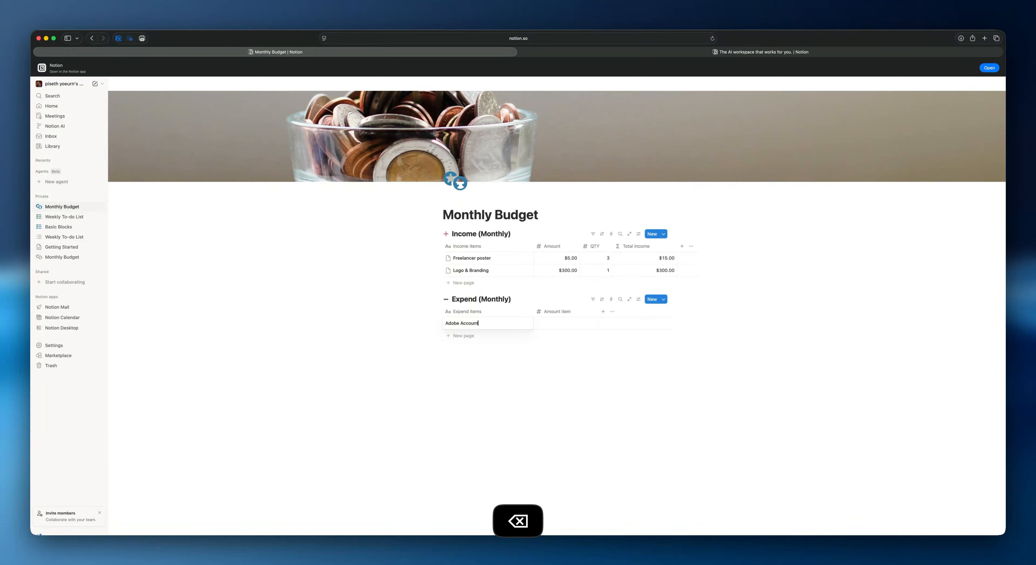
key("Tab")
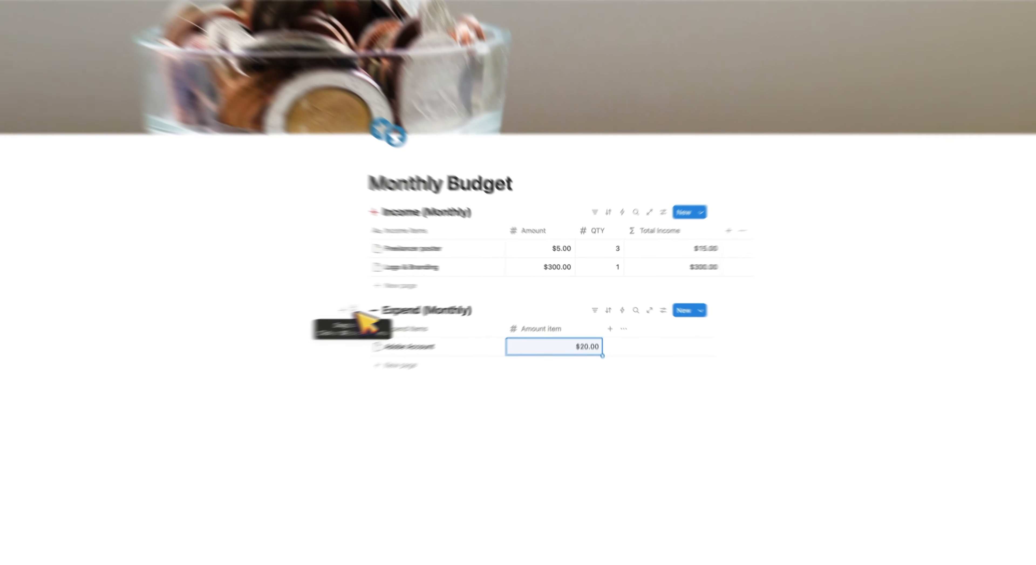
Try to move the Expend (Monthly) table directly beside the Income (Monthly) table.
left_click_drag(432, 299, 977, 257)
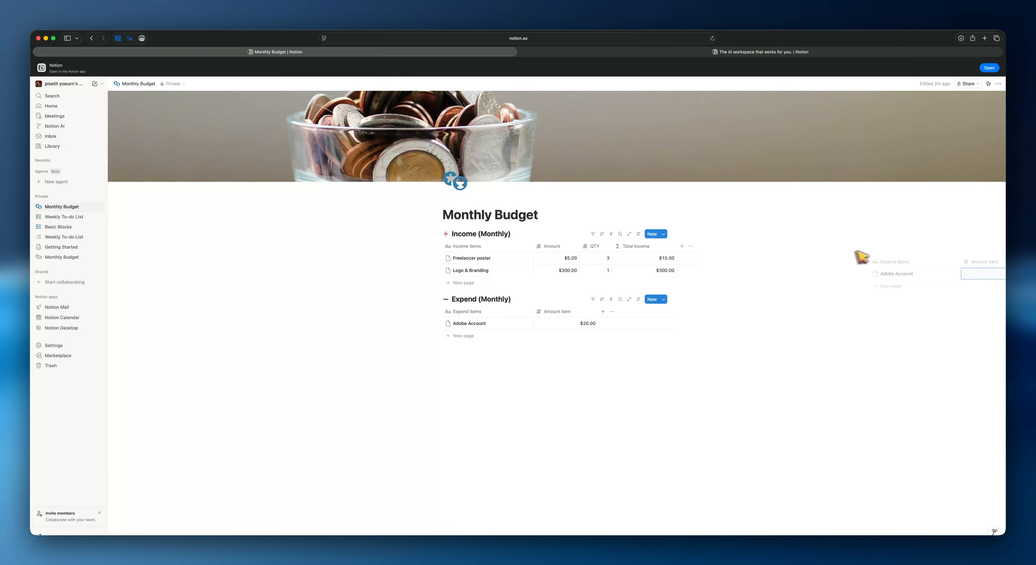
left_click_drag(861, 256, 455, 298)
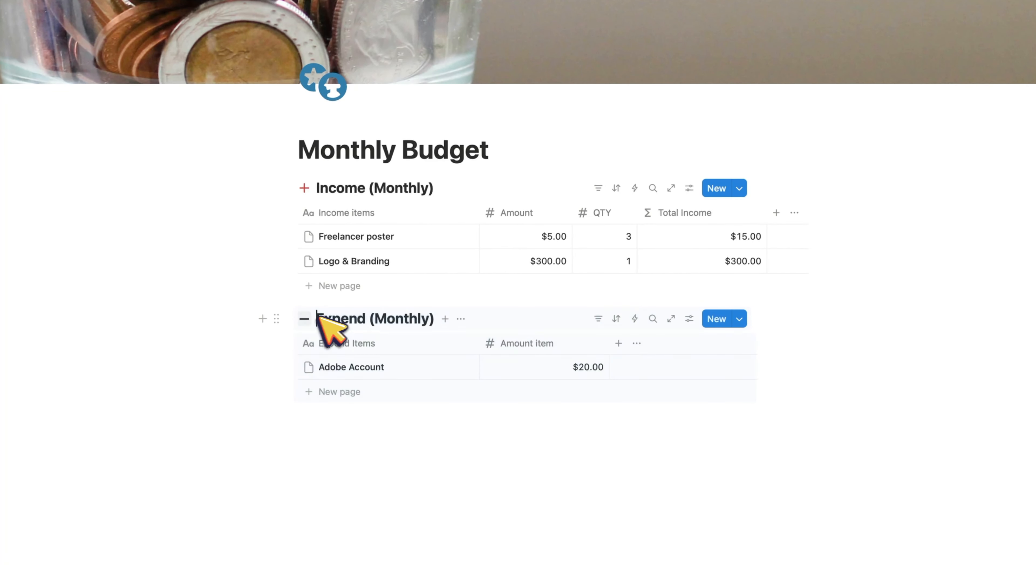
left_click_drag(277, 318, 861, 249)
left_click_drag(451, 302, 336, 238)
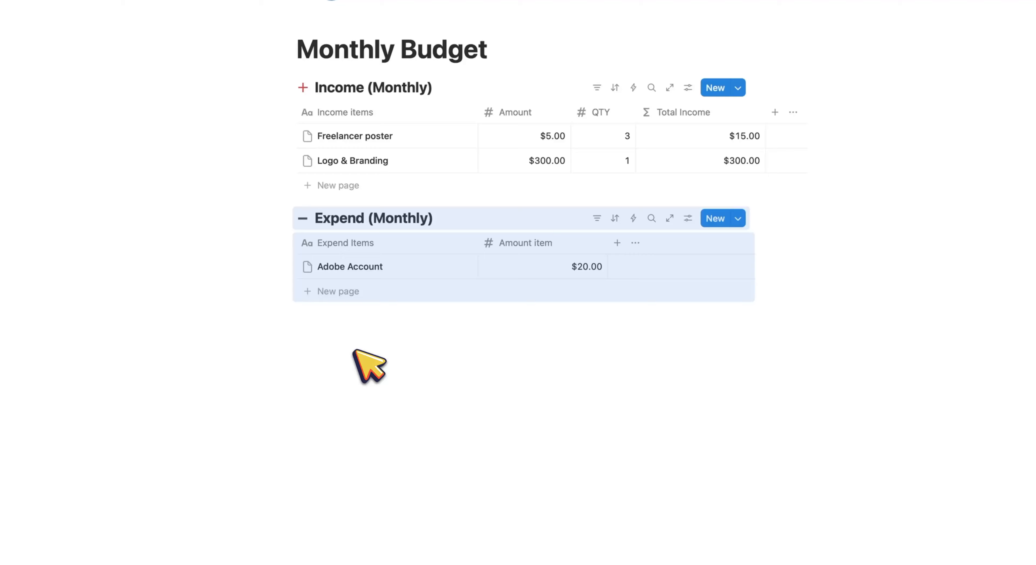
Insert a 2 columns block on the empty line below the Expend (Monthly) table.
left_click(346, 332)
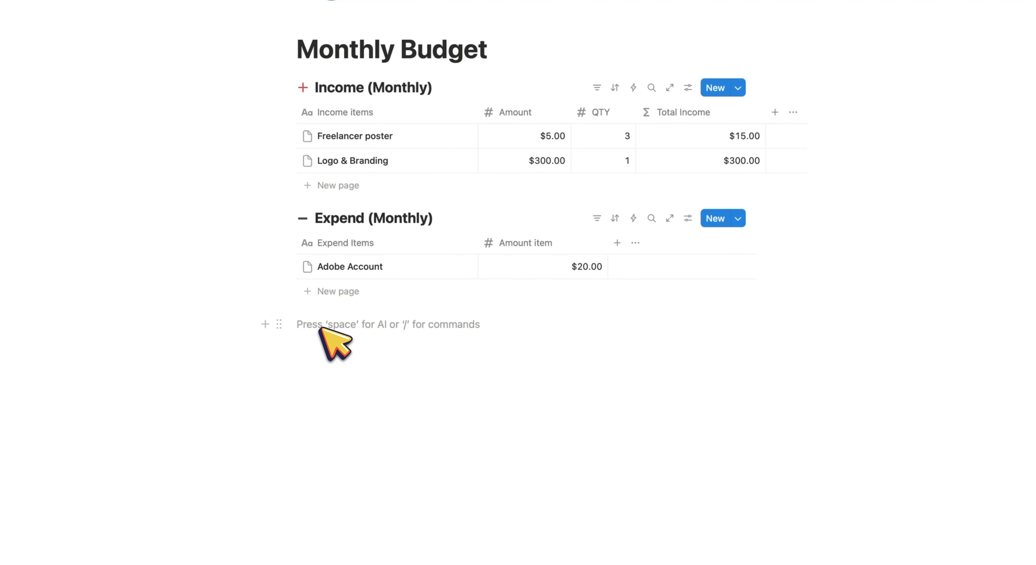
type("/col")
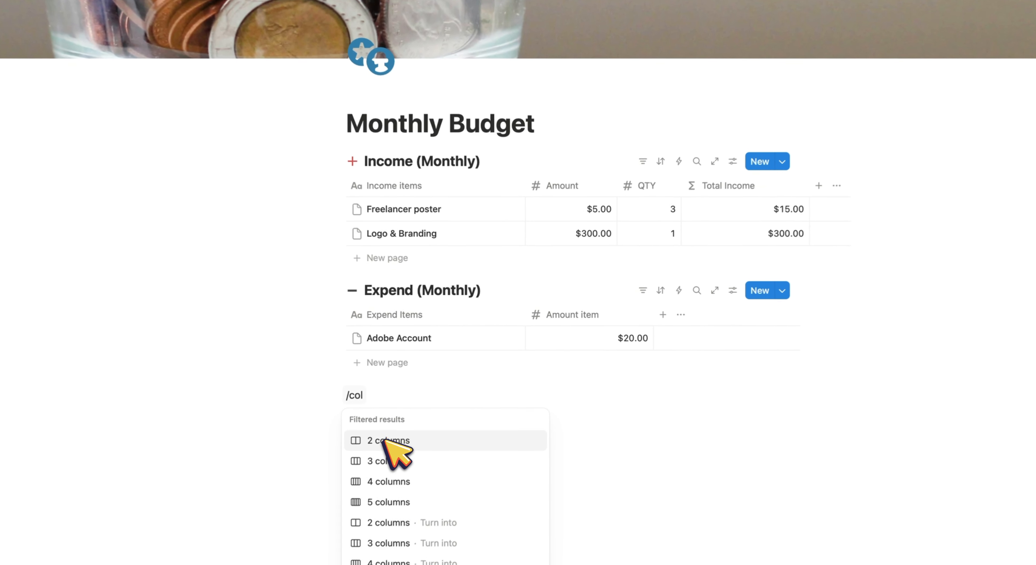
left_click(466, 376)
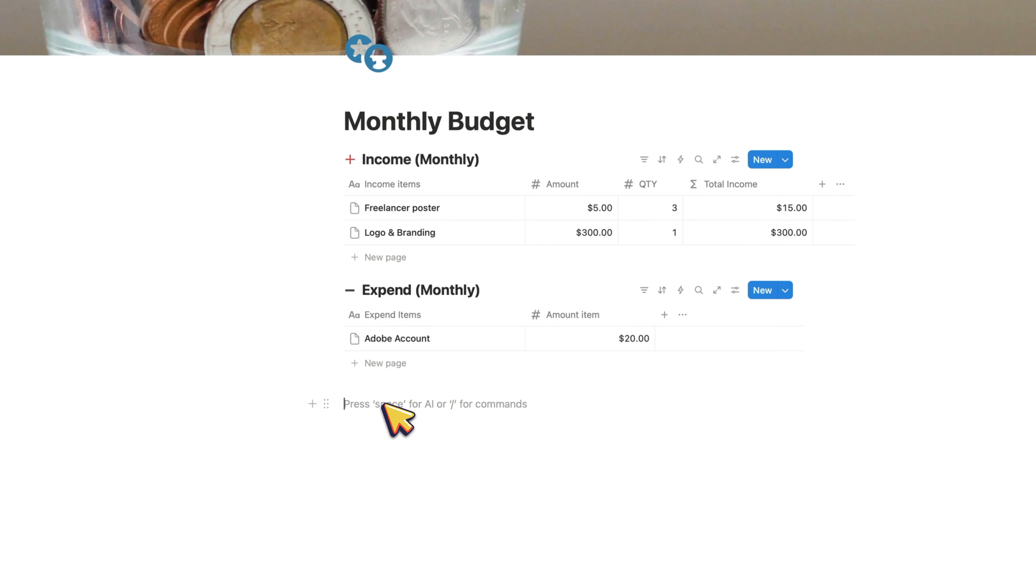
left_click(692, 402)
left_click(402, 405)
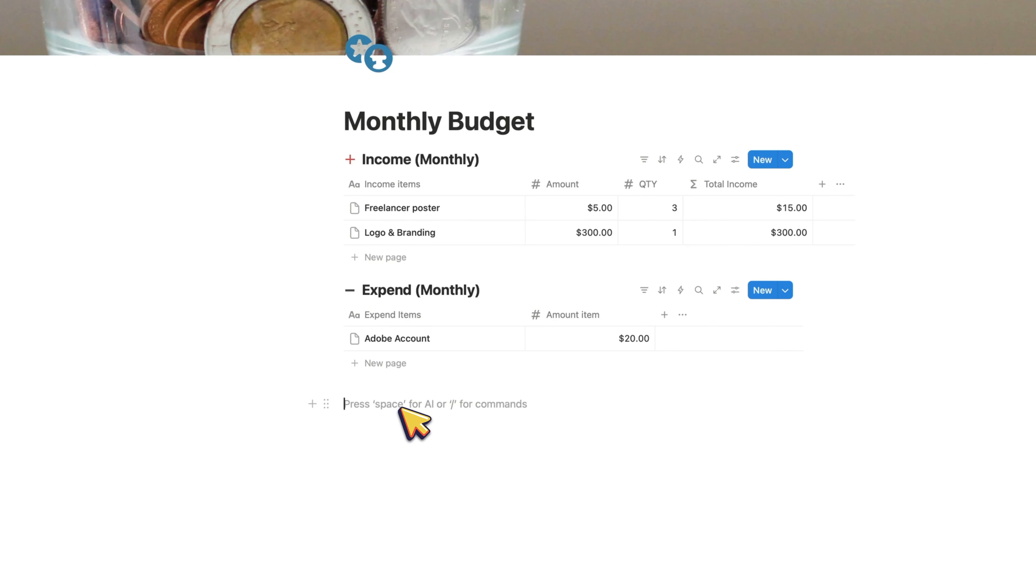
Move the Income (Monthly) table into the left column of the block and the Expend (Monthly) table into the right column.
left_click_drag(323, 159, 374, 402)
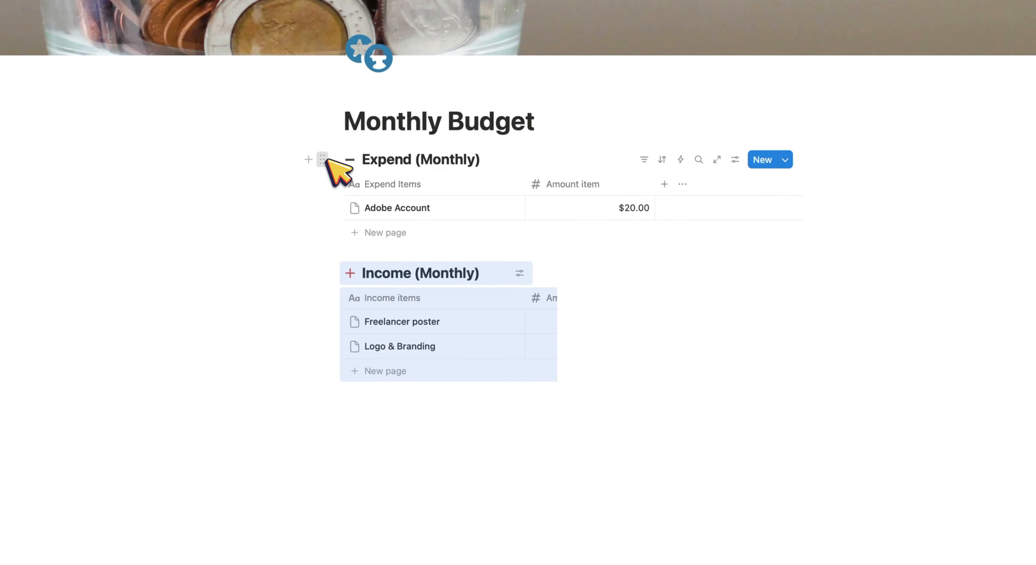
left_click_drag(322, 159, 620, 270)
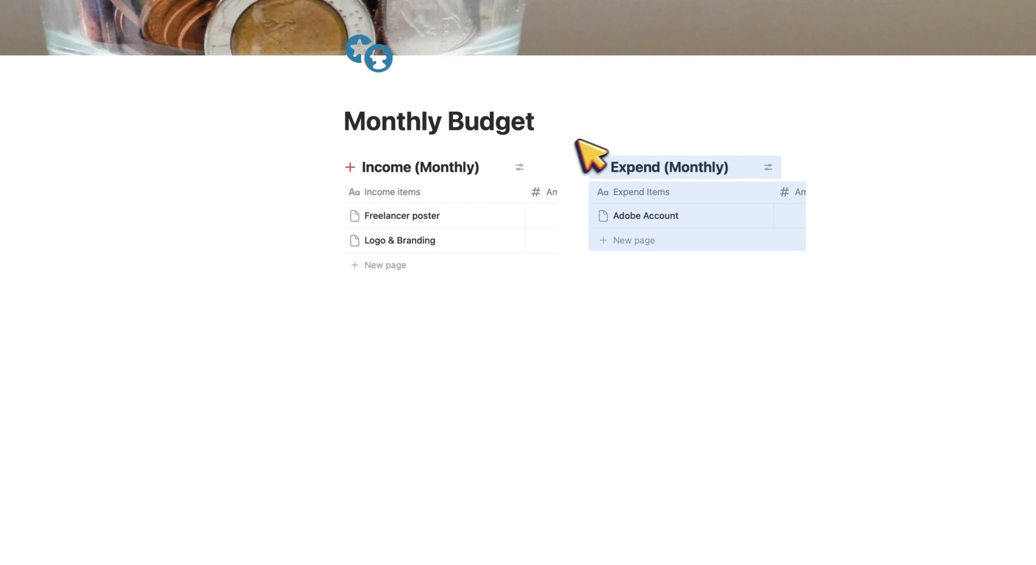
left_click(623, 142)
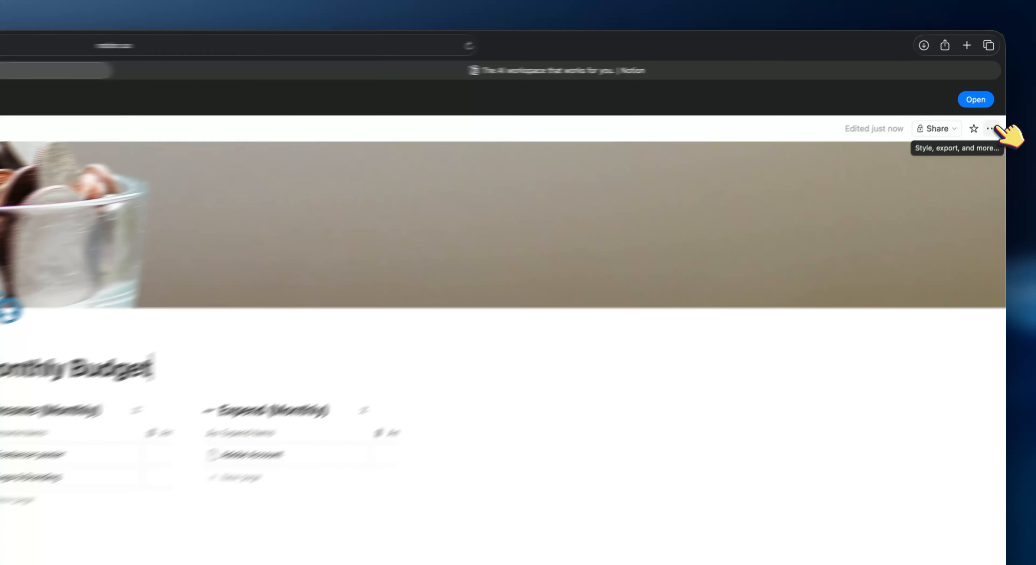
Turn on full width for the Monthly Budget page.
left_click(998, 84)
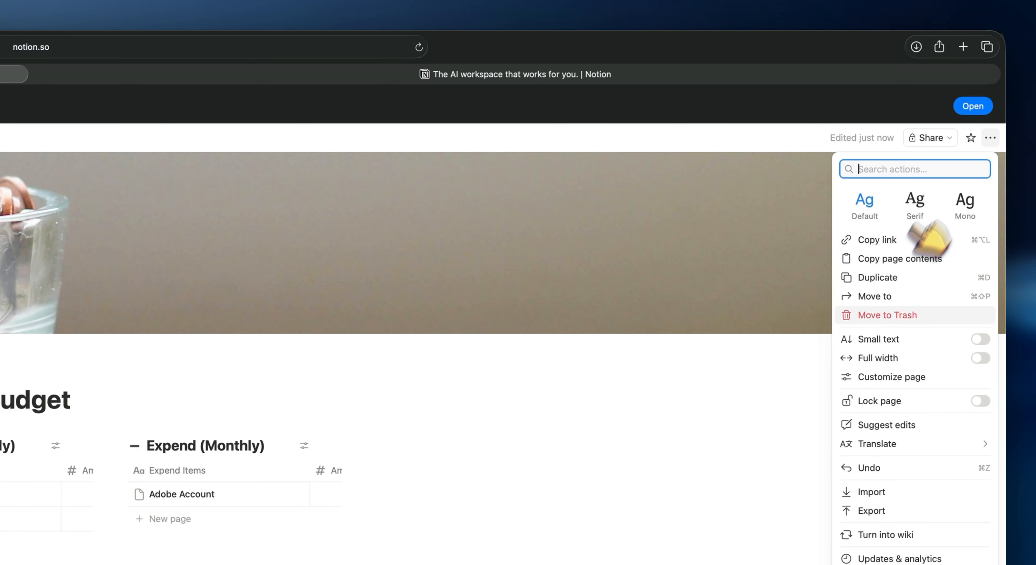
left_click(863, 356)
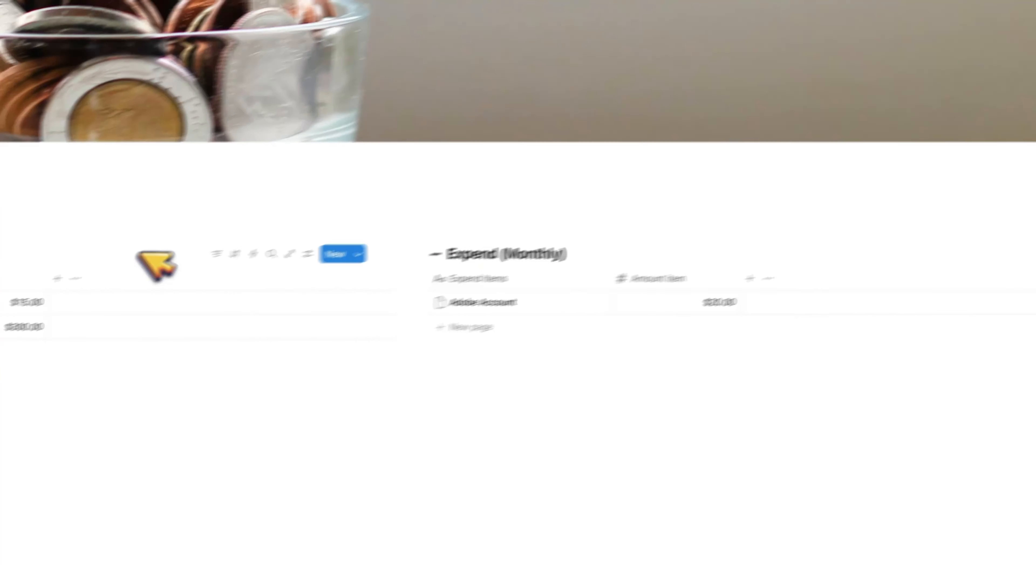
left_click(141, 251)
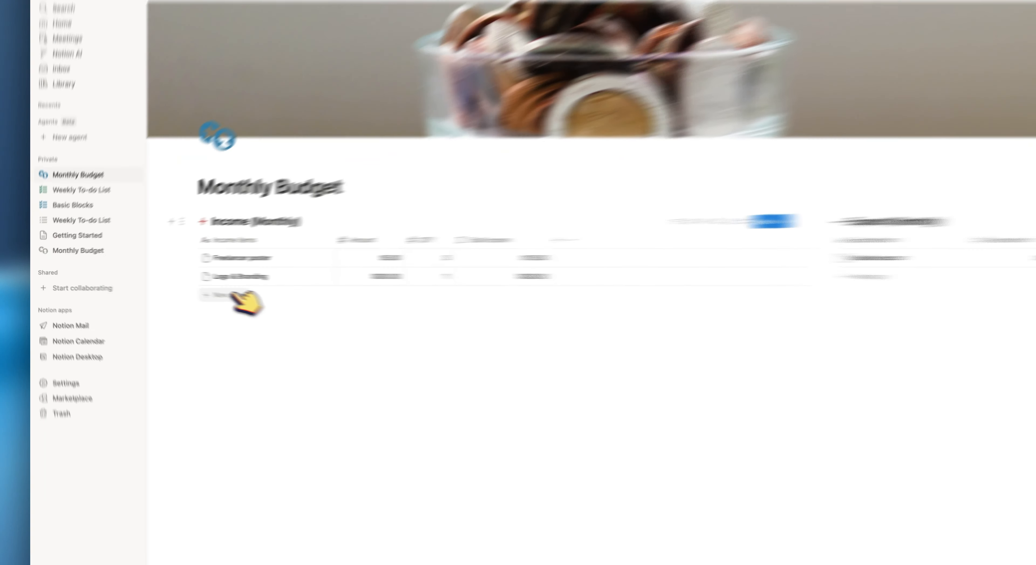
Add a new page to the Income (Monthly) table, open it, title it "AA" and close it again.
left_click(169, 286)
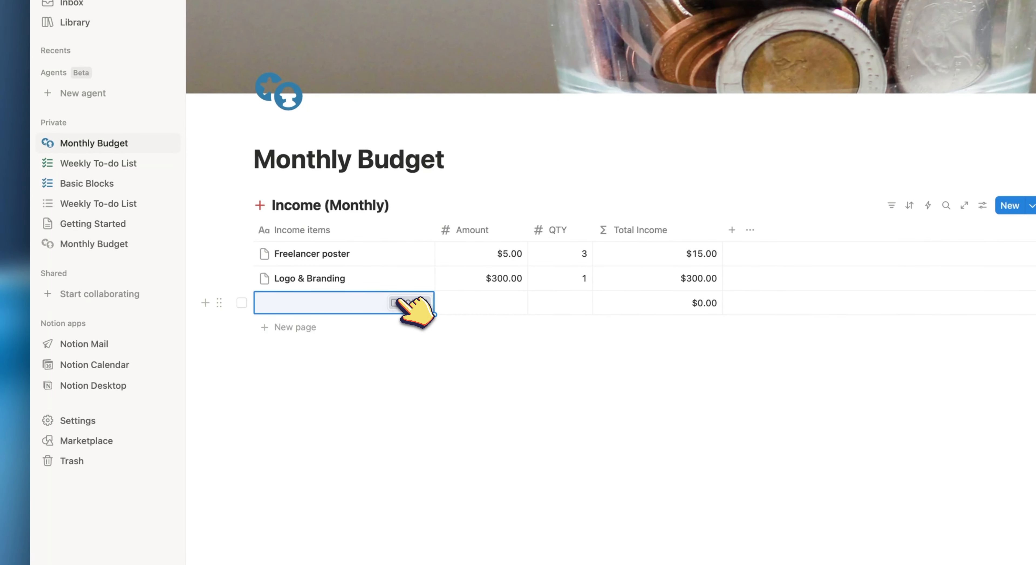
left_click(411, 303)
type("AA")
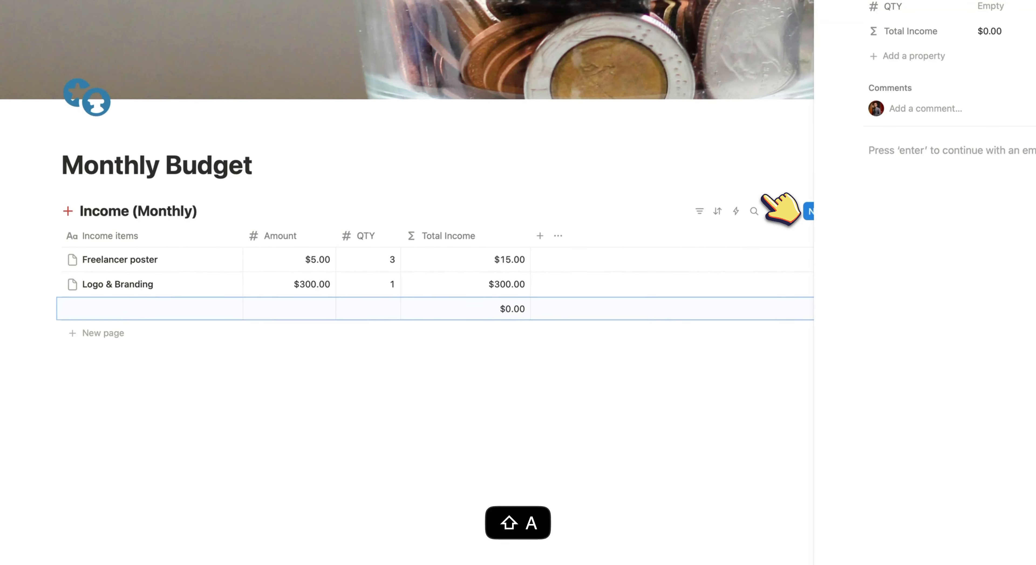
left_click_drag(634, 303, 449, 338)
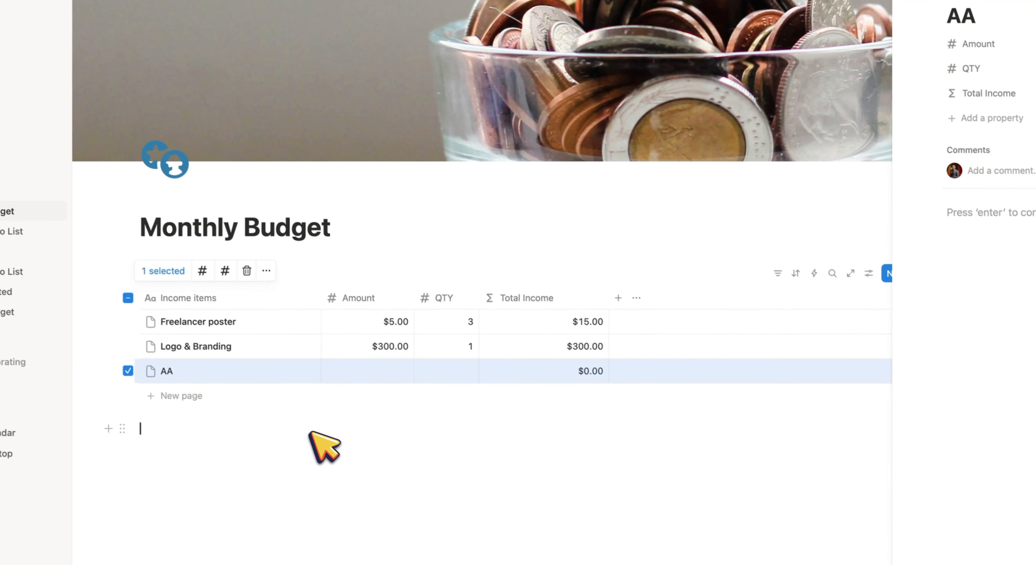
left_click(229, 365)
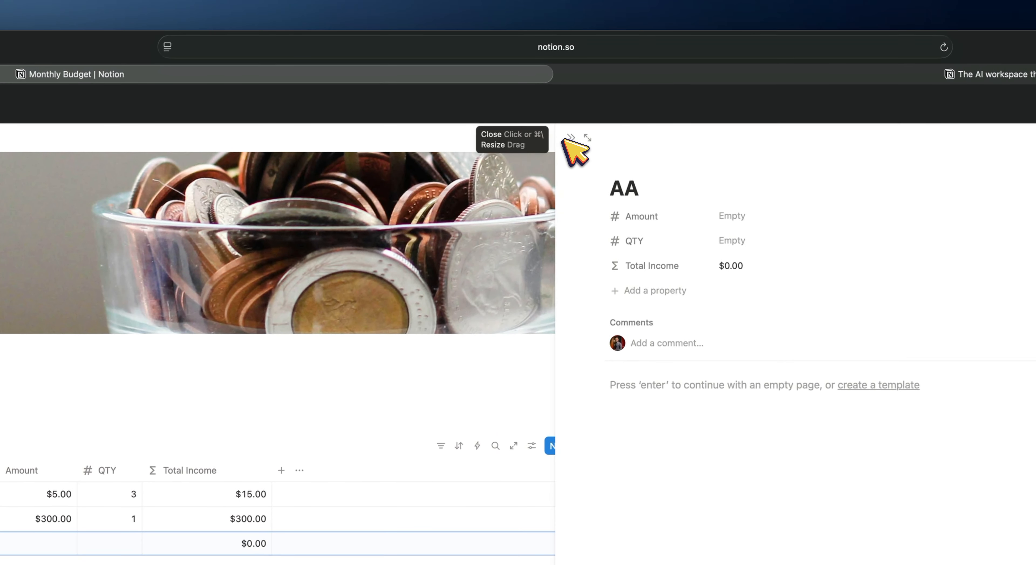
left_click(574, 136)
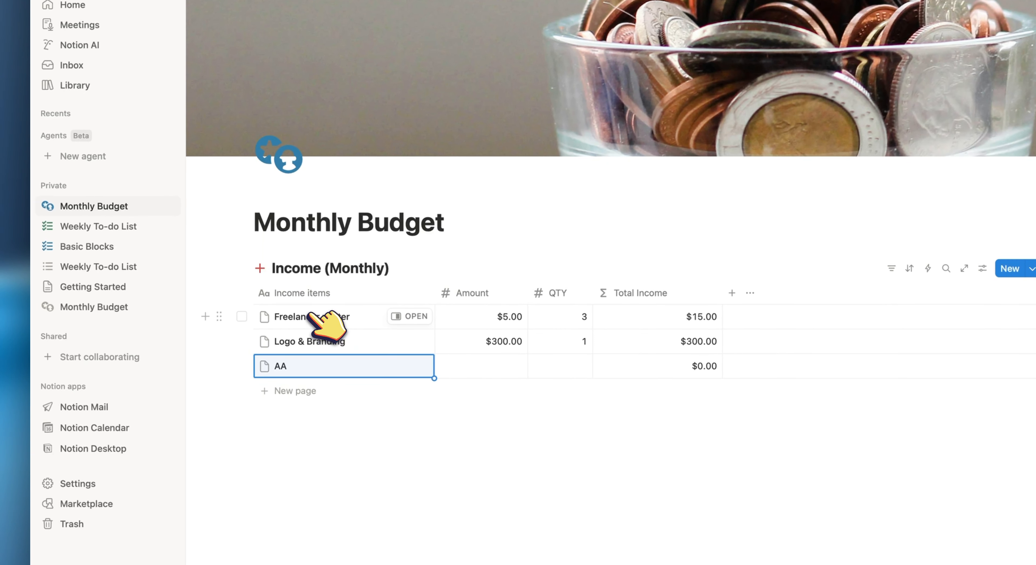
Turn off the page icons in the Income items column of the Income (Monthly) table.
left_click(276, 293)
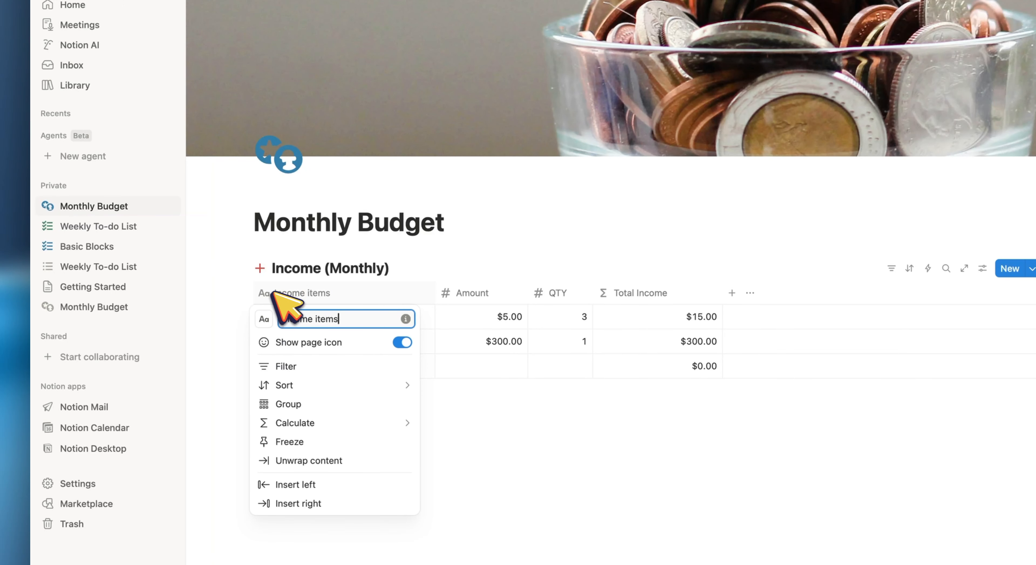
left_click(274, 294)
left_click(278, 294)
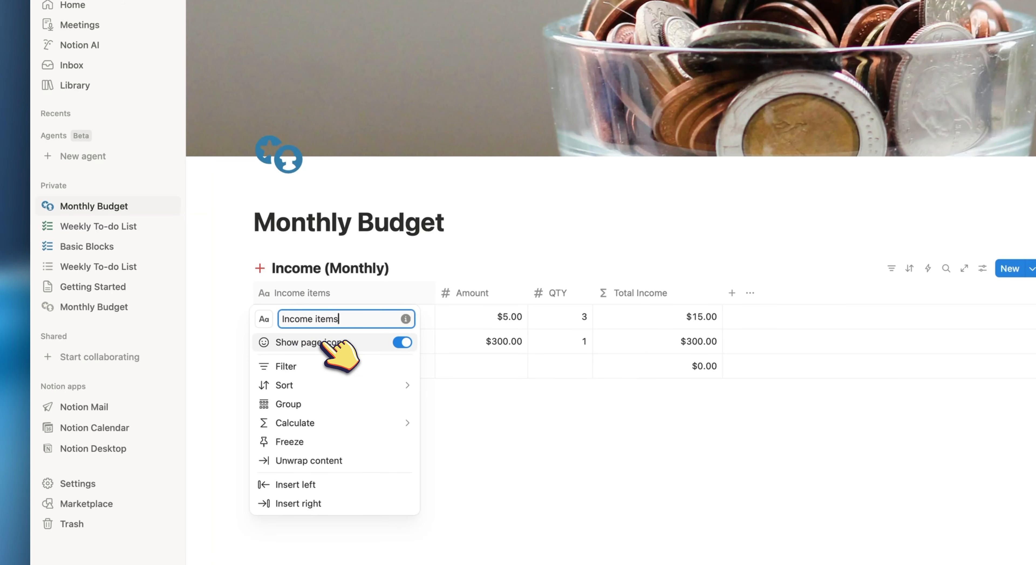
left_click(402, 342)
key("Escape")
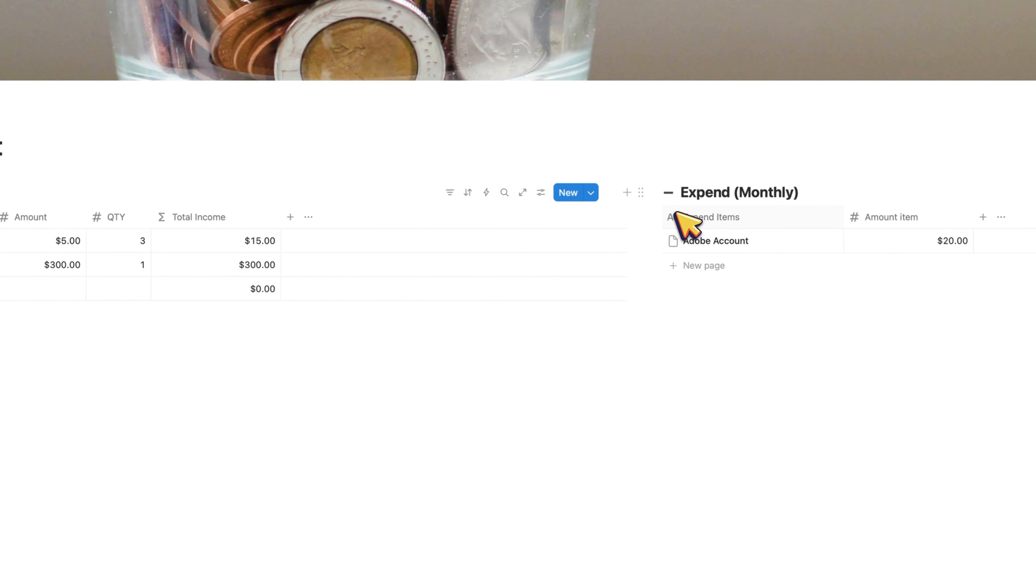
Turn off the page icons in the Expend Items column of the Expend (Monthly) table.
left_click(686, 220)
left_click(751, 265)
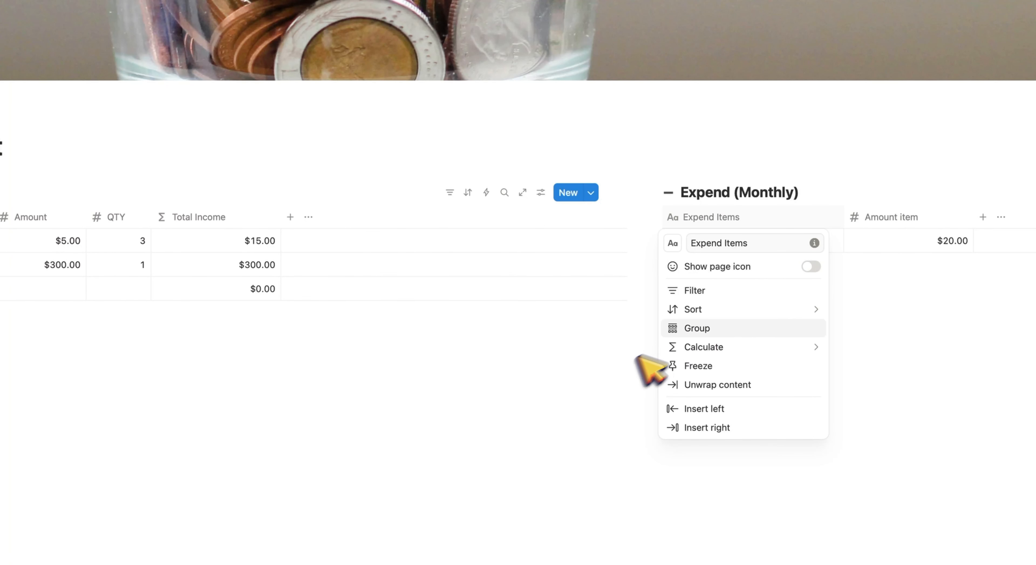
left_click(627, 380)
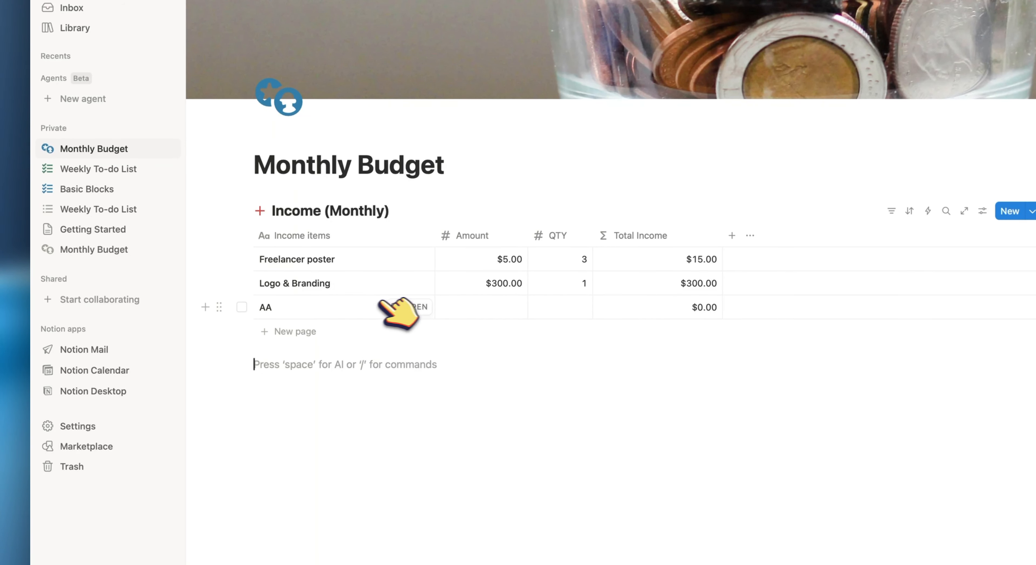
Delete the "AA" row from the Income (Monthly) table.
left_click(242, 307)
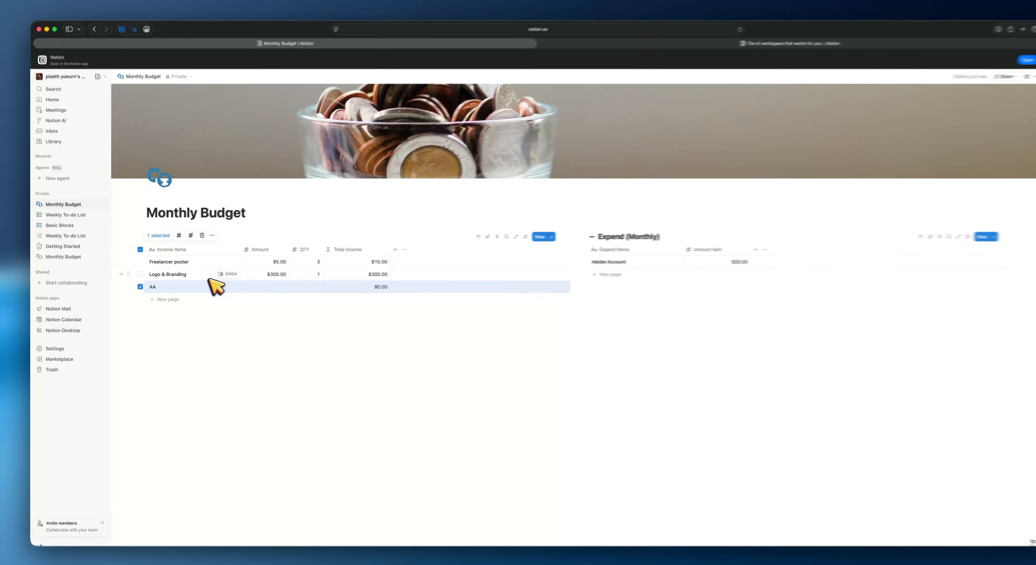
key("BackSpace")
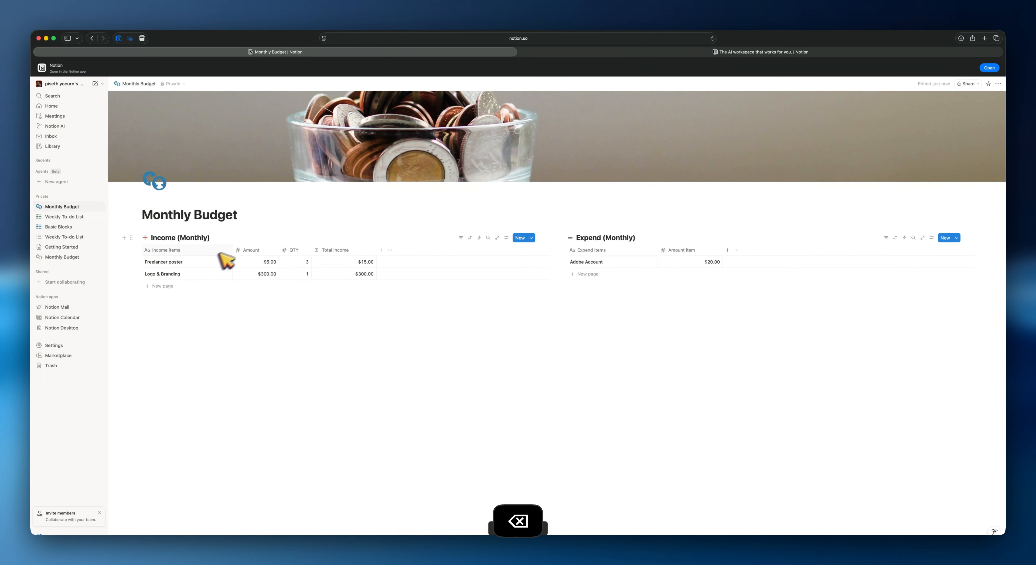